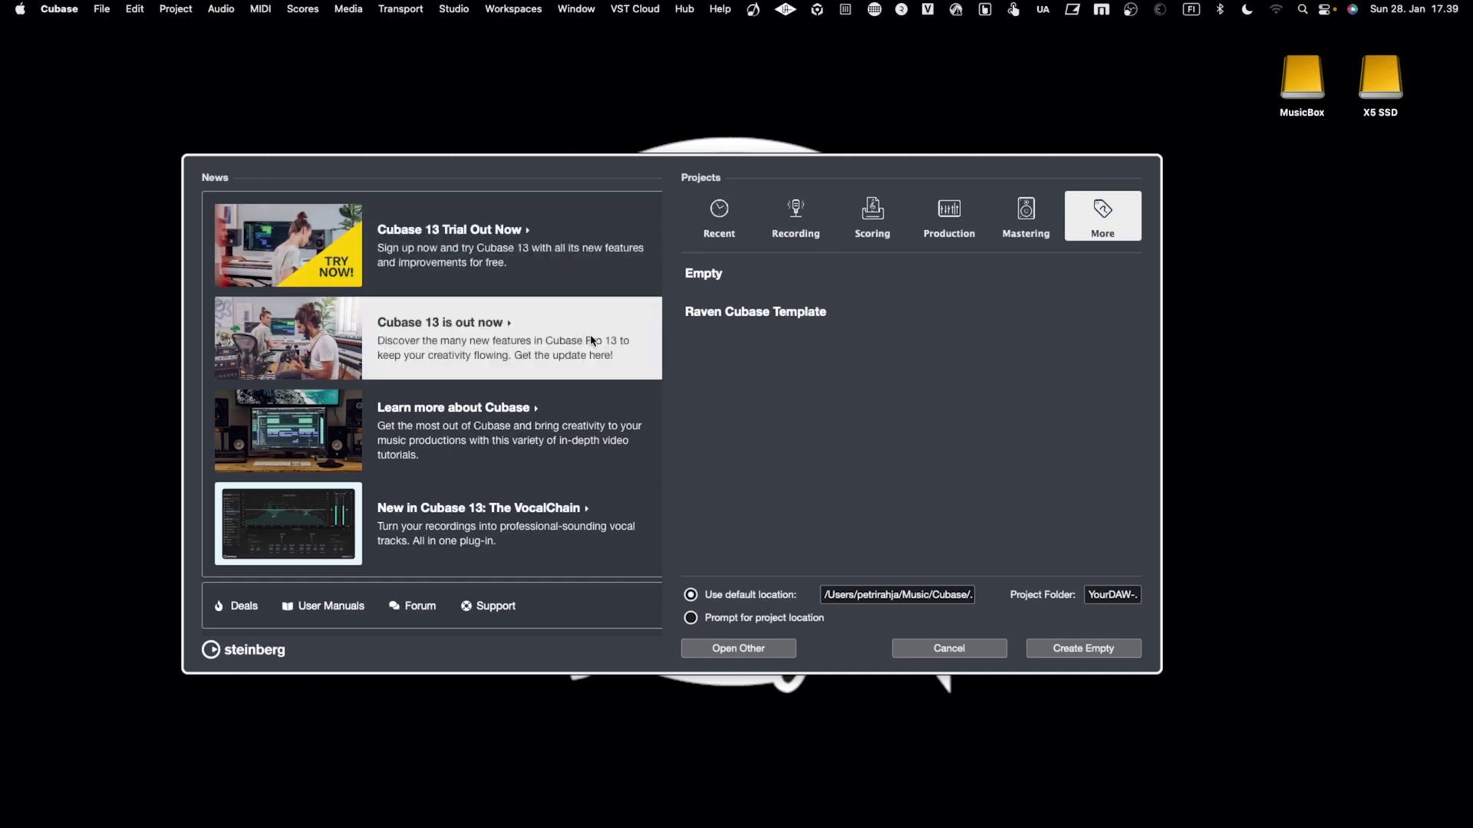
Step: Create a new empty project in the default location
click(1066, 649)
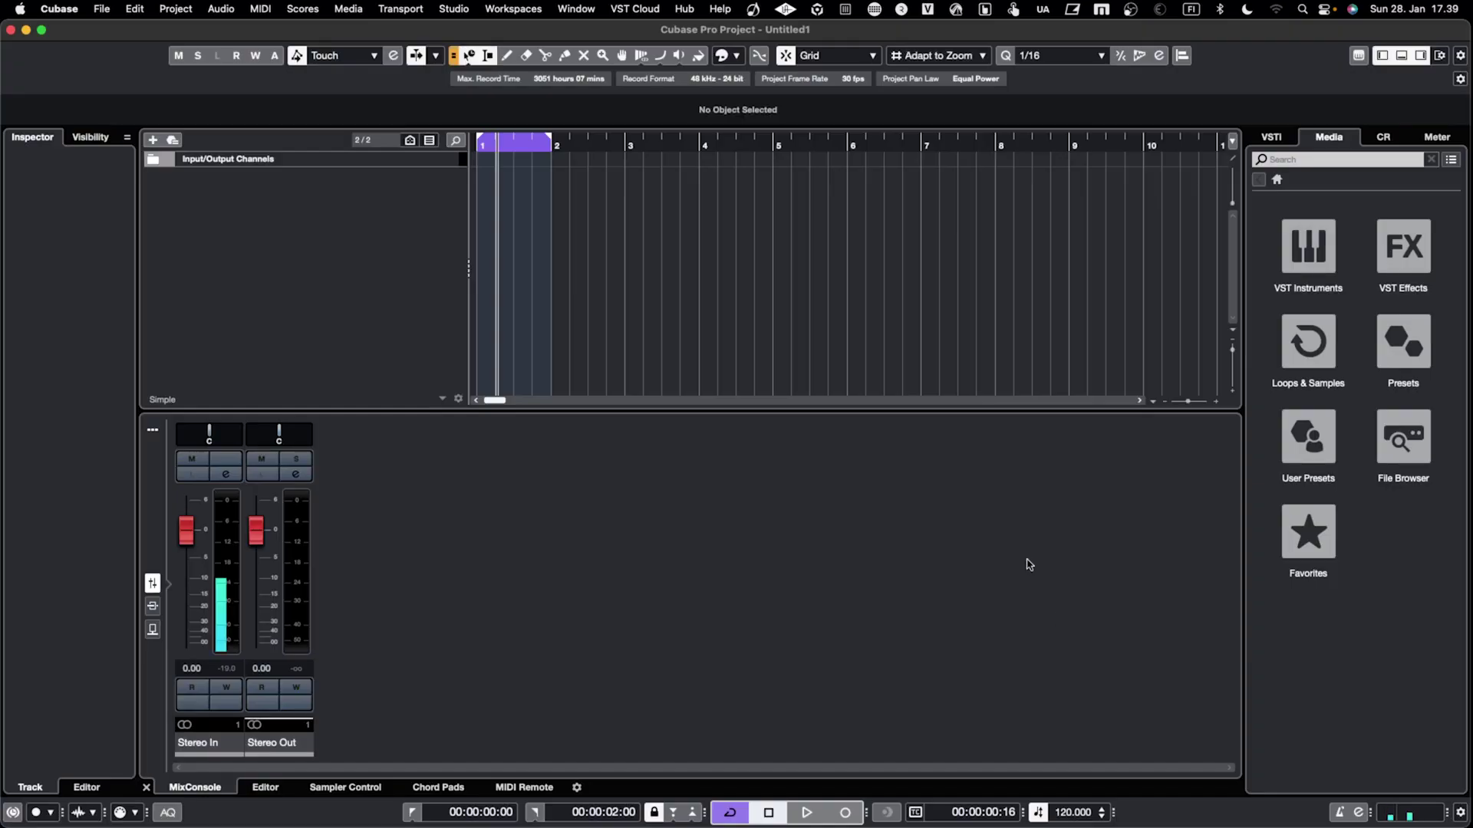
click(354, 265)
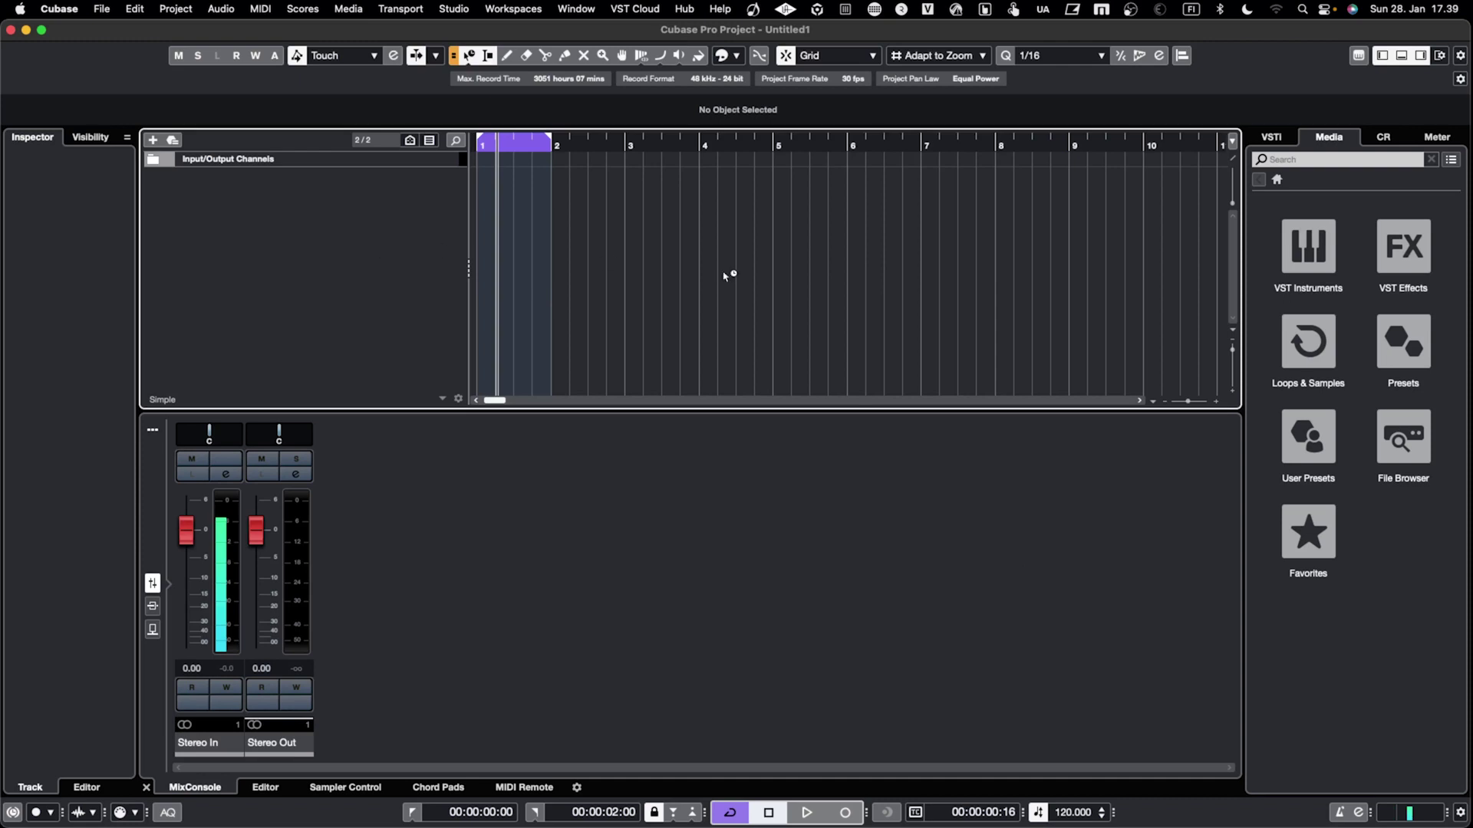
Step: Search the VST instruments for "masch" and add Maschine 2 to the project as an instrument track
click(1311, 245)
click(1335, 160)
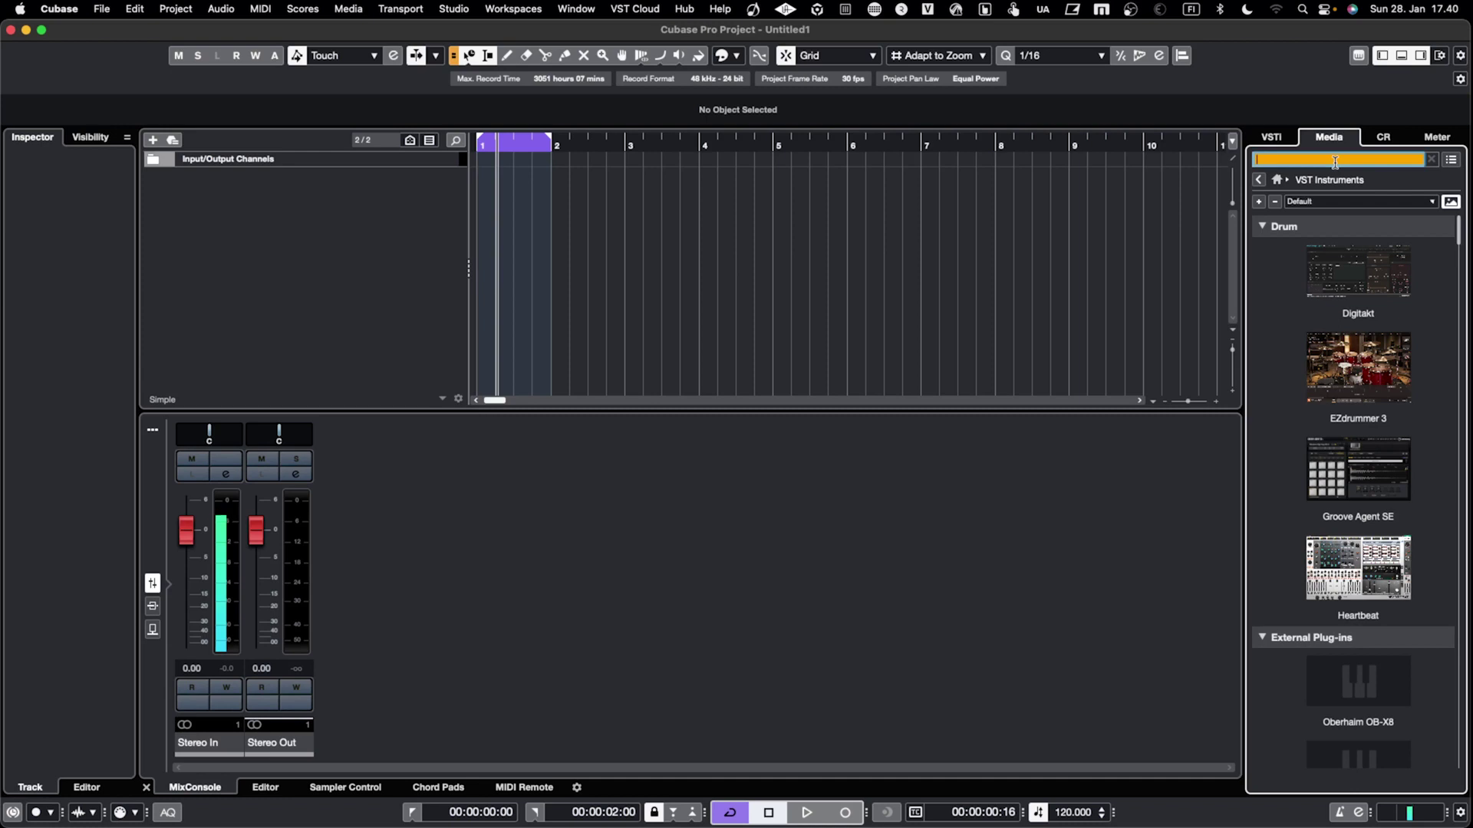
text(masc)
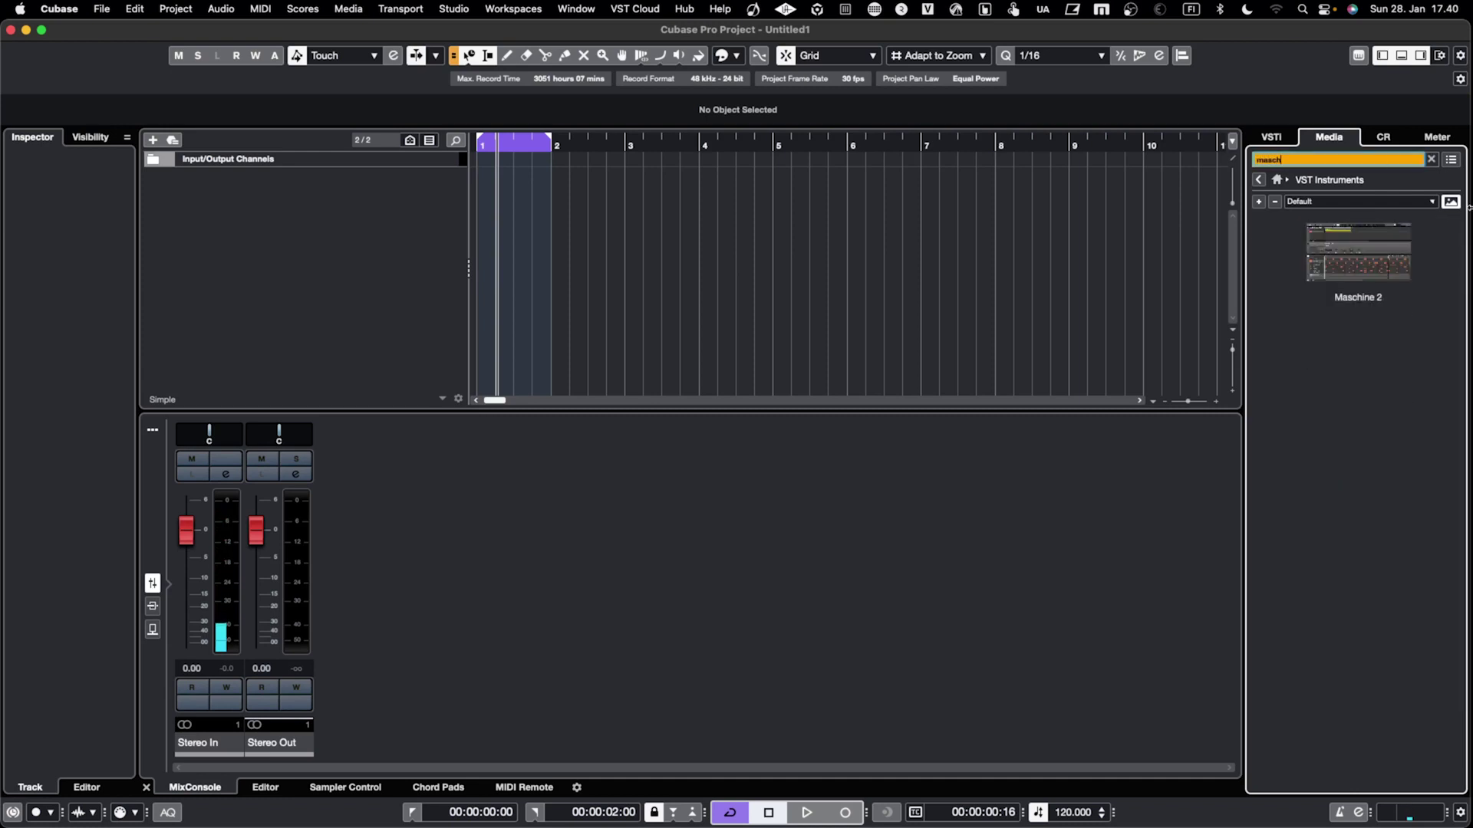
text(h)
drag(1358, 253, 416, 225)
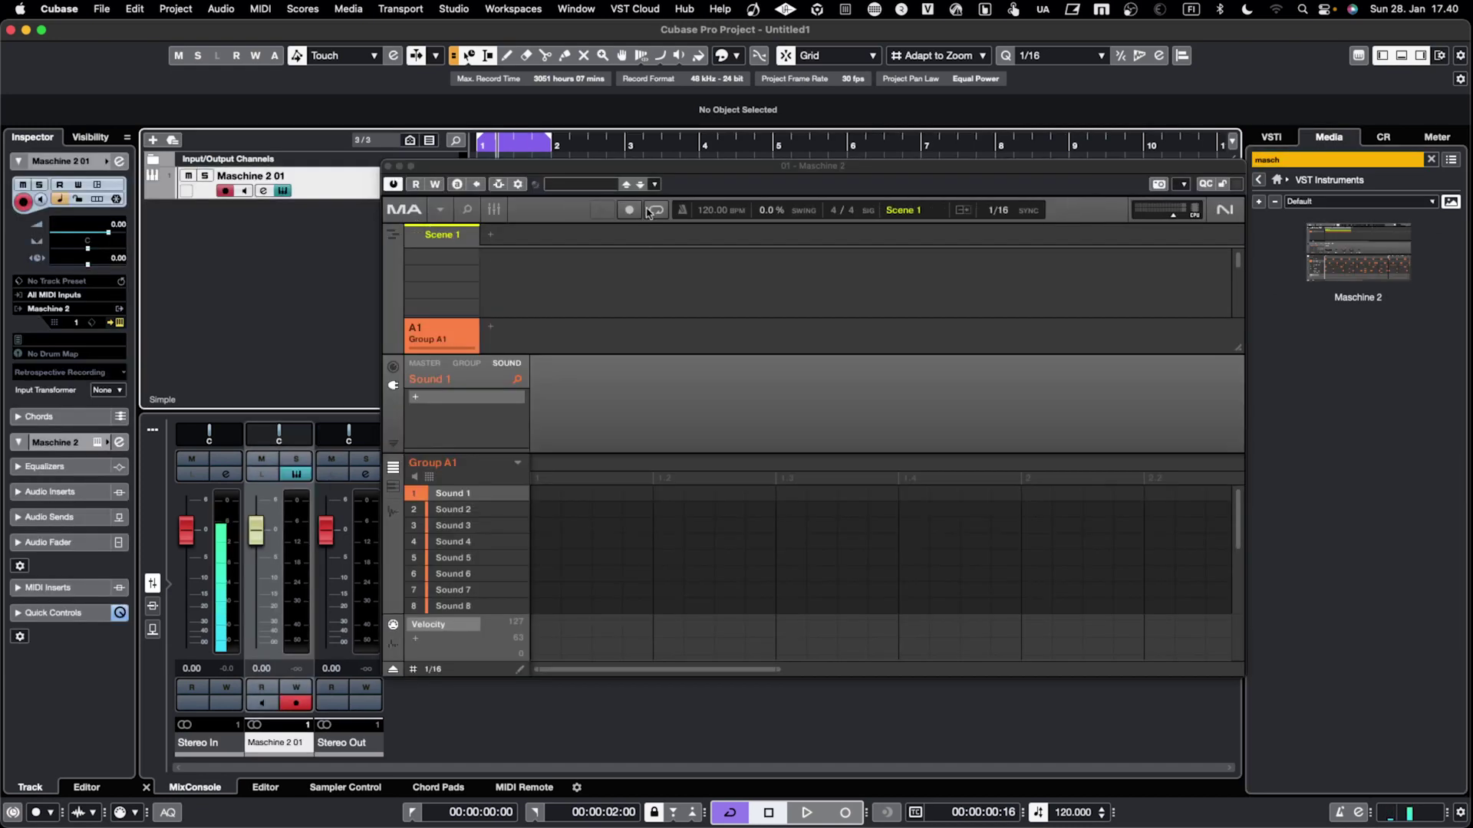
drag(685, 175, 635, 172)
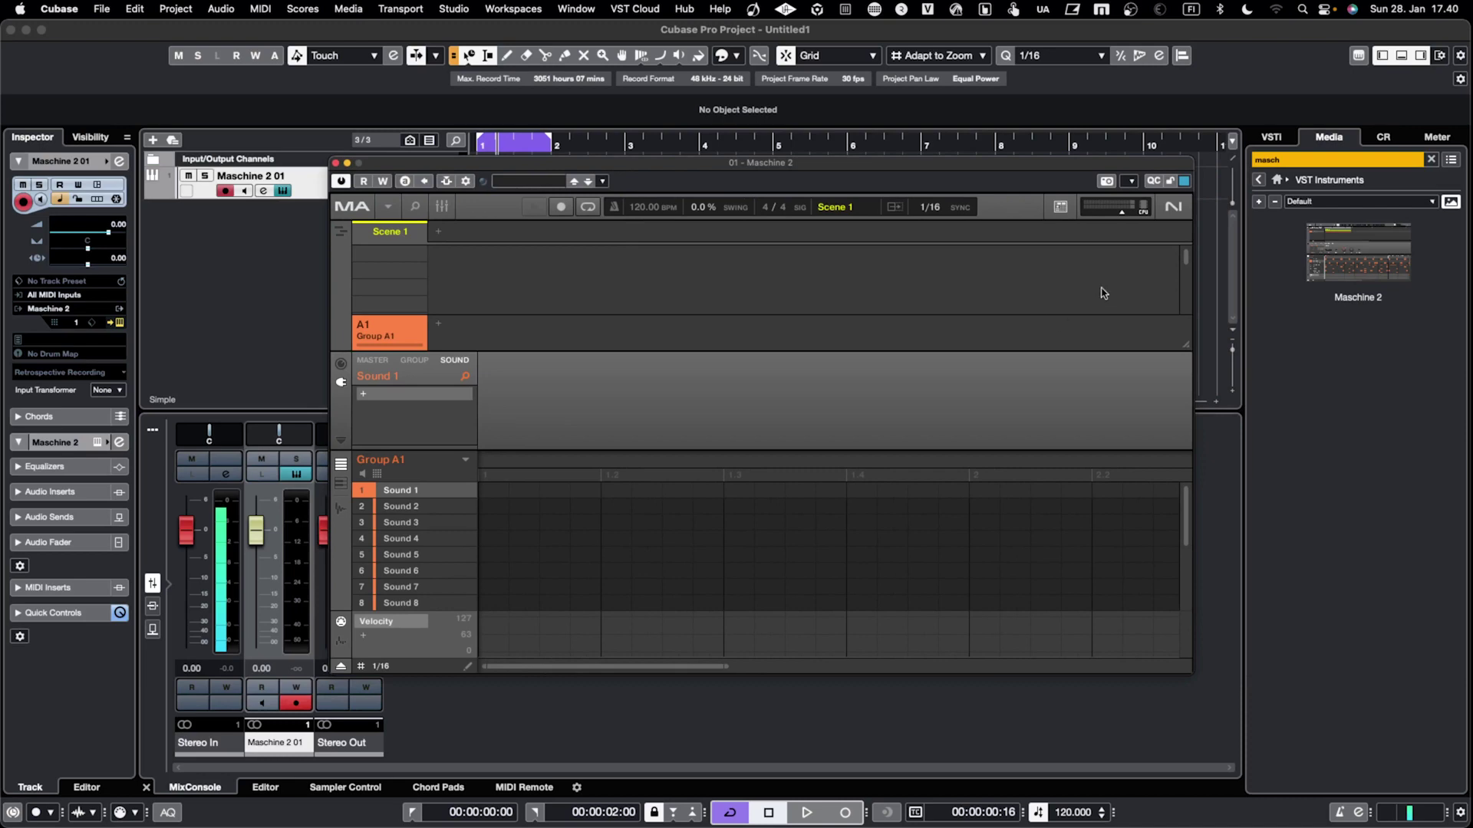
Step: Show the master level meter in a narrower side zone and reposition the Maschine 2 window
click(1446, 137)
drag(1243, 273, 1291, 273)
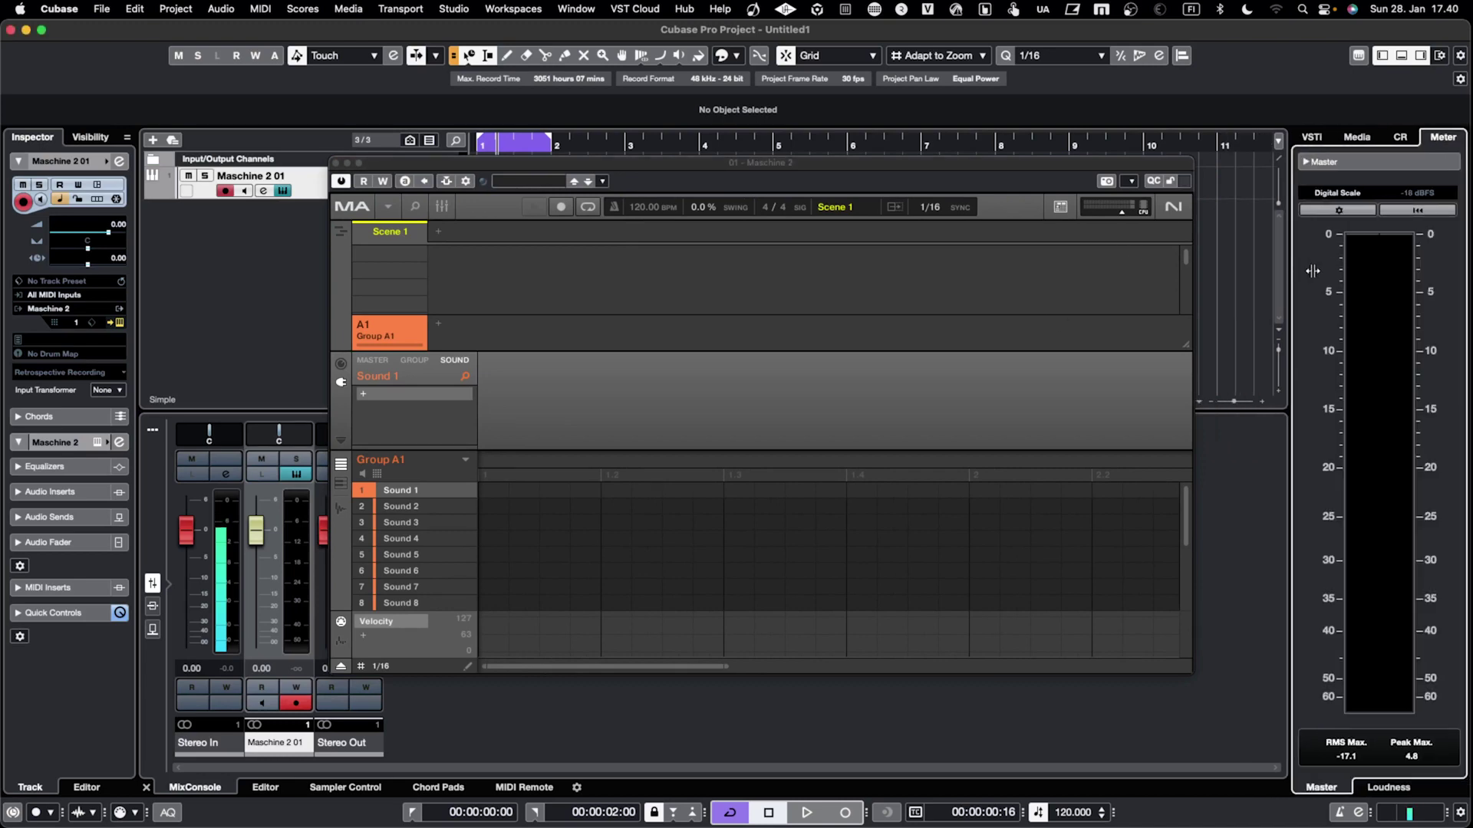
drag(1003, 164, 1016, 152)
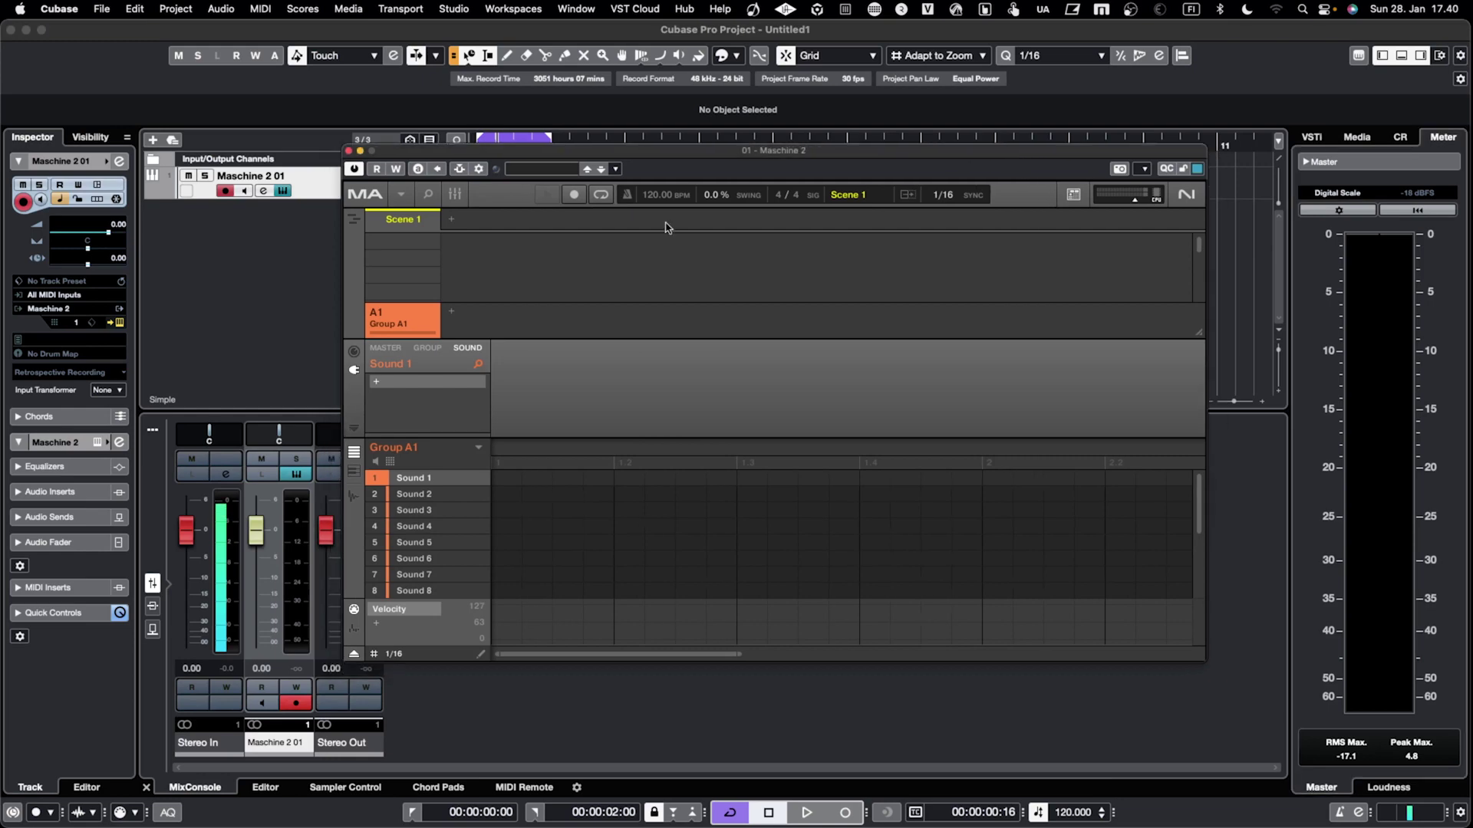
Step: Open the project file BASE LUNA SETUP.mxprj in Maschine 2
click(400, 194)
mouse_move(418, 220)
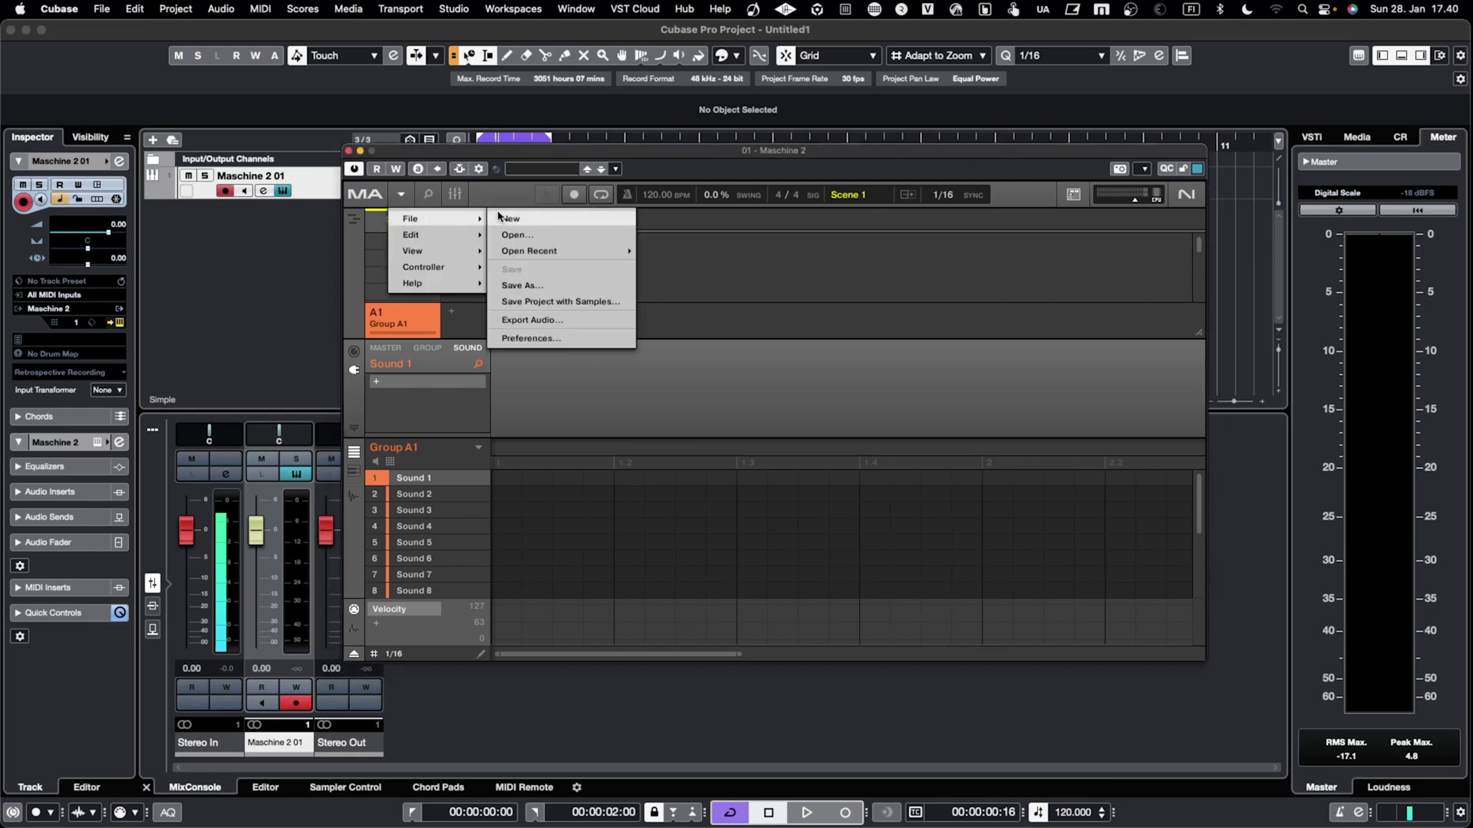
click(518, 236)
click(633, 220)
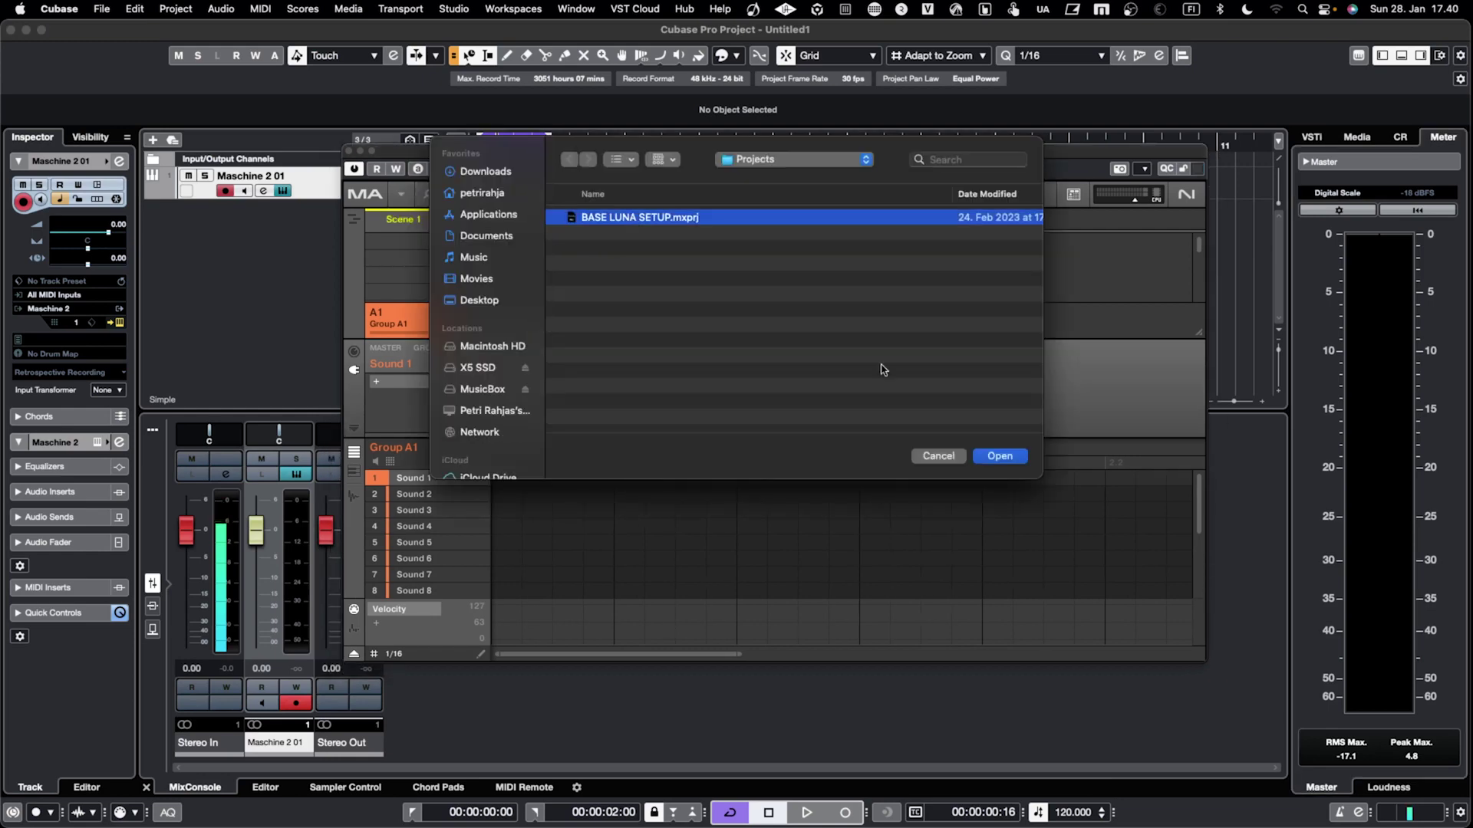
click(1001, 456)
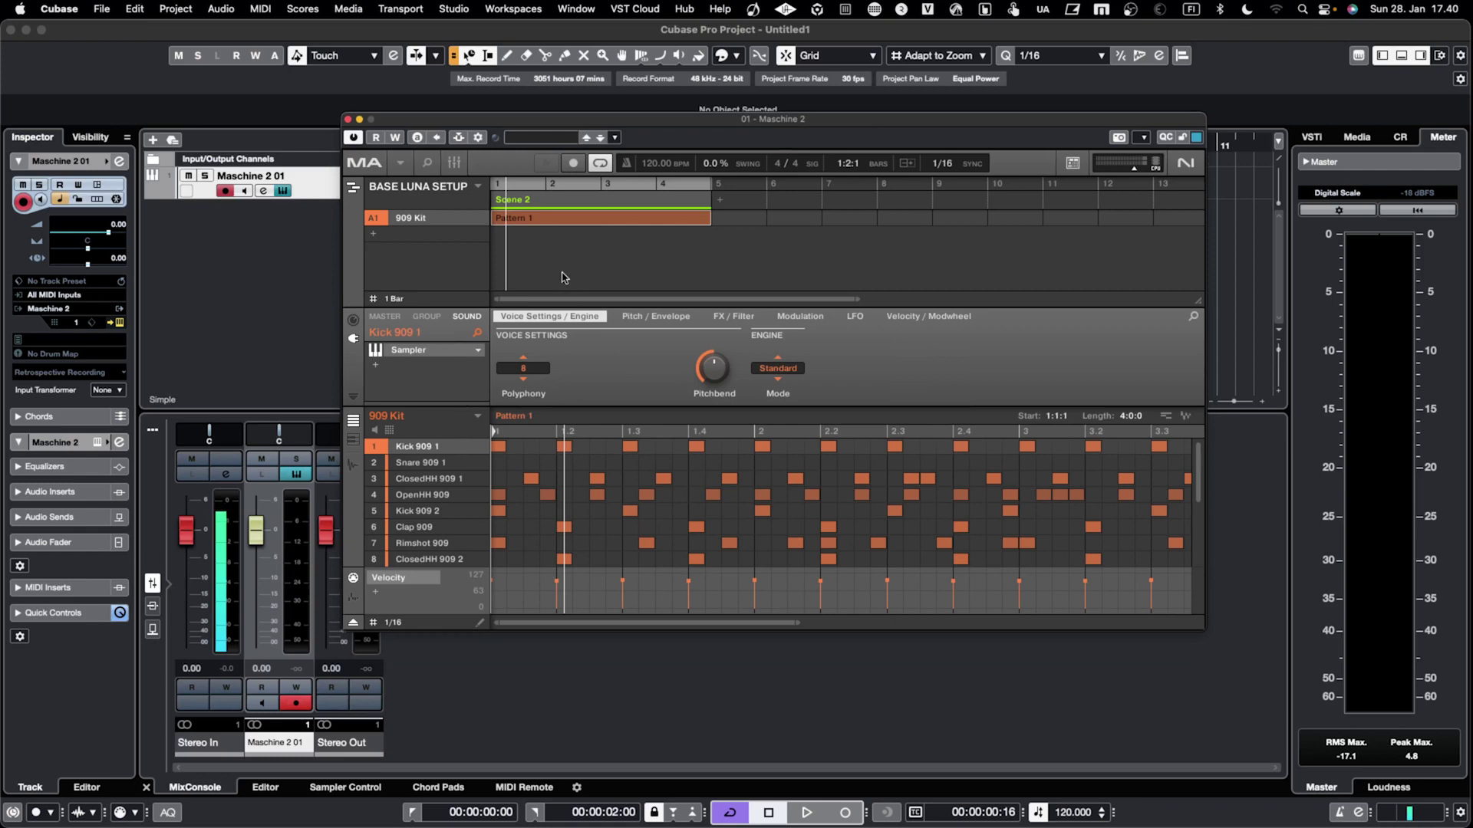
Step: Play the 909 Kit pattern briefly to hear it, stop playback, and reposition the Maschine 2 window
key(space)
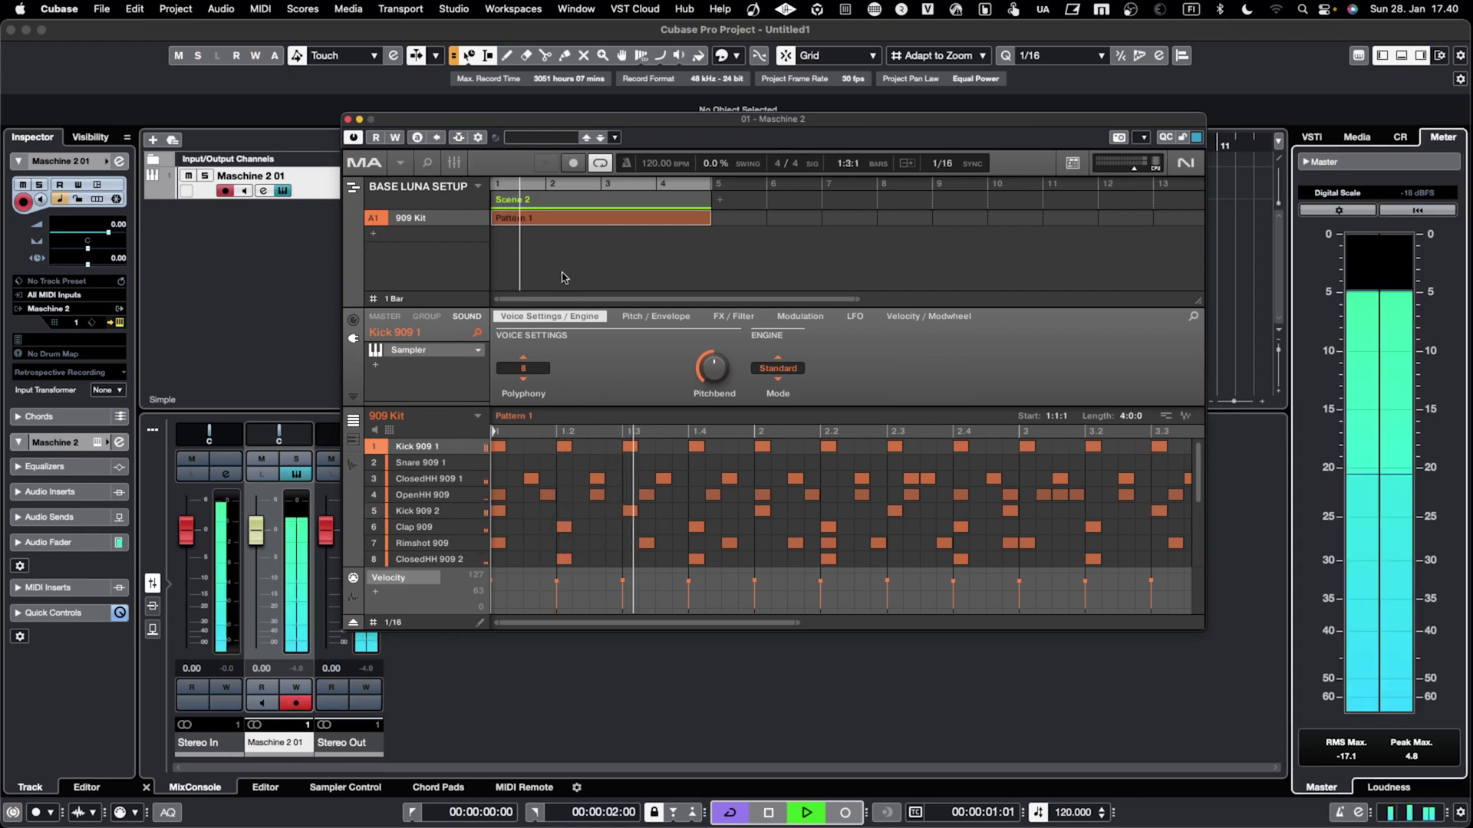
key(space)
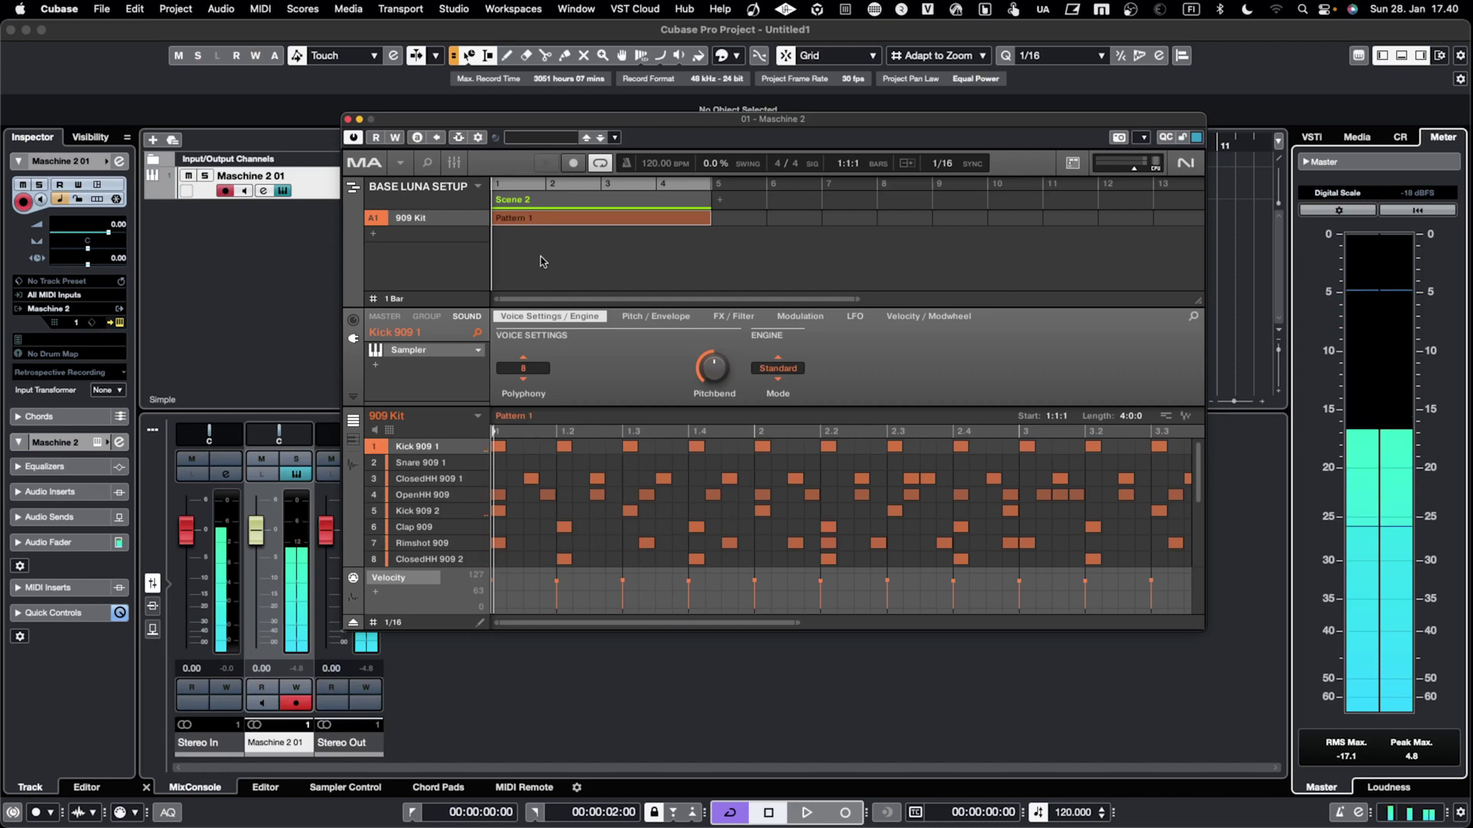
drag(591, 122, 605, 117)
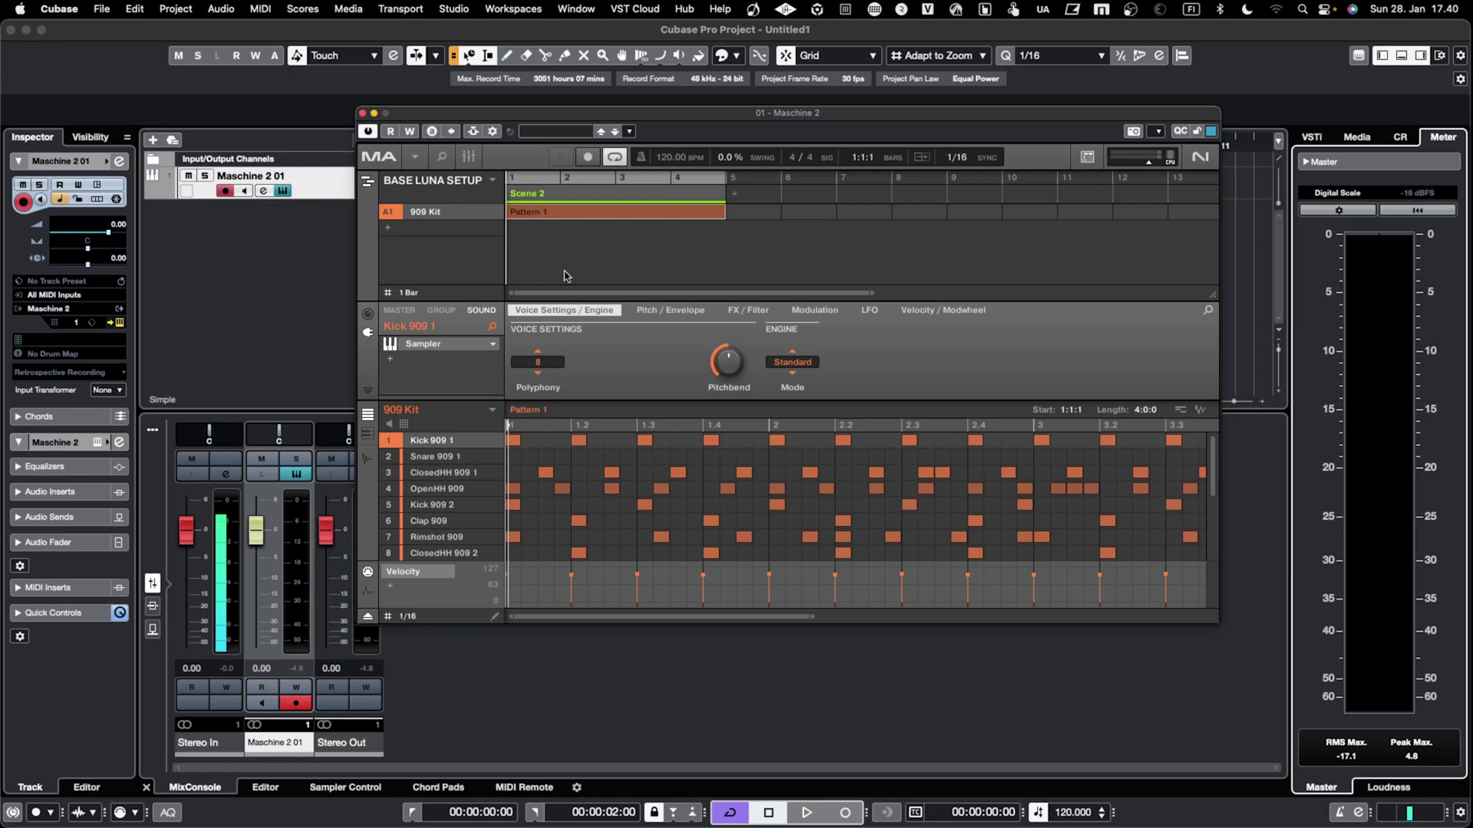
Step: Show the sound's audio output settings and set the output destination of Kick 909 1 to Ext. 1
click(368, 315)
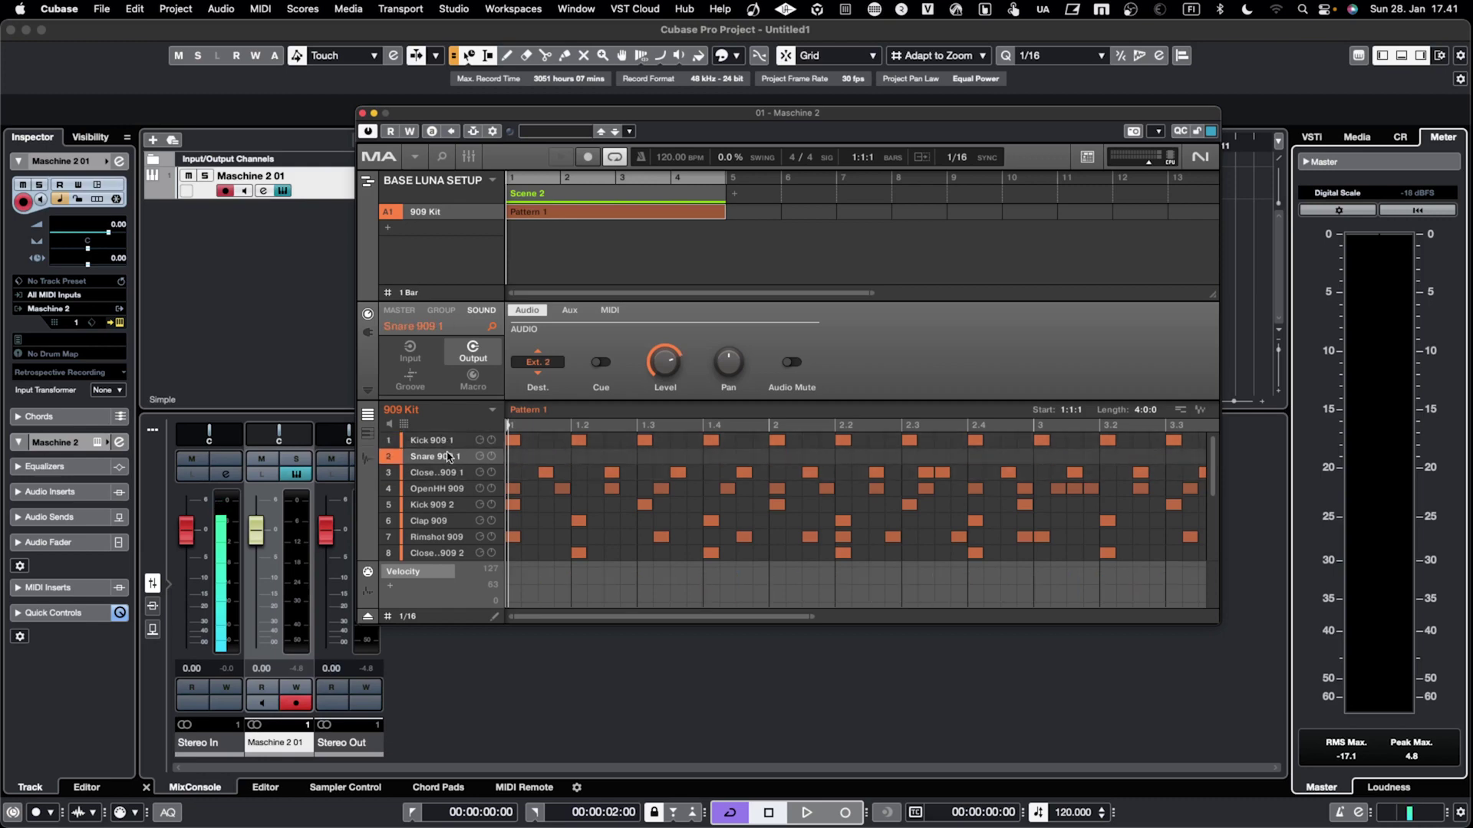
click(547, 364)
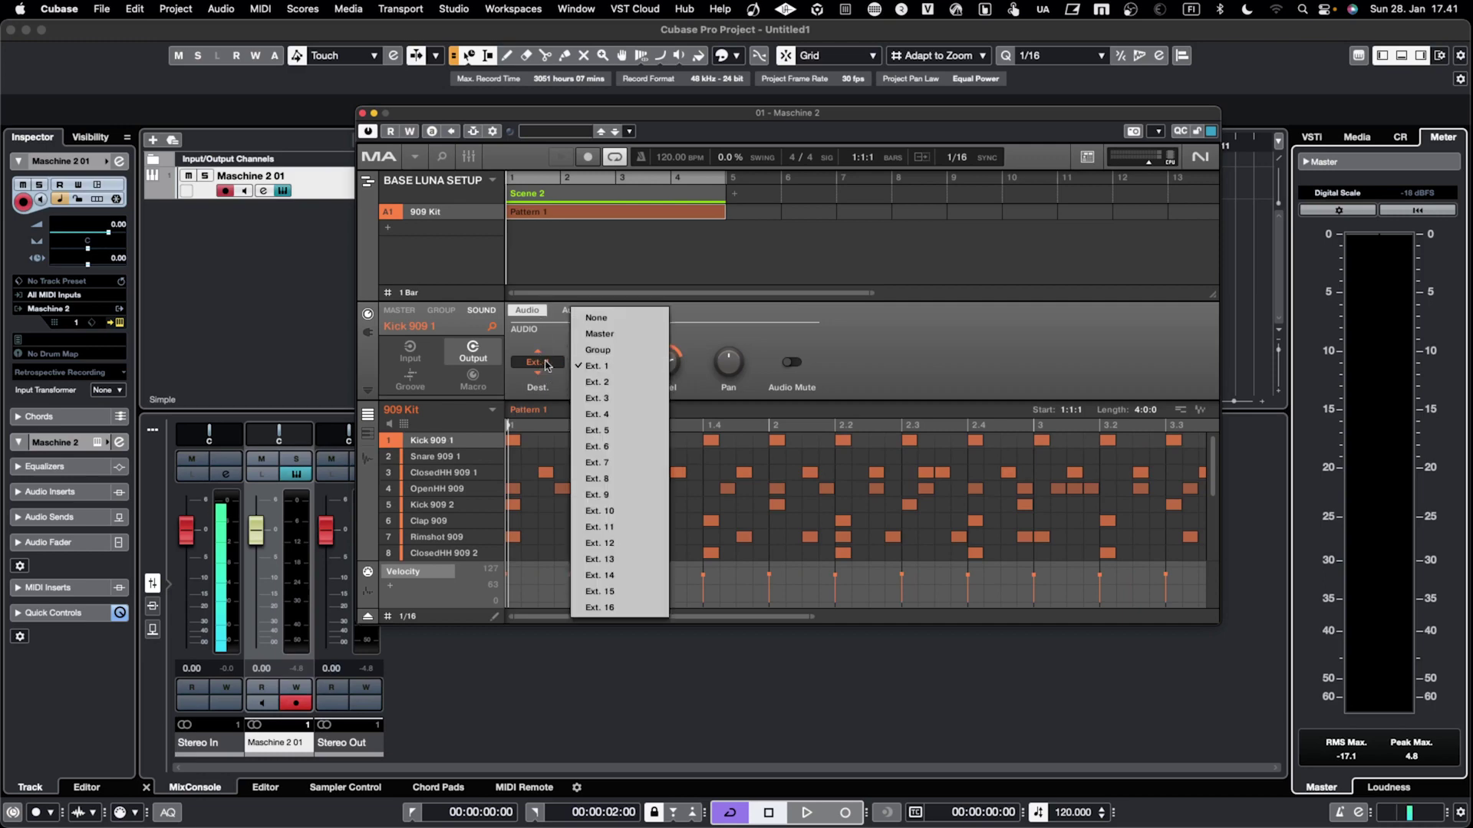
click(592, 368)
click(555, 363)
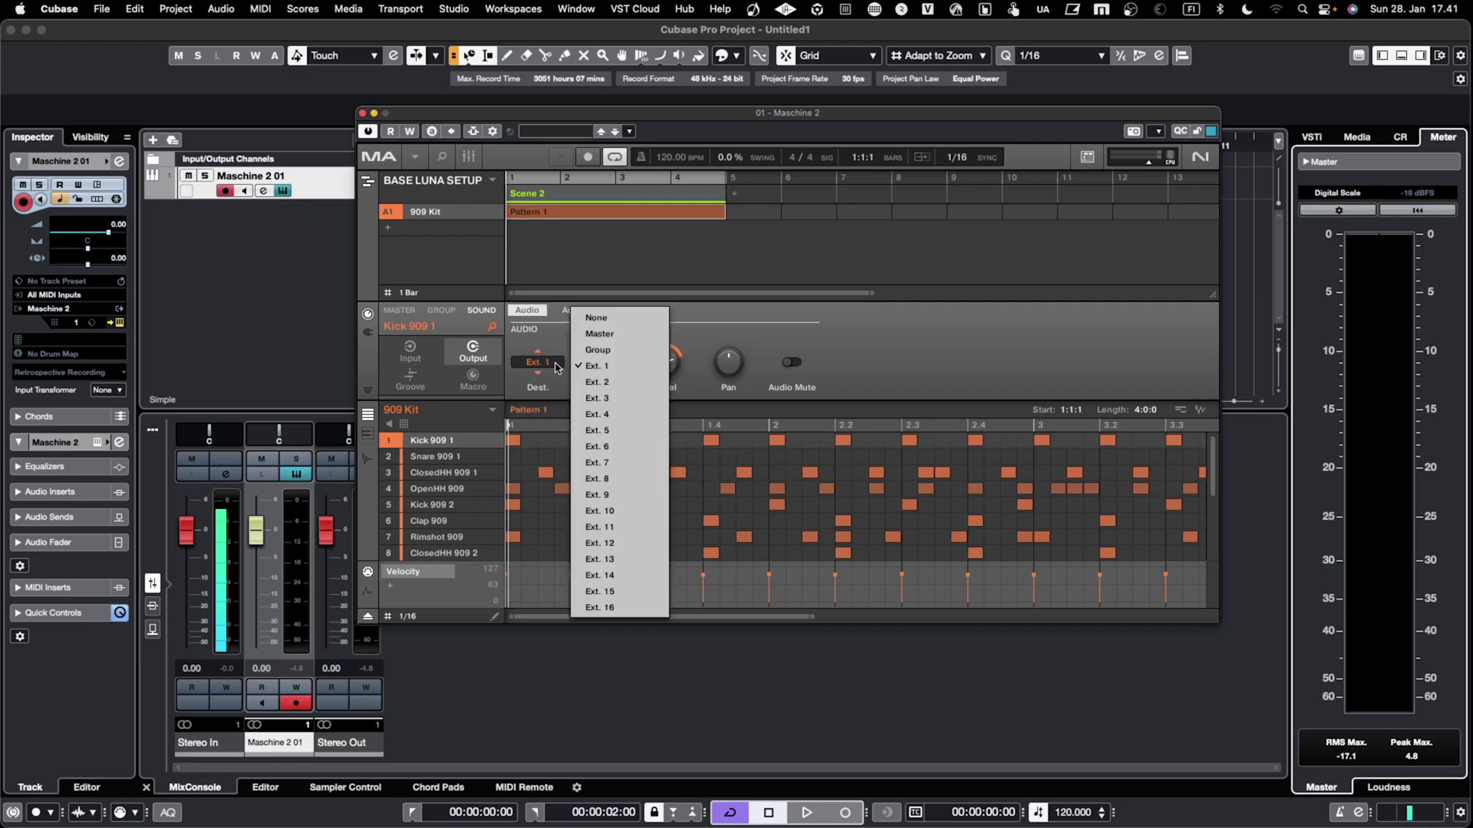
click(597, 398)
click(552, 365)
click(595, 368)
Step: Check the audio output destinations of the kit's sounds from Kick 909 1 through Clap 909
mouse_move(450, 445)
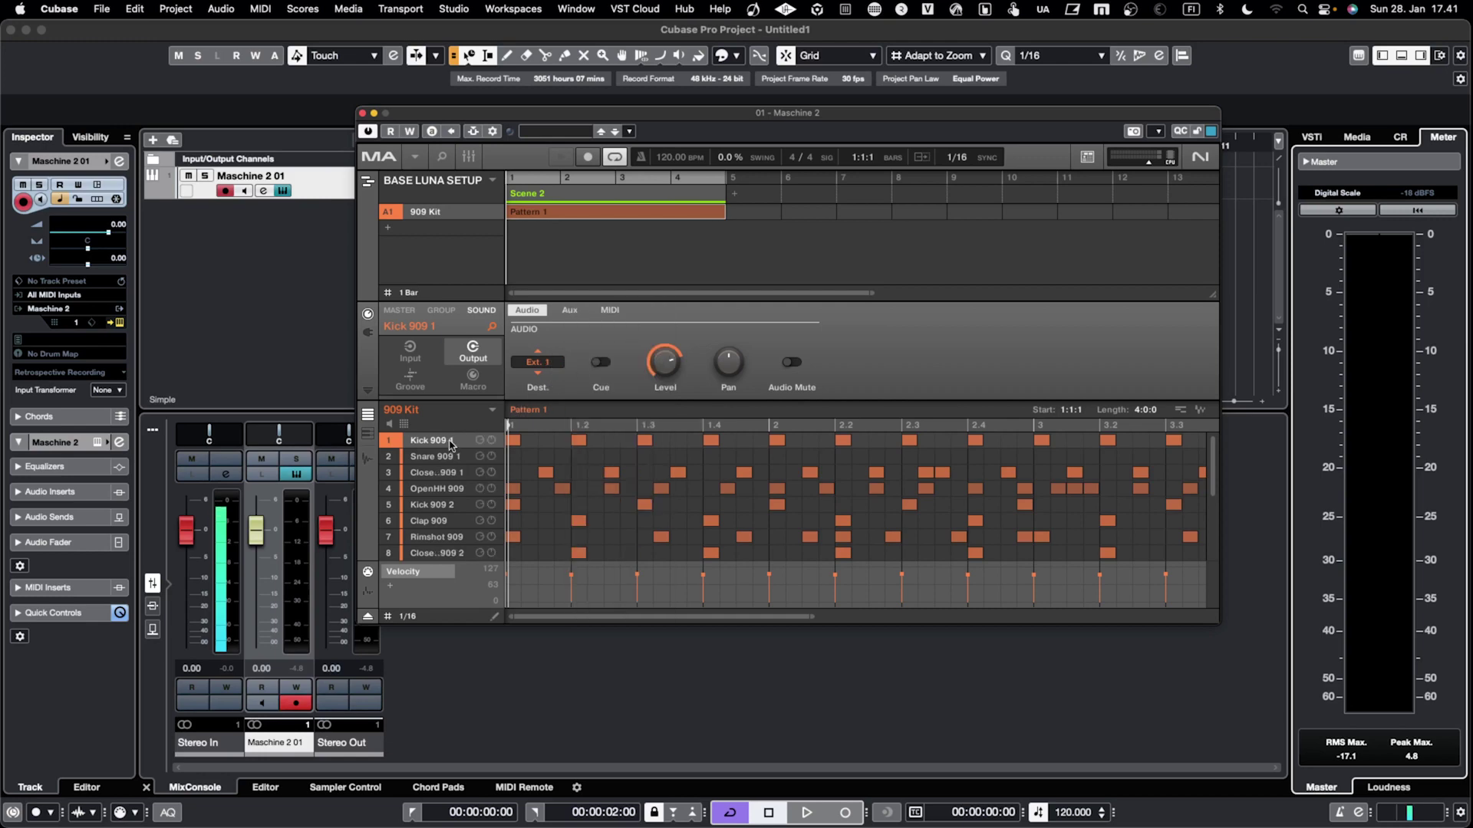
click(447, 459)
click(445, 473)
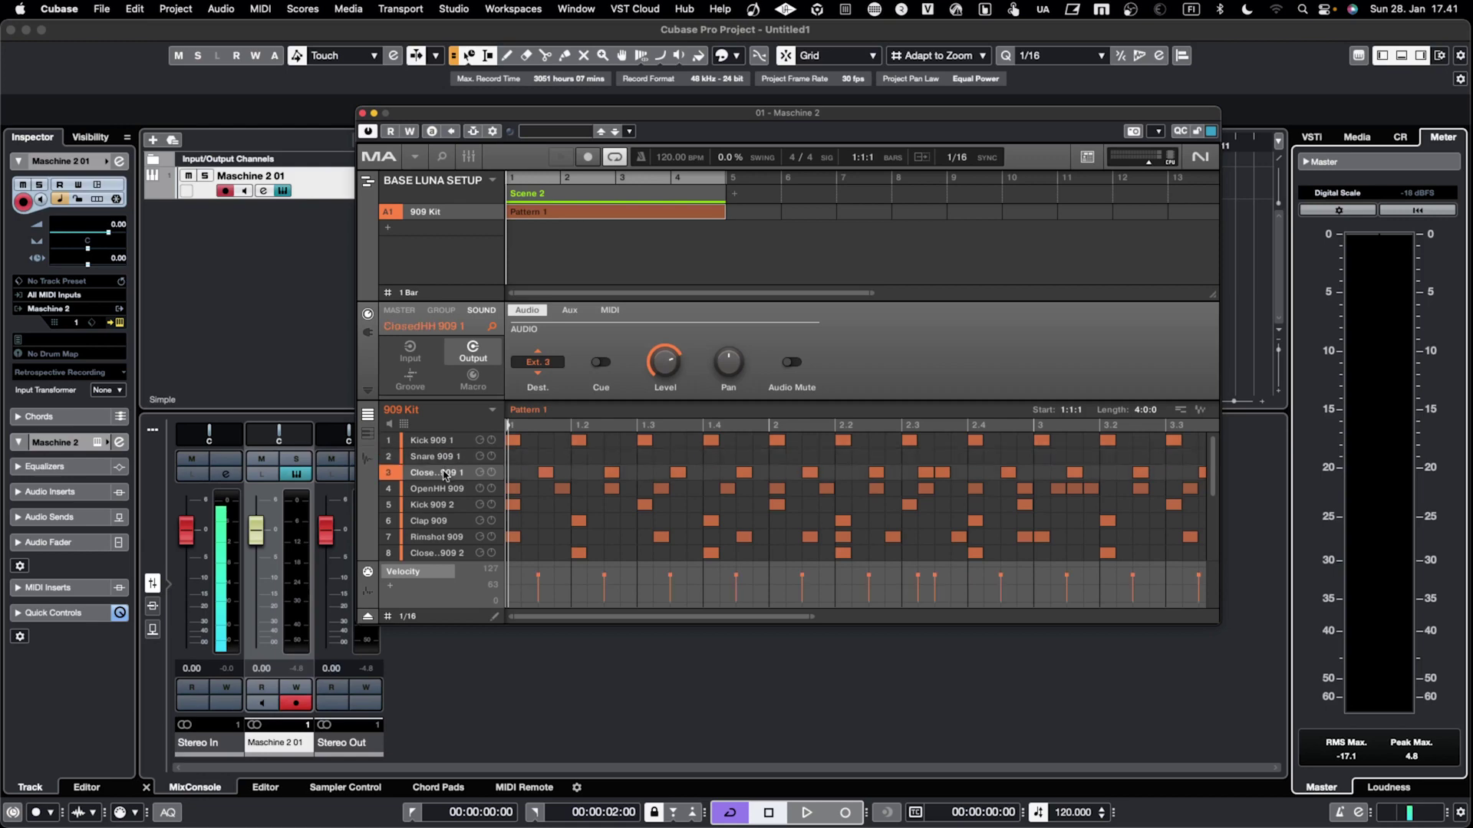
click(445, 442)
click(443, 456)
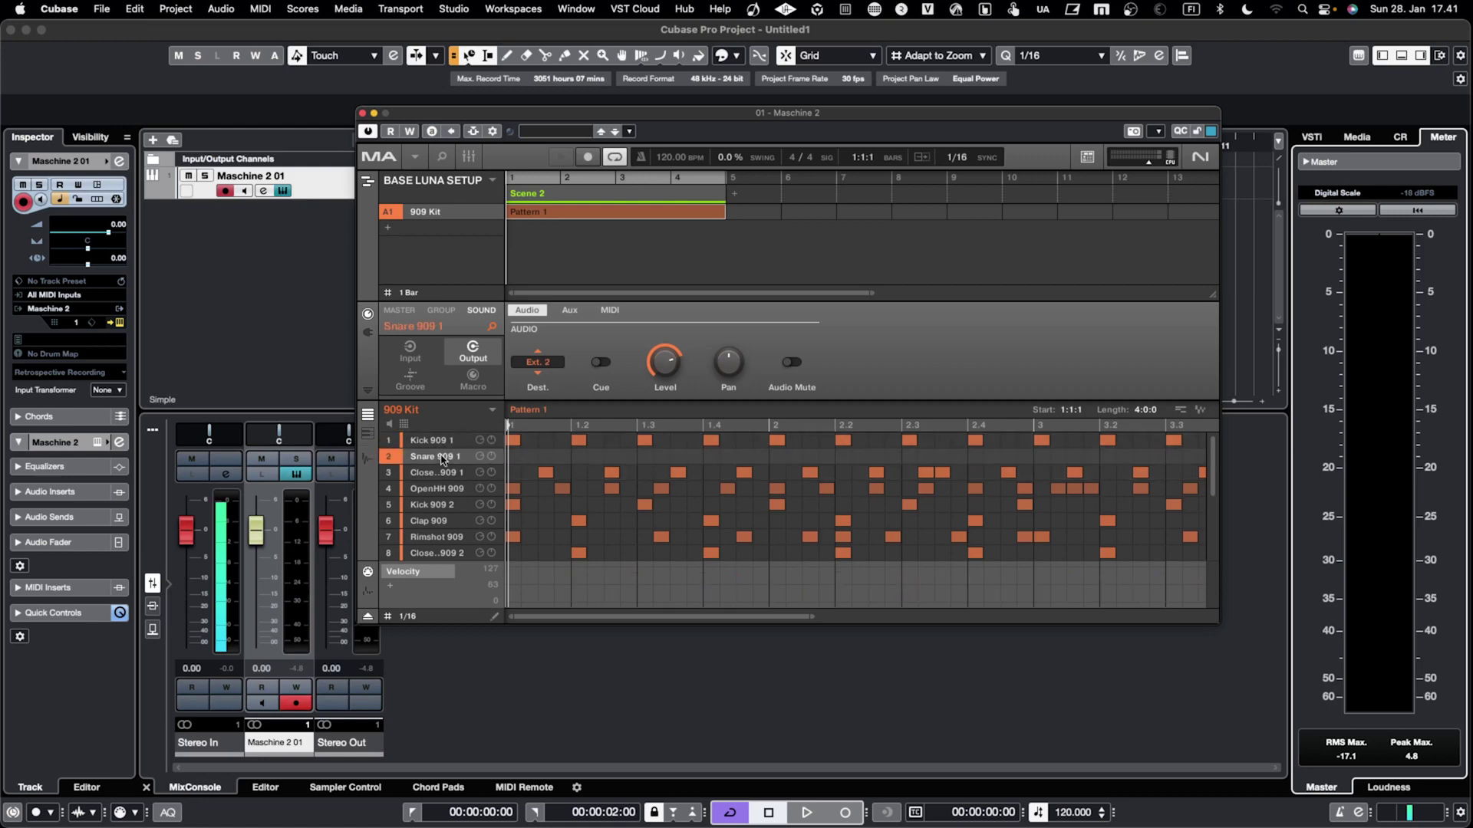
click(441, 472)
click(437, 488)
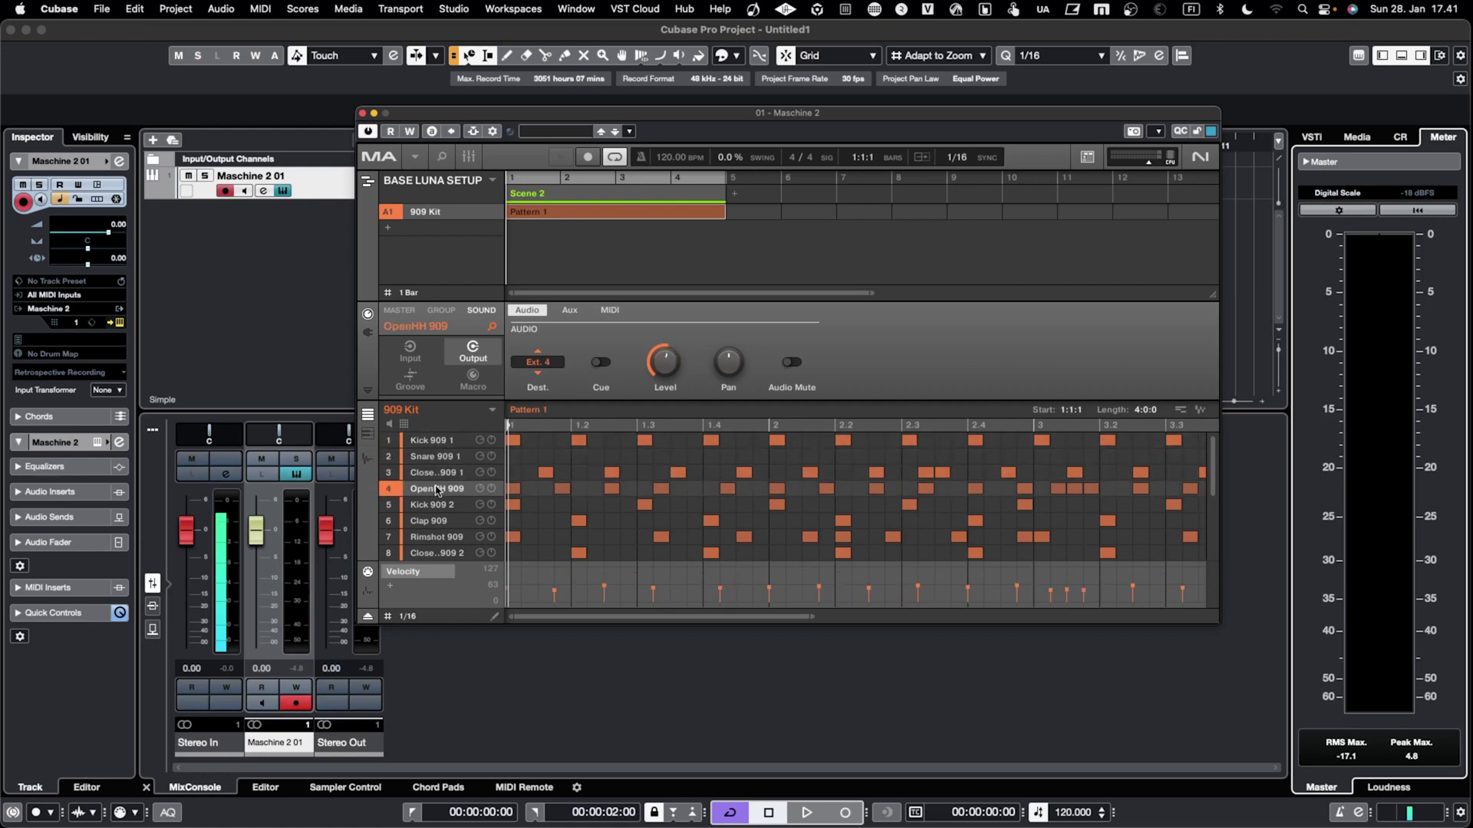
click(436, 504)
click(435, 521)
click(546, 367)
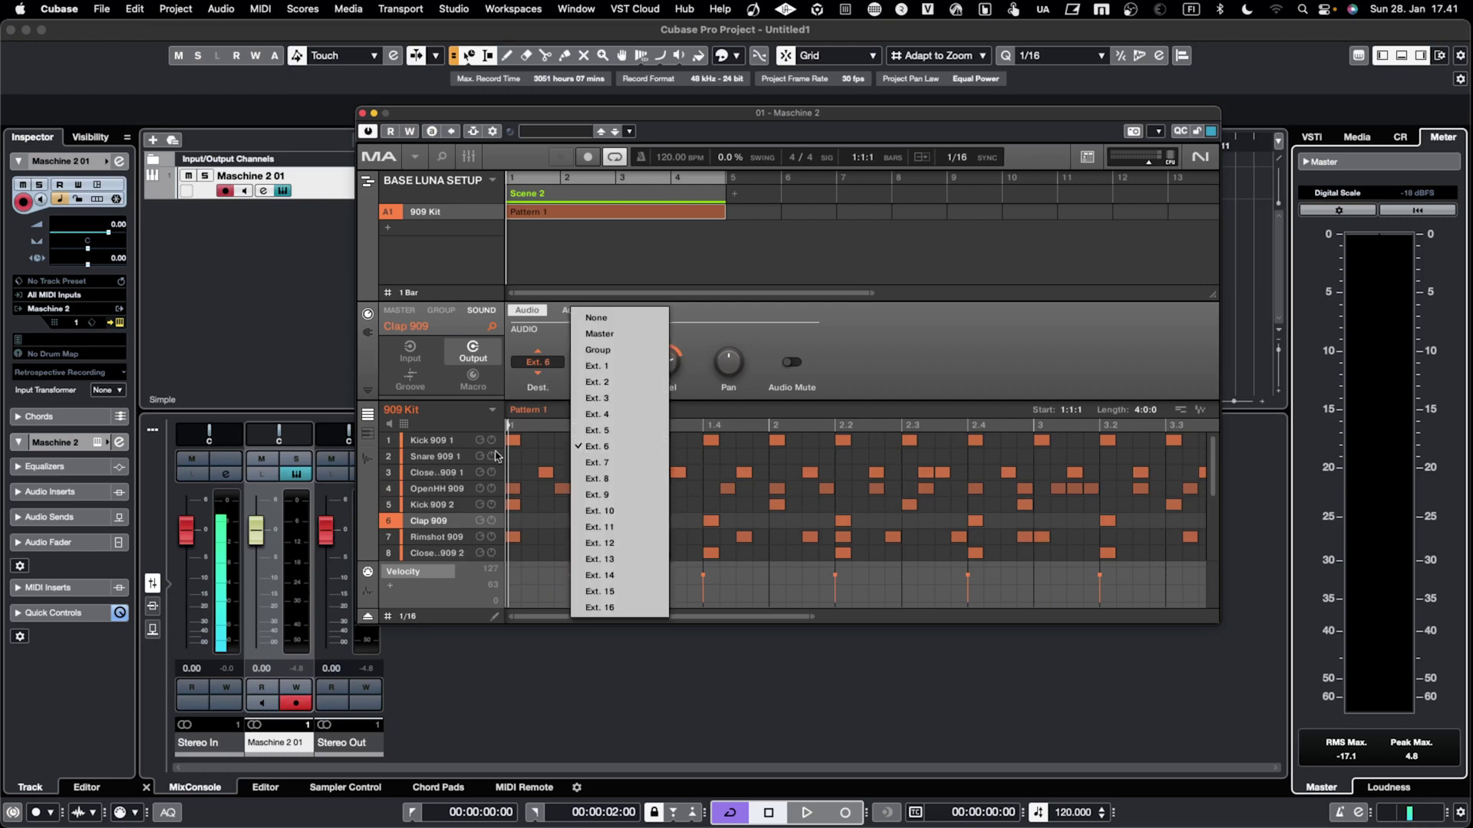
click(434, 447)
Step: Set the MIDI input of Kick 909 1 to source Host and channel 1
click(434, 444)
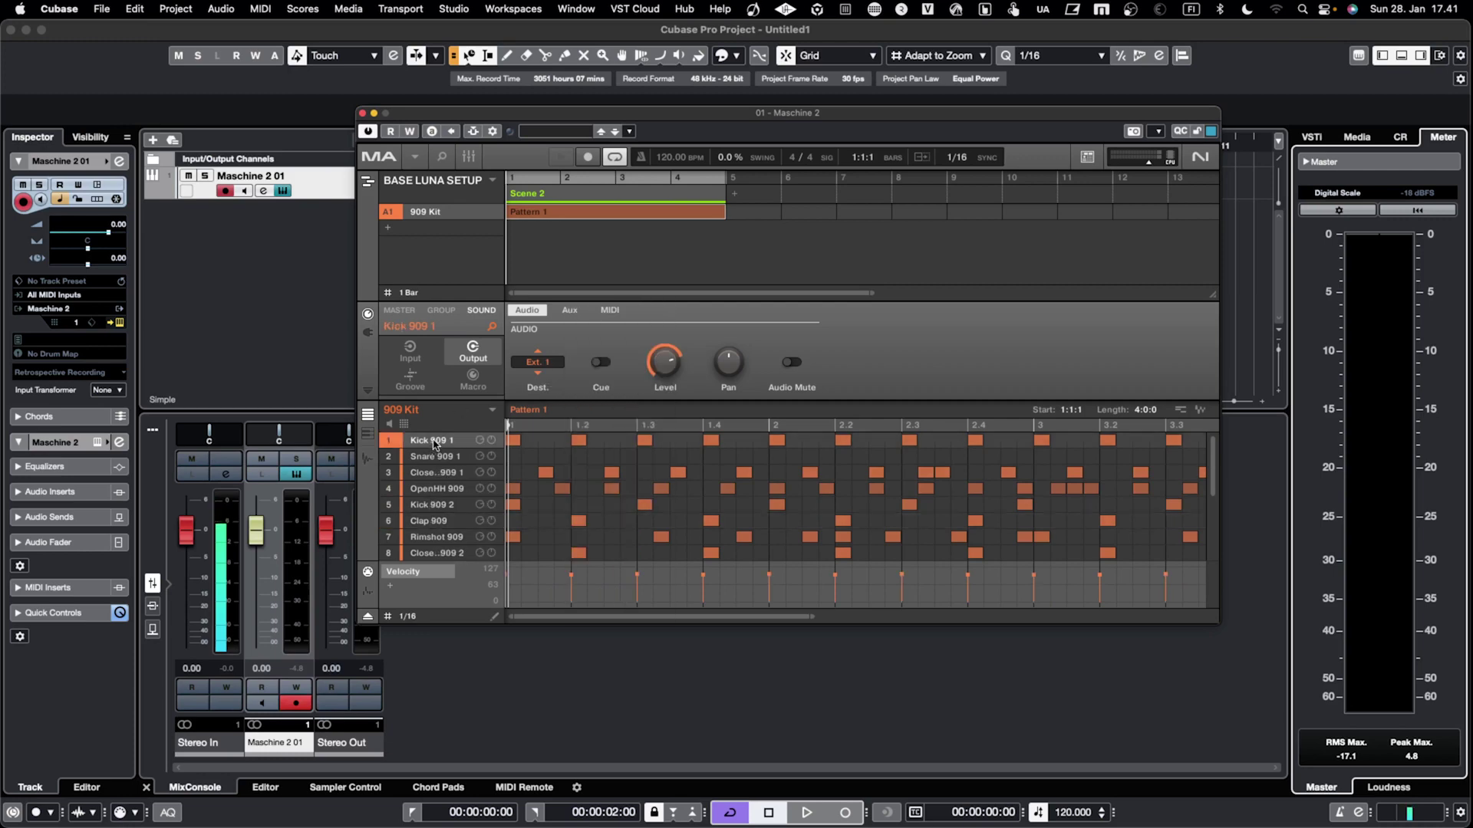
click(411, 353)
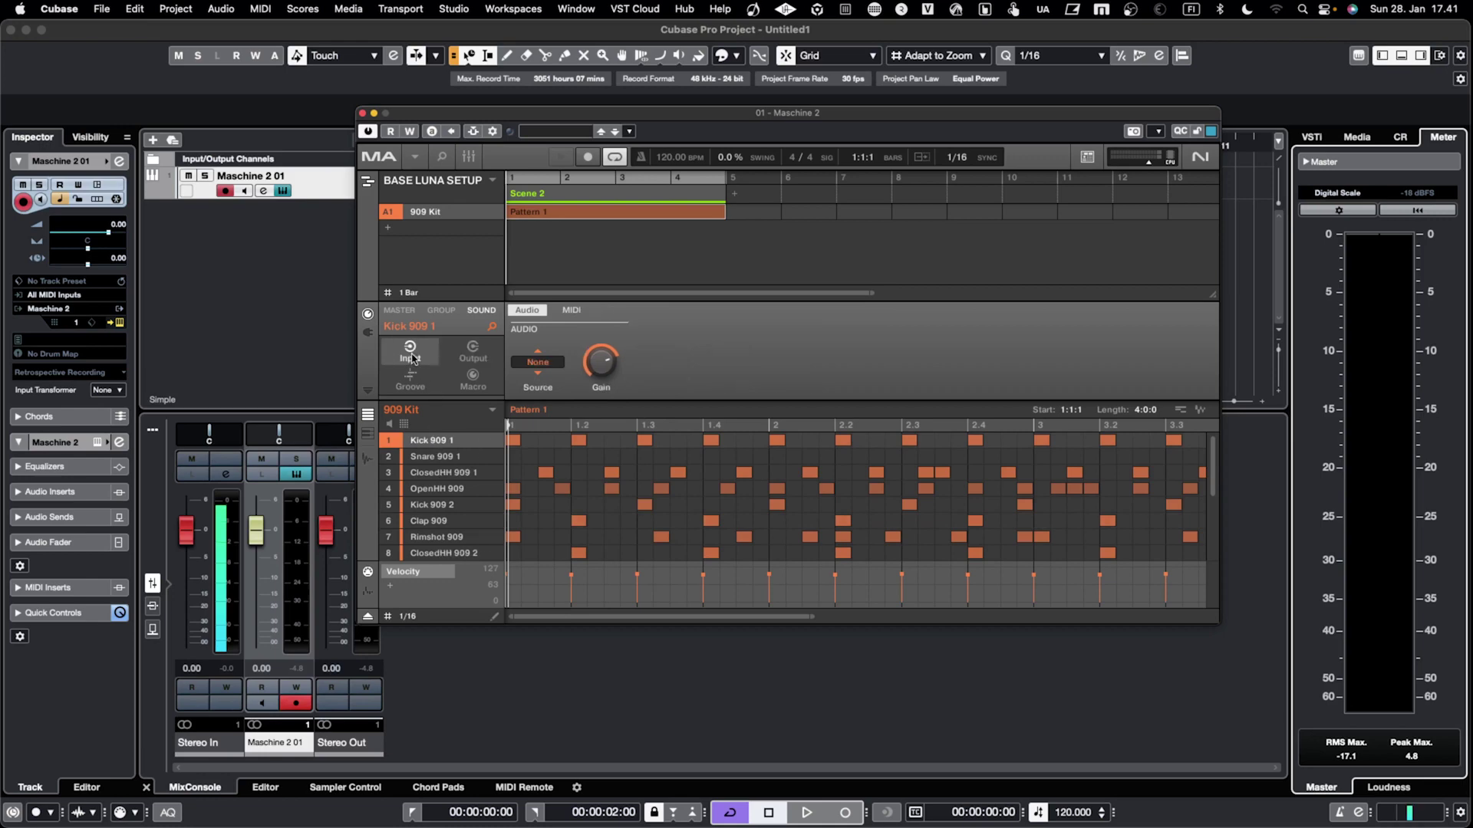
click(572, 311)
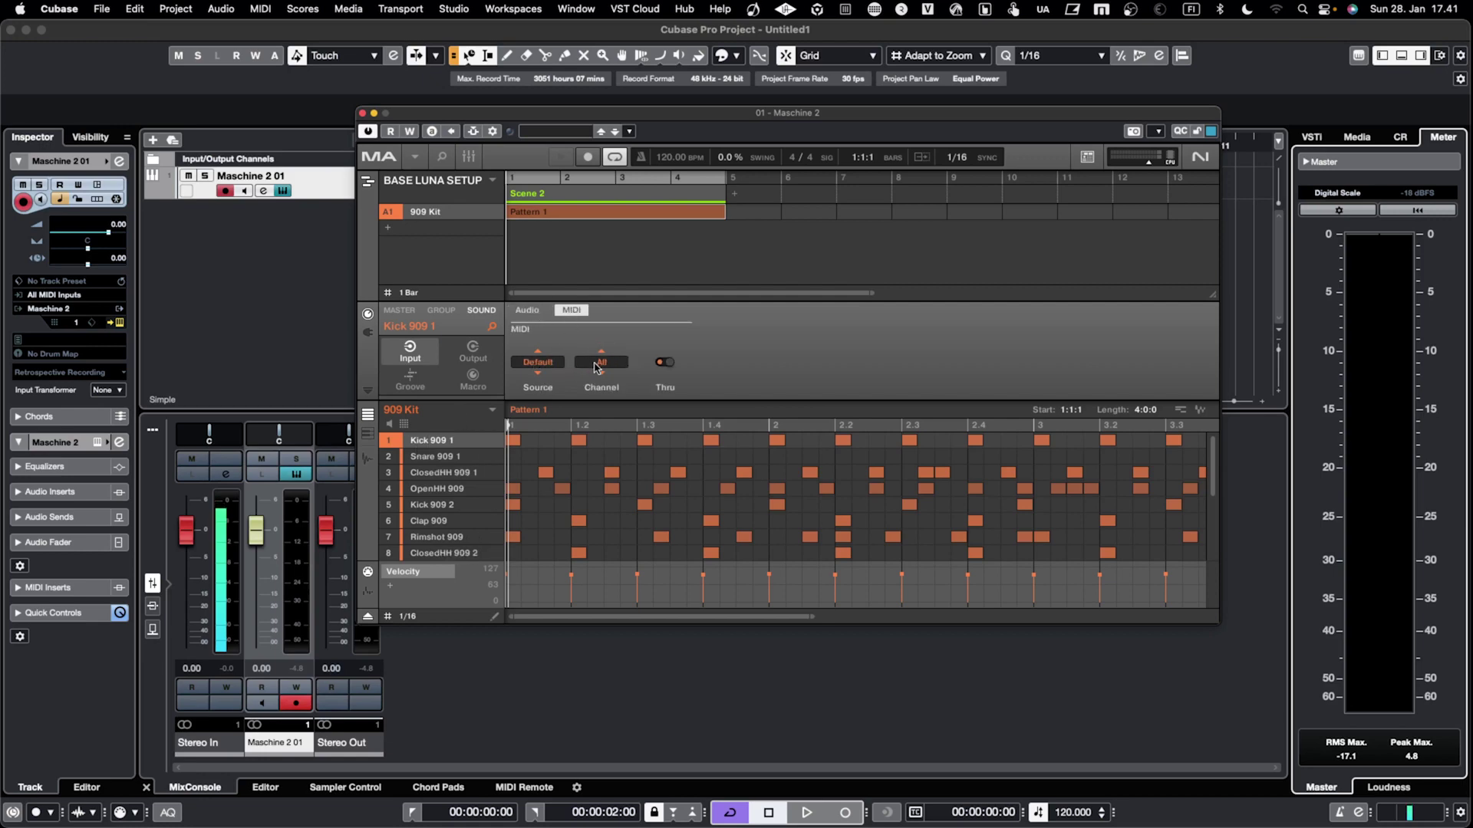
click(547, 370)
click(539, 415)
click(605, 363)
click(648, 371)
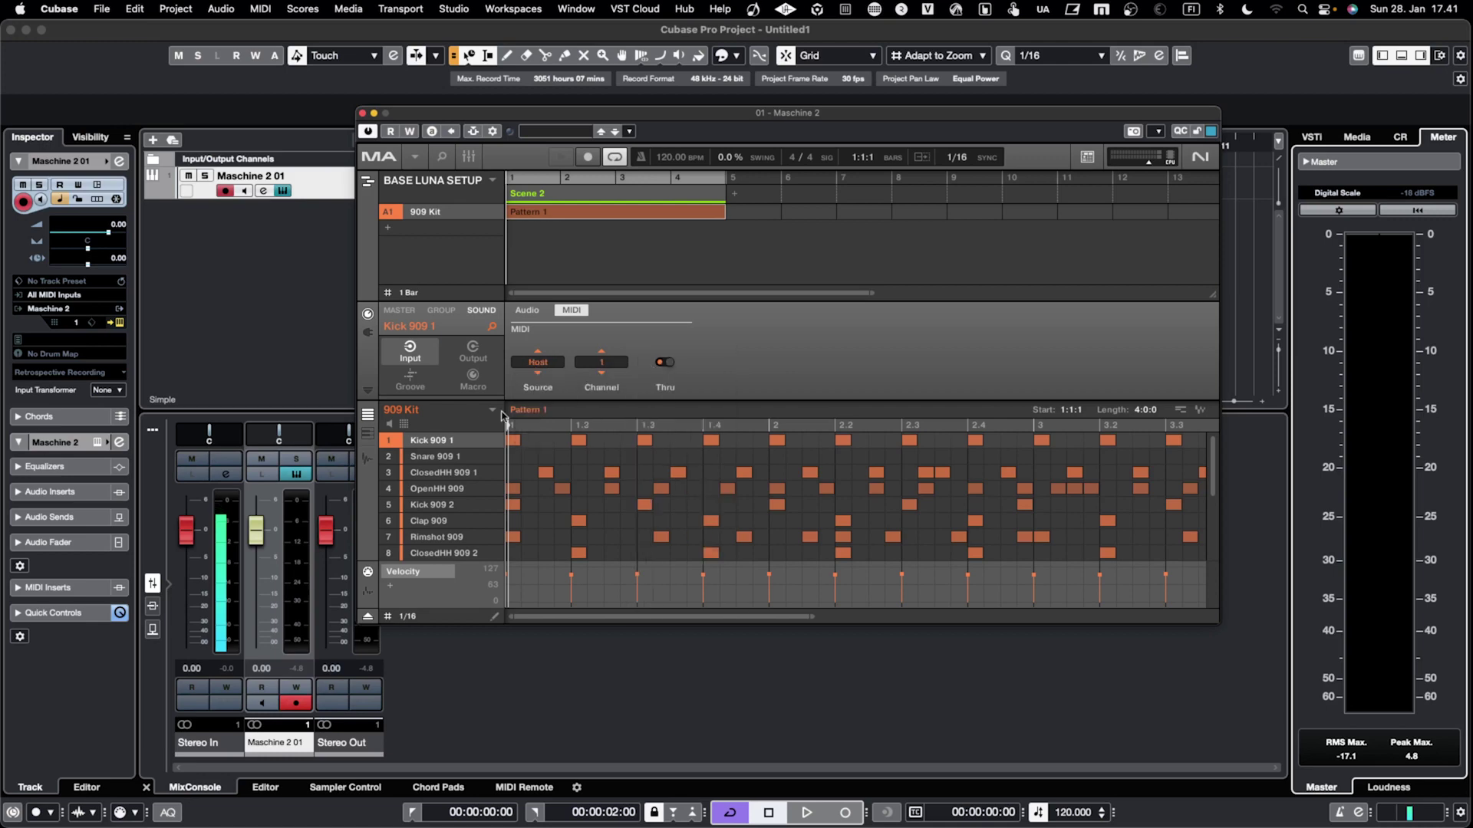
Step: Set the MIDI input of Snare 909 1 to source Host and channel 2
click(441, 456)
click(541, 362)
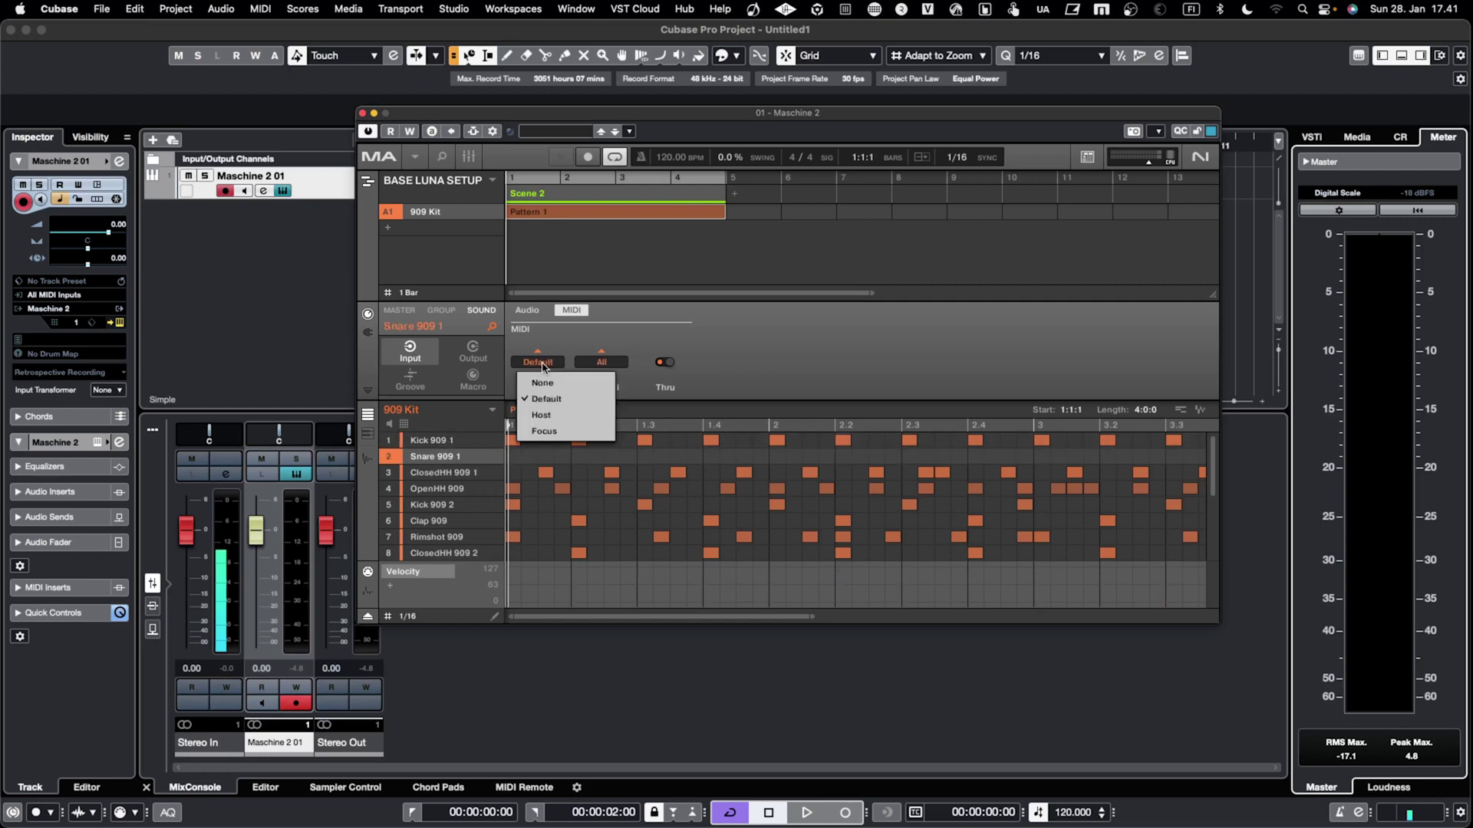
click(541, 415)
click(602, 363)
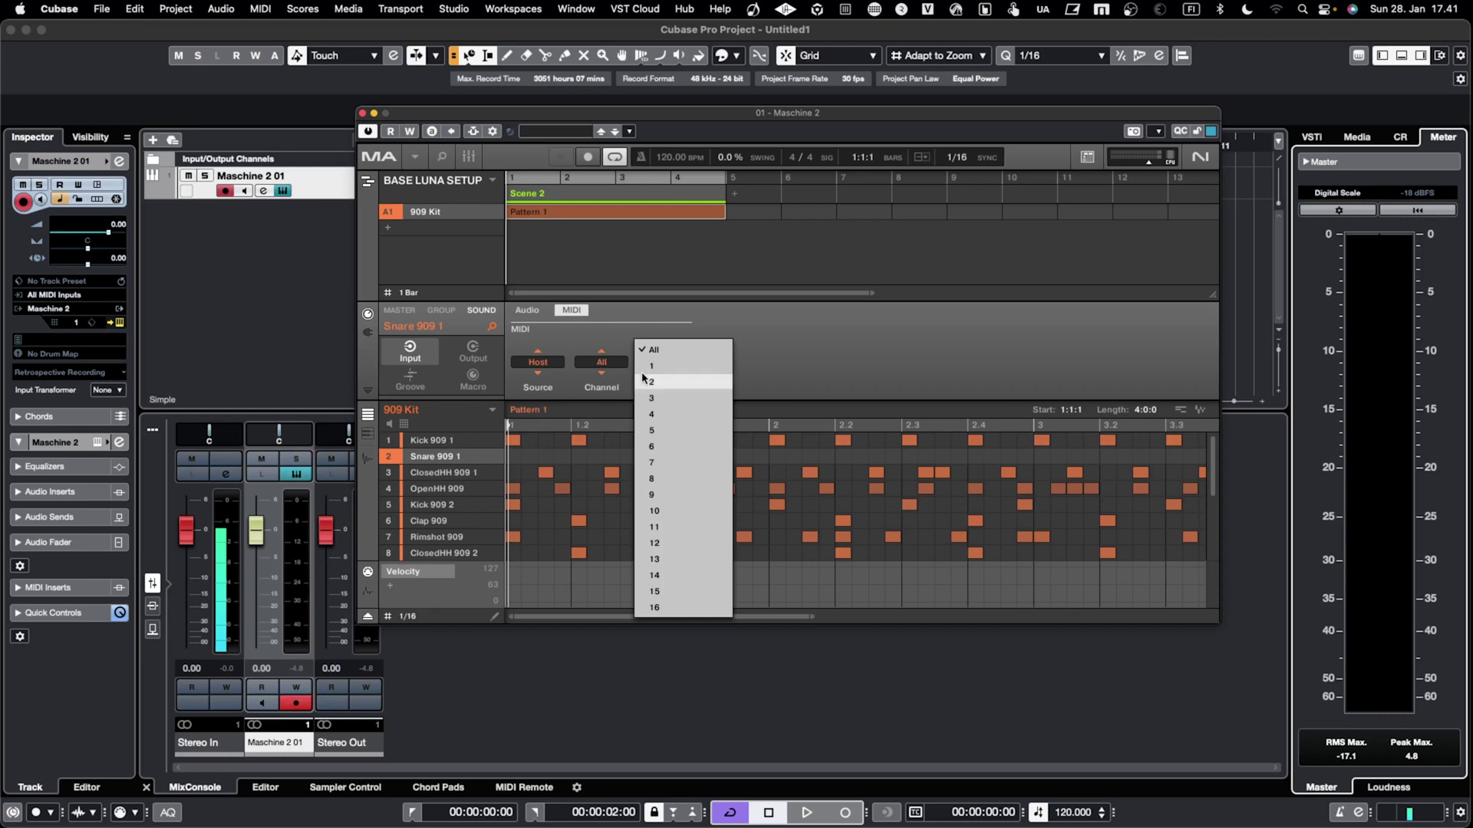
click(559, 383)
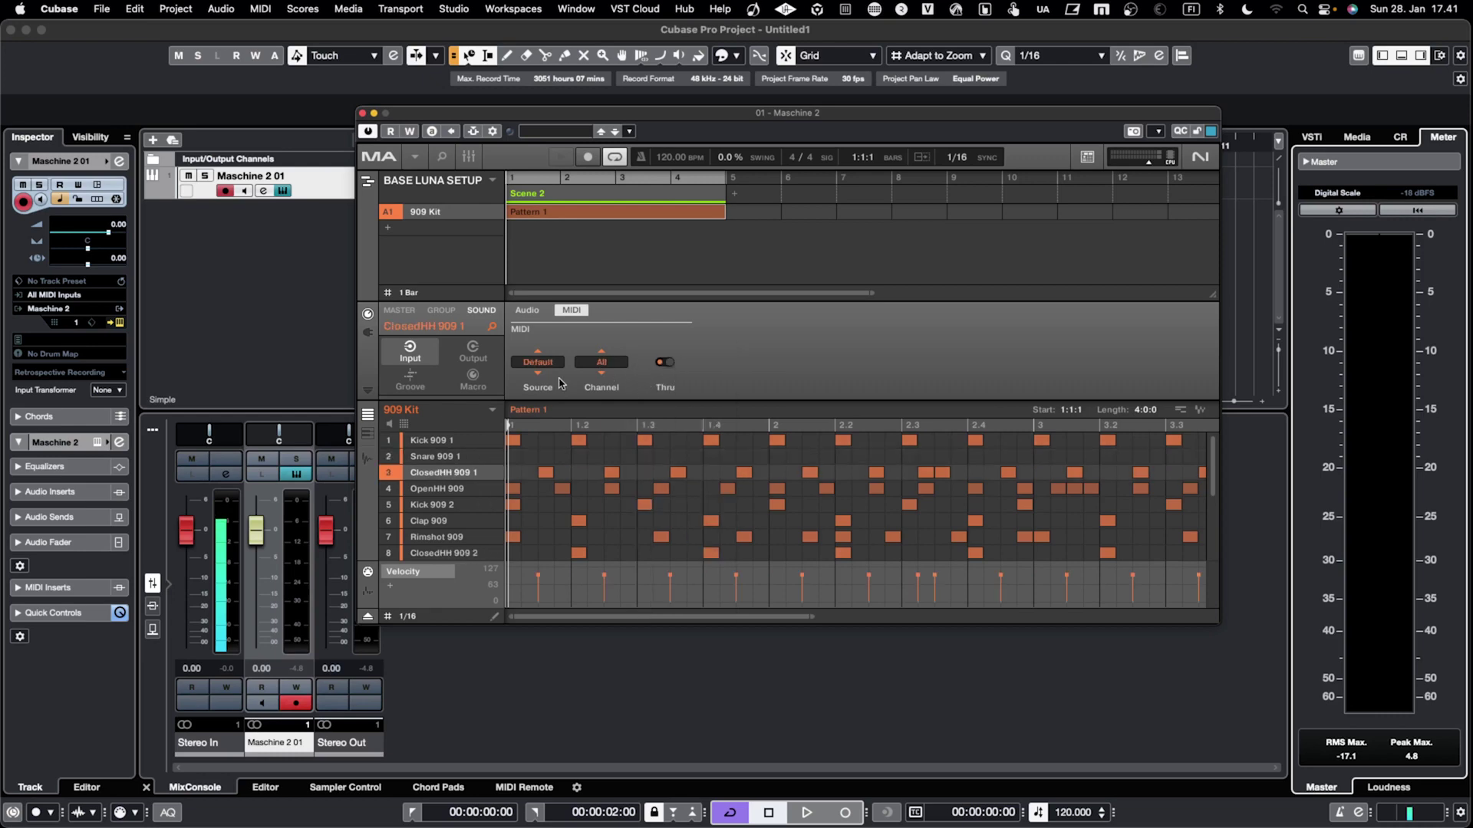
Step: Set the MIDI input of ClosedHH 909 1 to source Host and channel 3
click(545, 364)
click(545, 415)
click(602, 362)
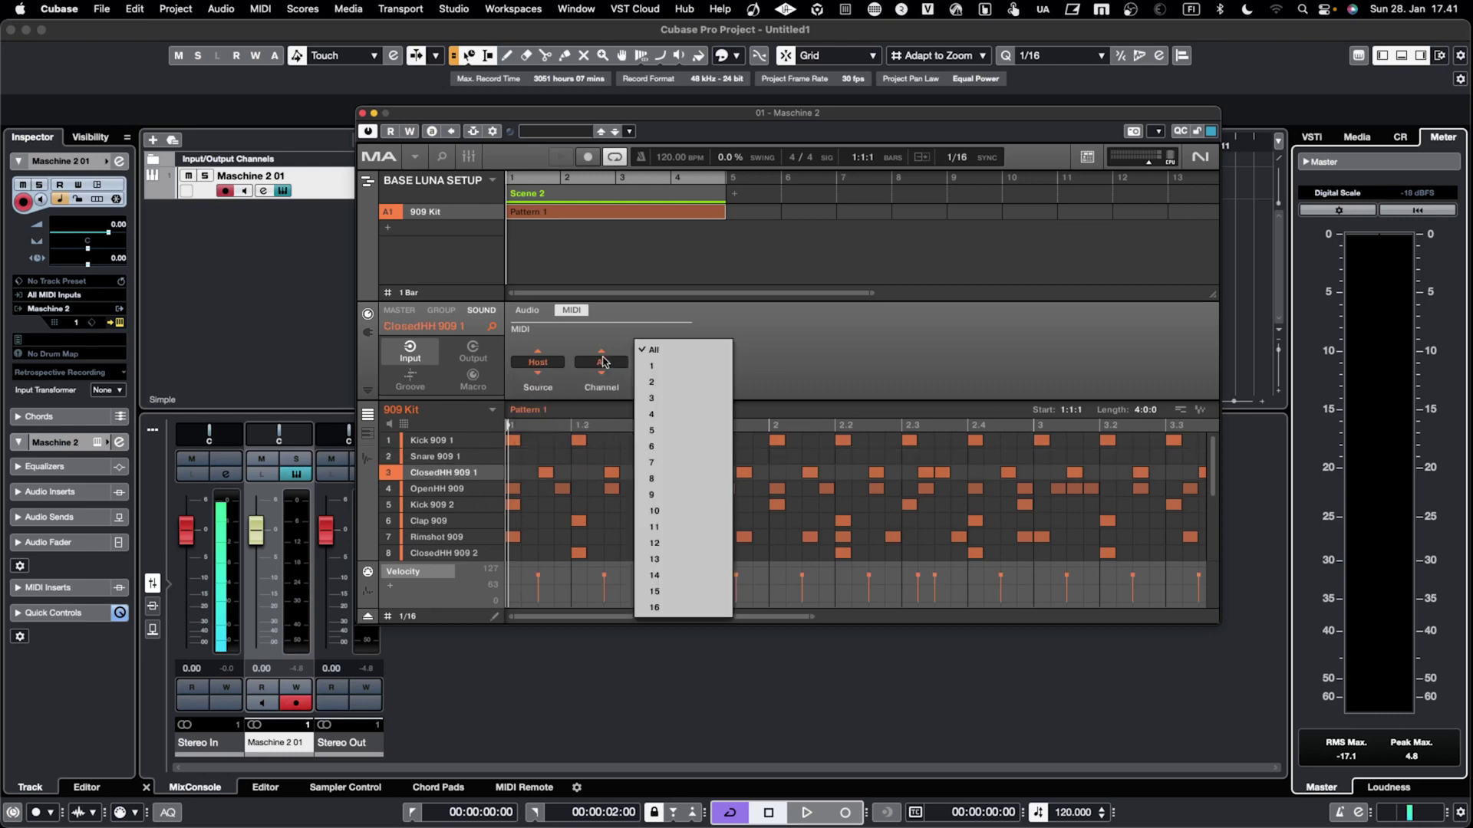
click(661, 398)
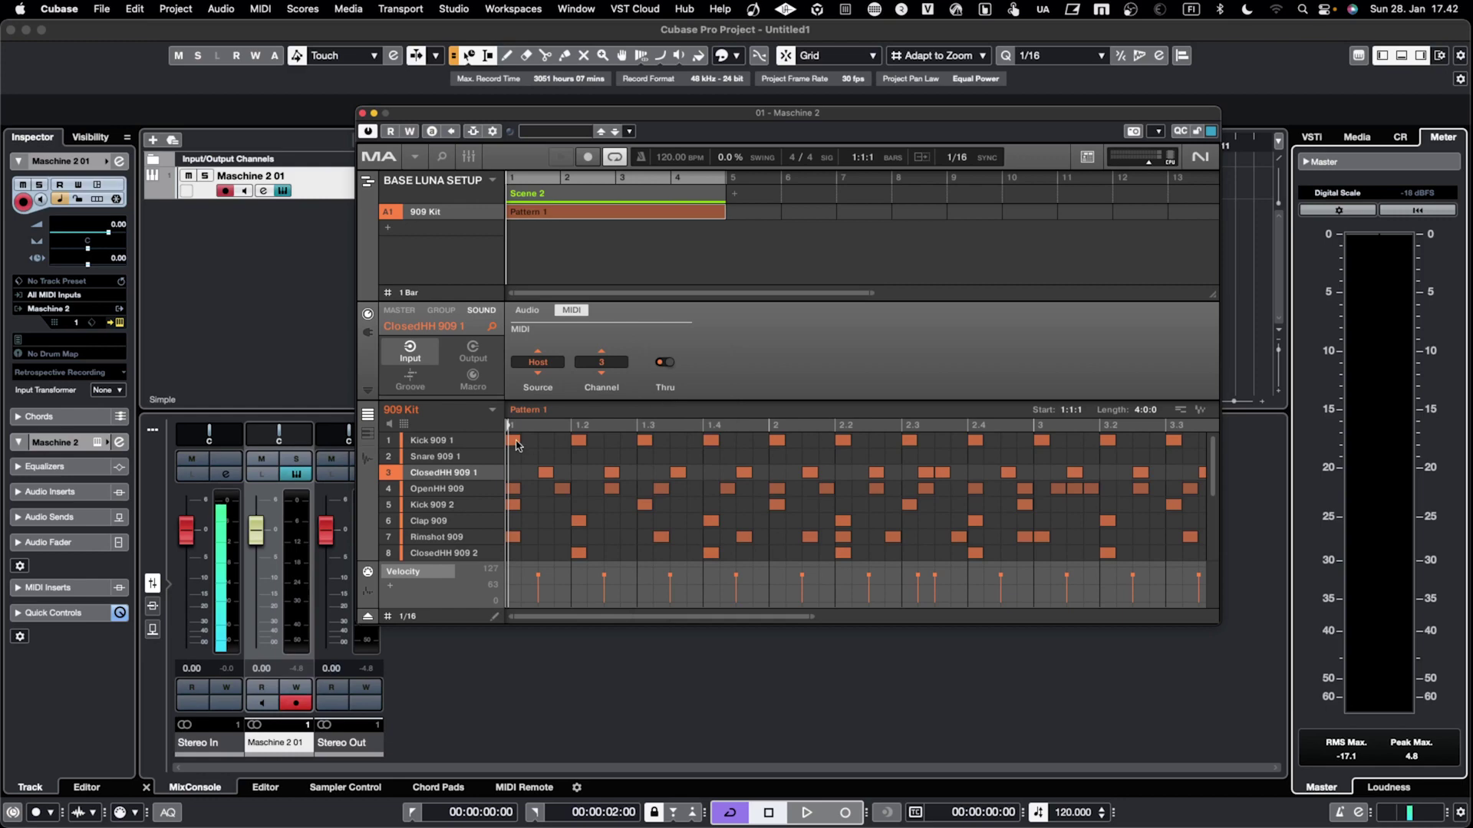
Step: Set the MIDI input of OpenHH 909 to source Host and channel 4
click(435, 487)
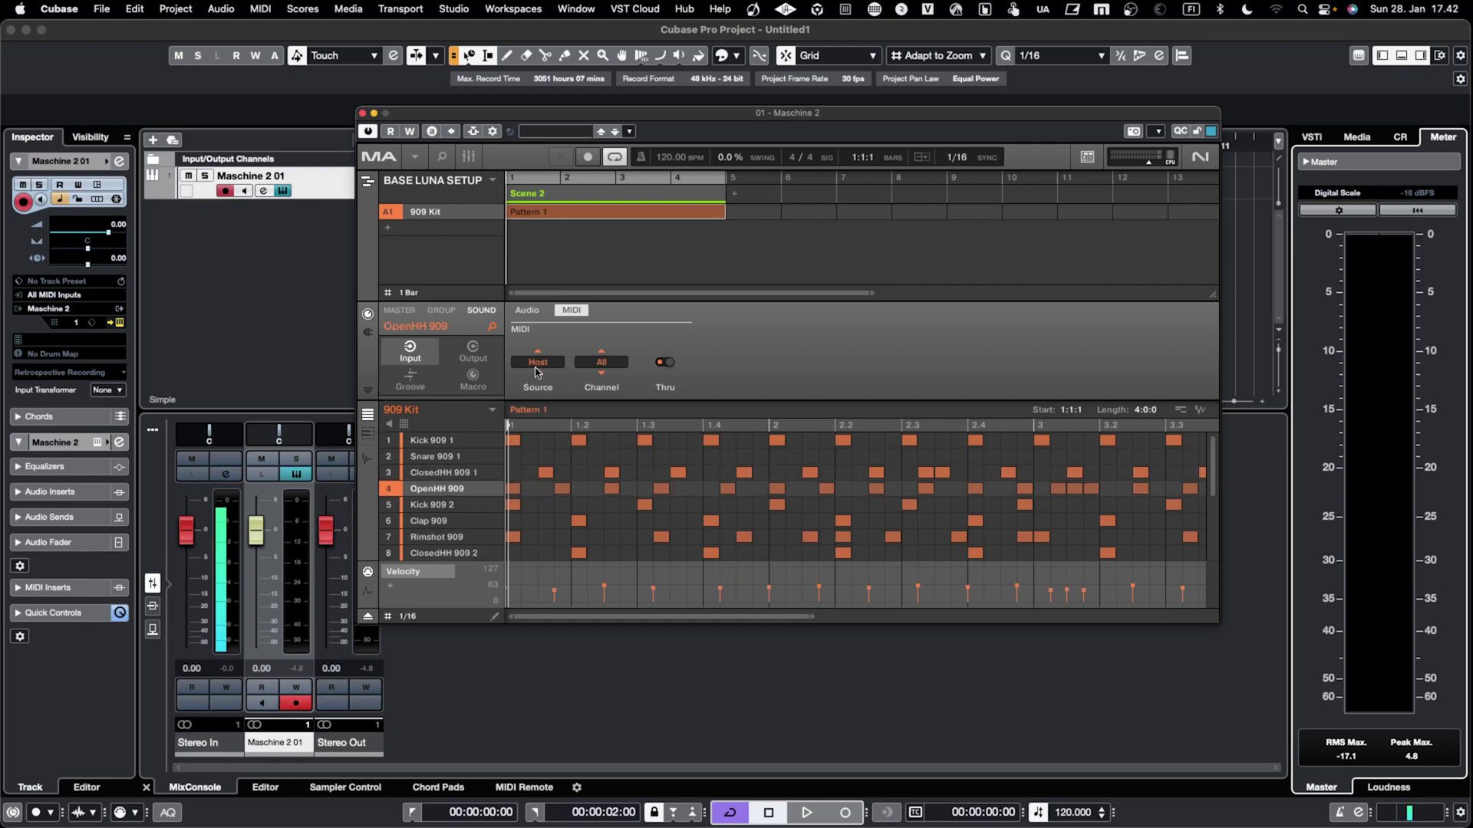
click(601, 362)
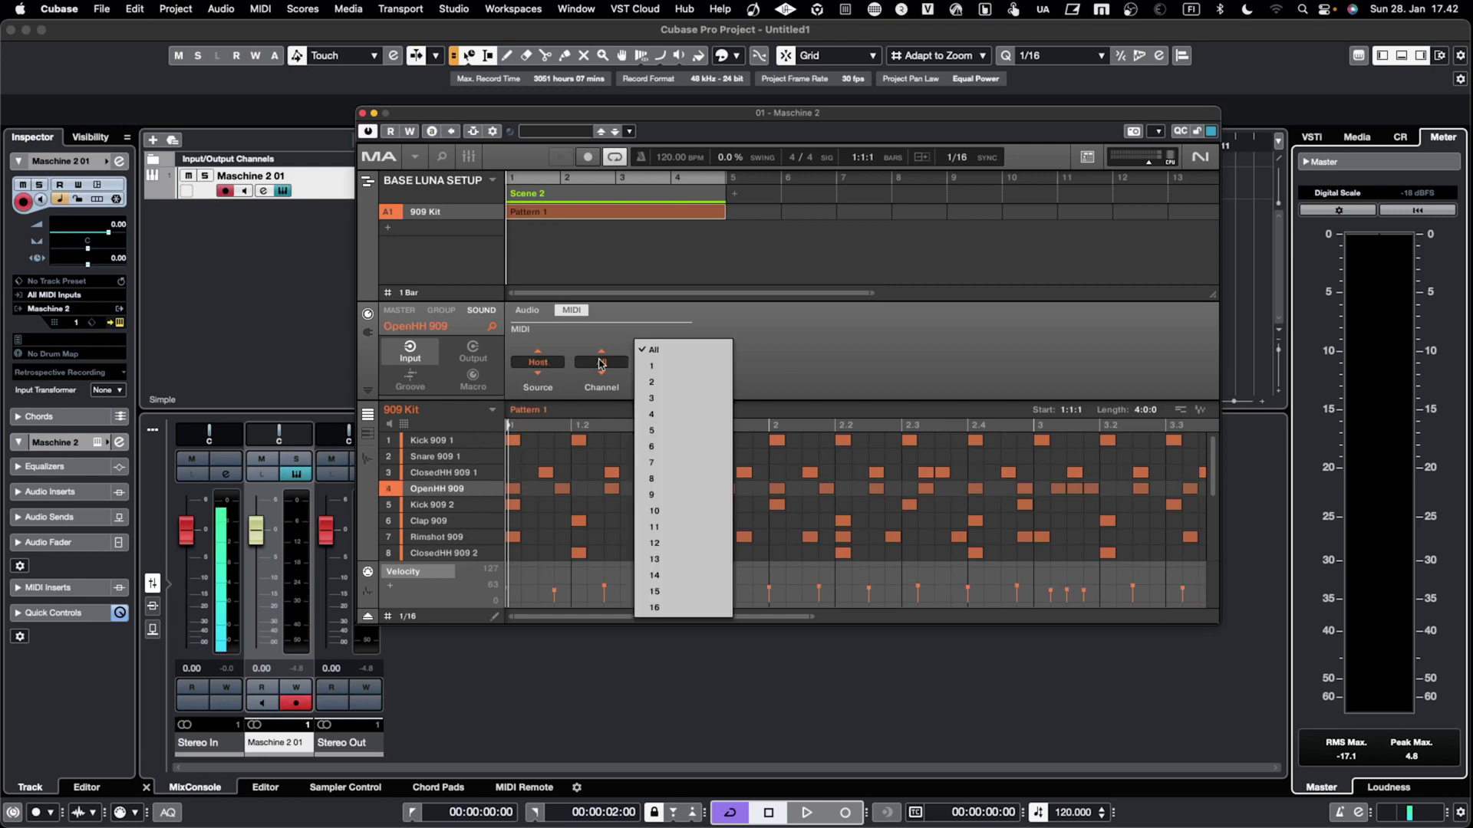
click(651, 417)
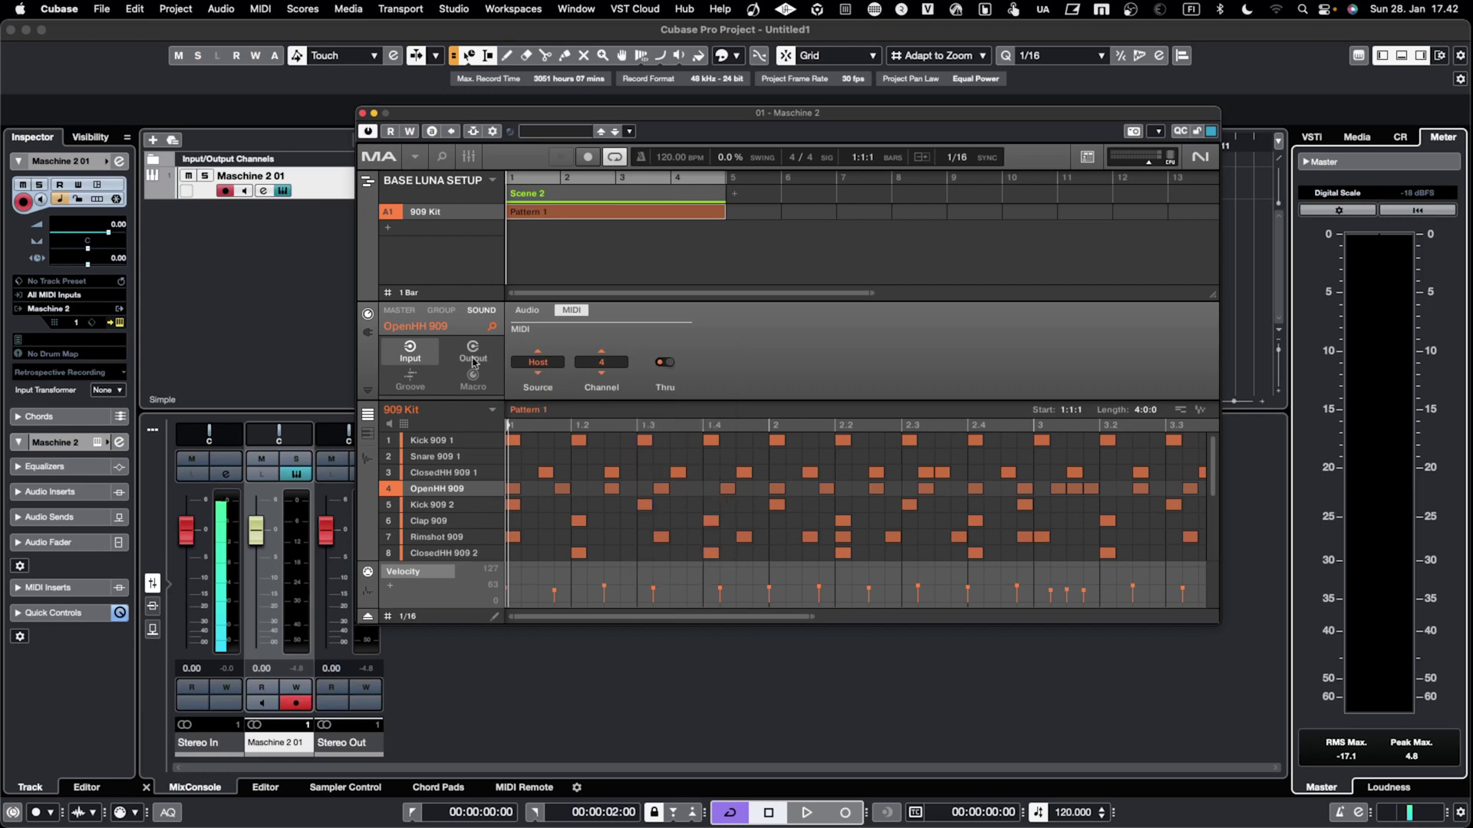
mouse_move(433, 480)
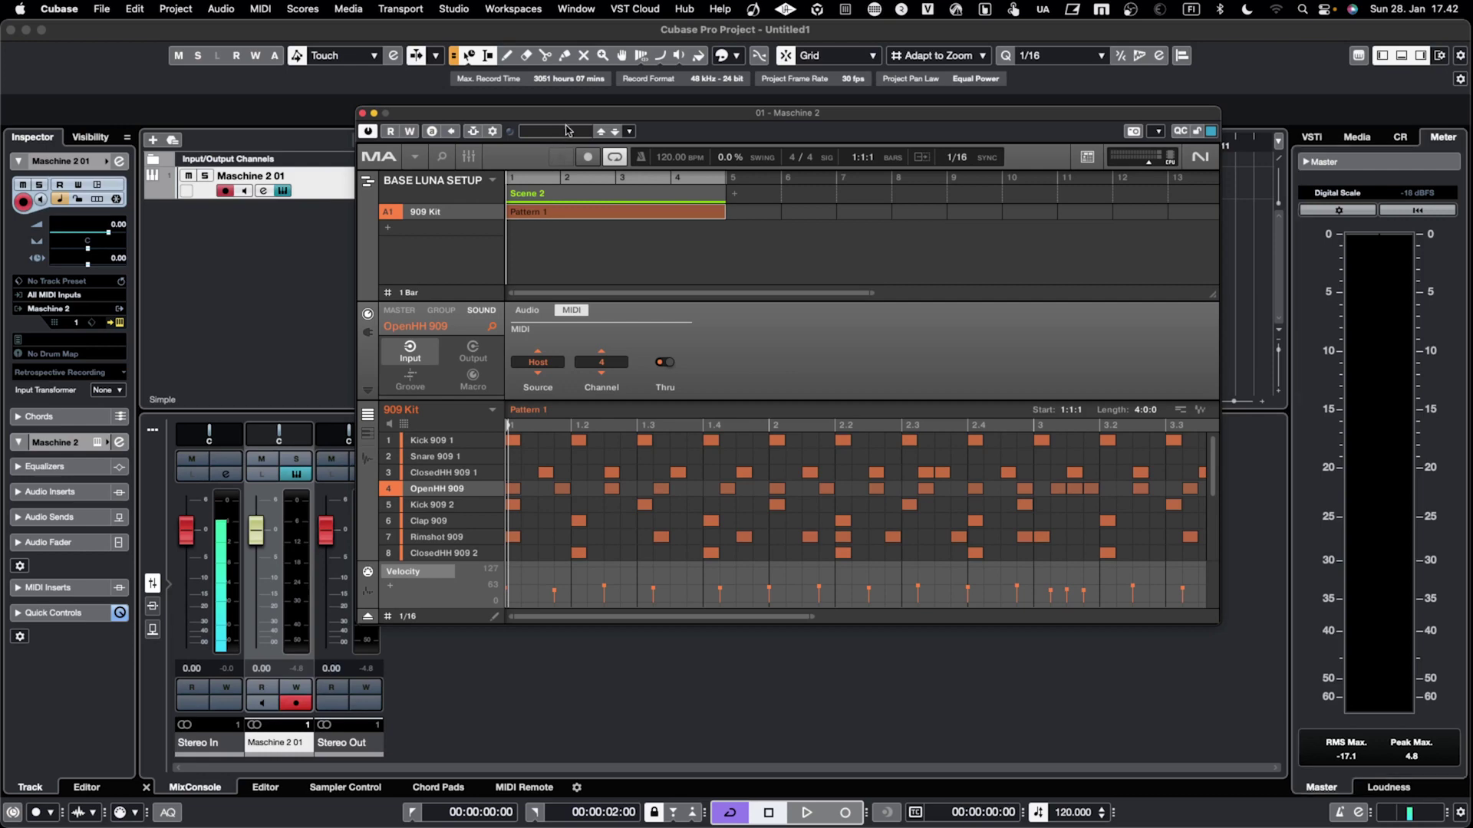
Step: Switch Maschine from the song arrangement to the scene and pattern overview, and close its plug-in window
drag(570, 115, 584, 141)
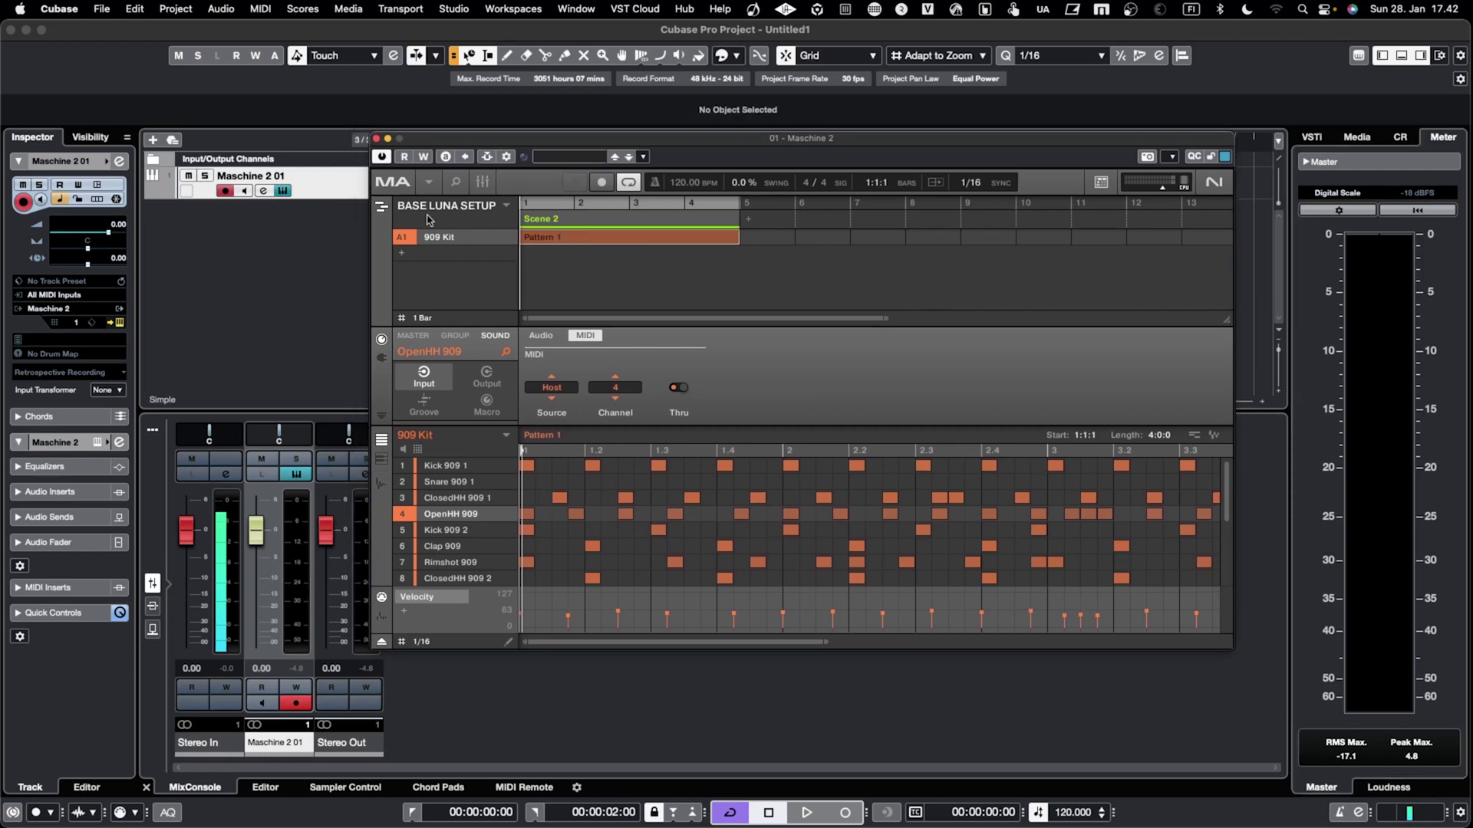
click(381, 207)
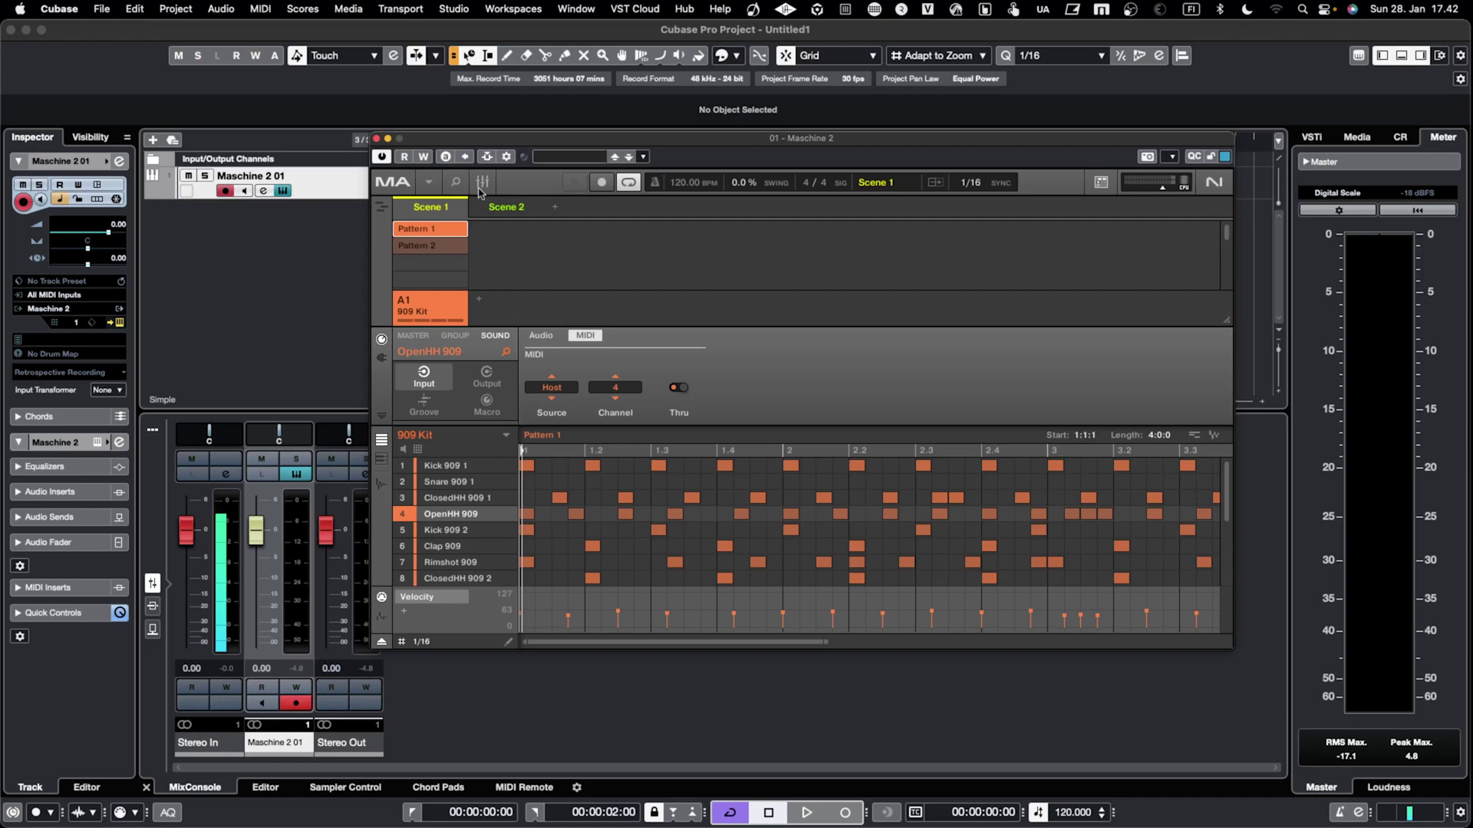
drag(484, 146, 477, 183)
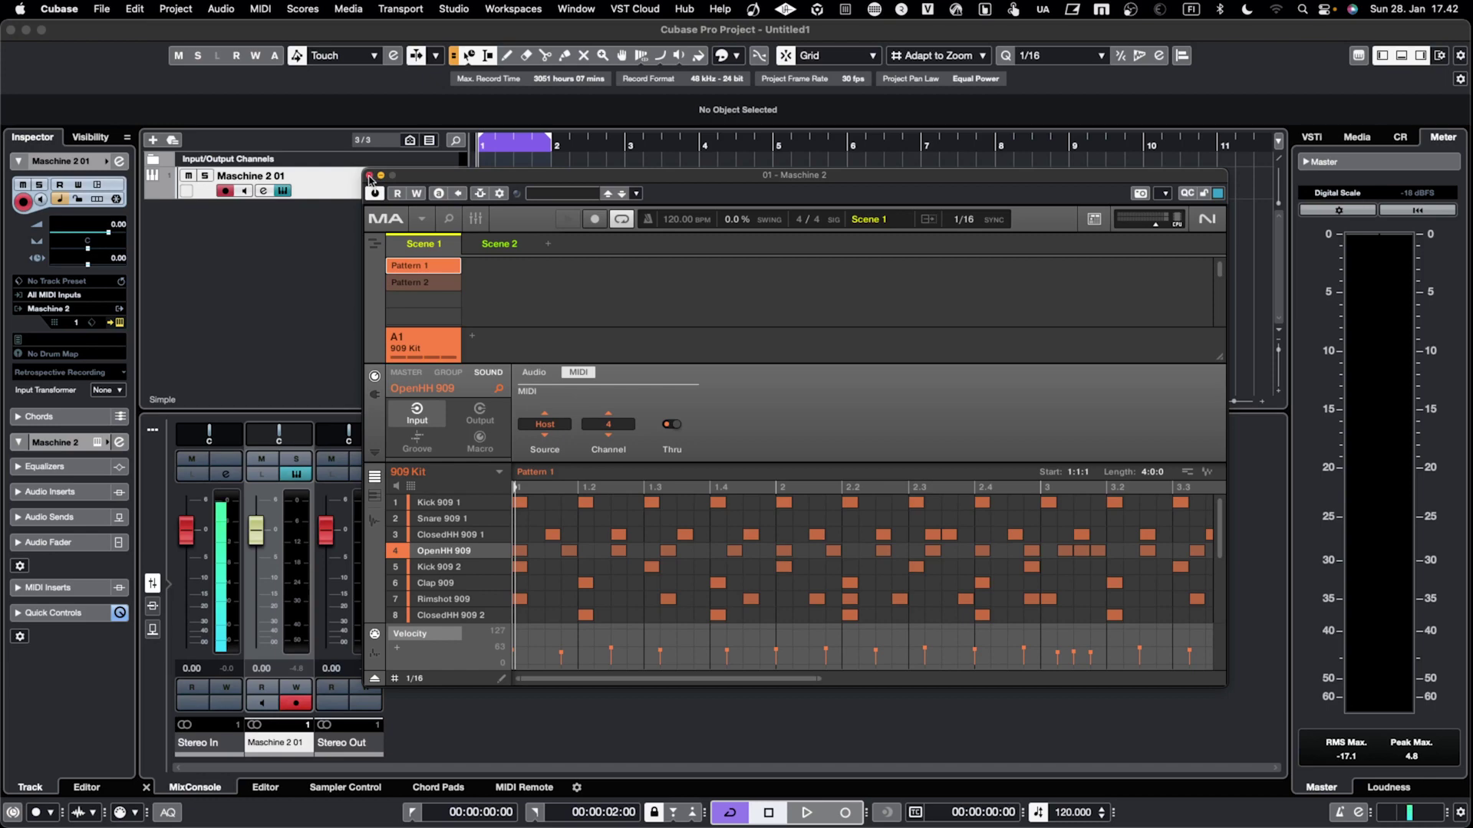
click(369, 176)
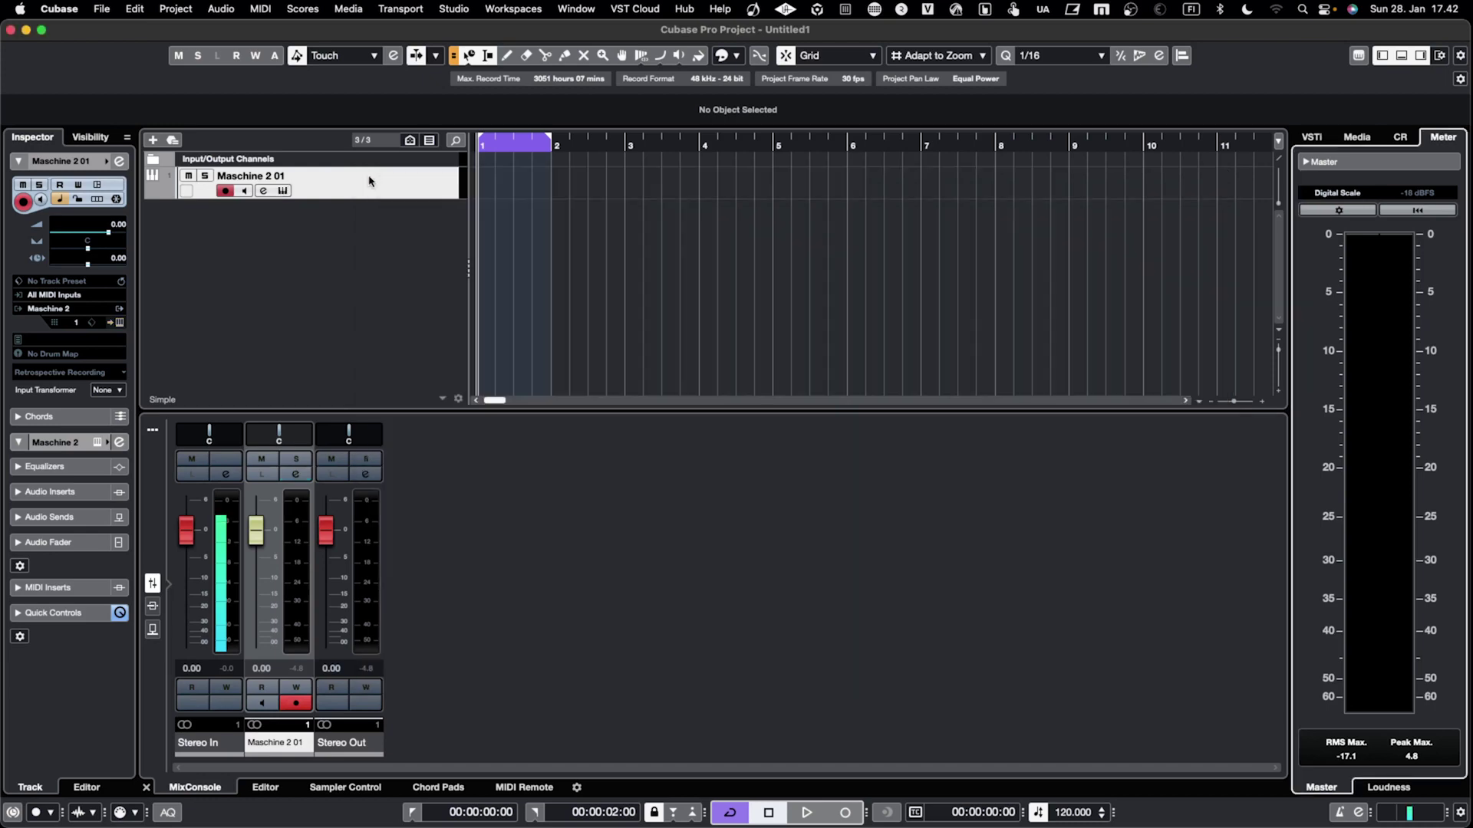
Step: Enlarge the Maschine 2 01 track's height and activate its additional stereo outputs Maschine Out 2 and Maschine Out 3
drag(172, 198, 174, 241)
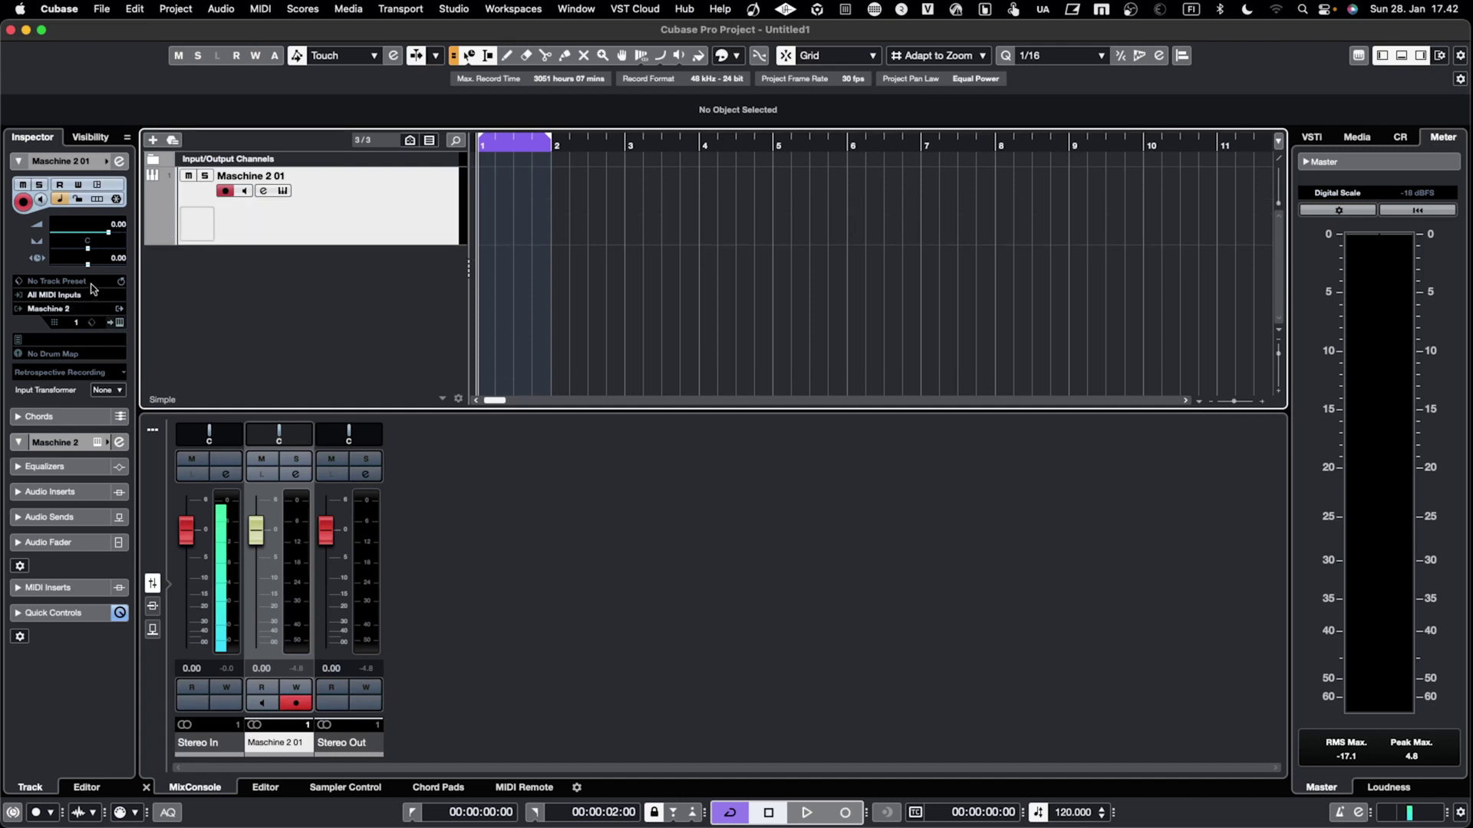
click(120, 311)
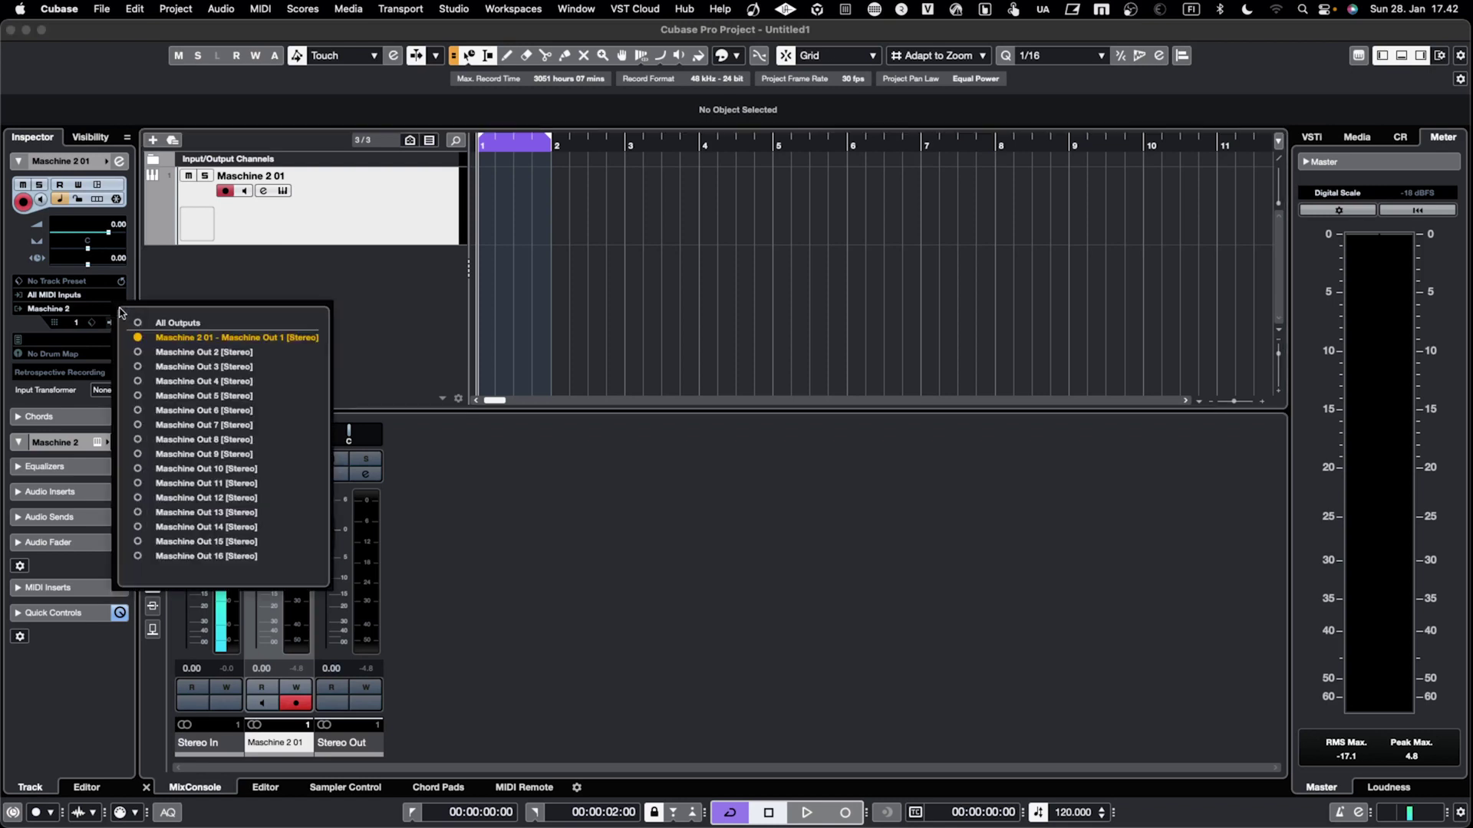
click(139, 353)
click(138, 368)
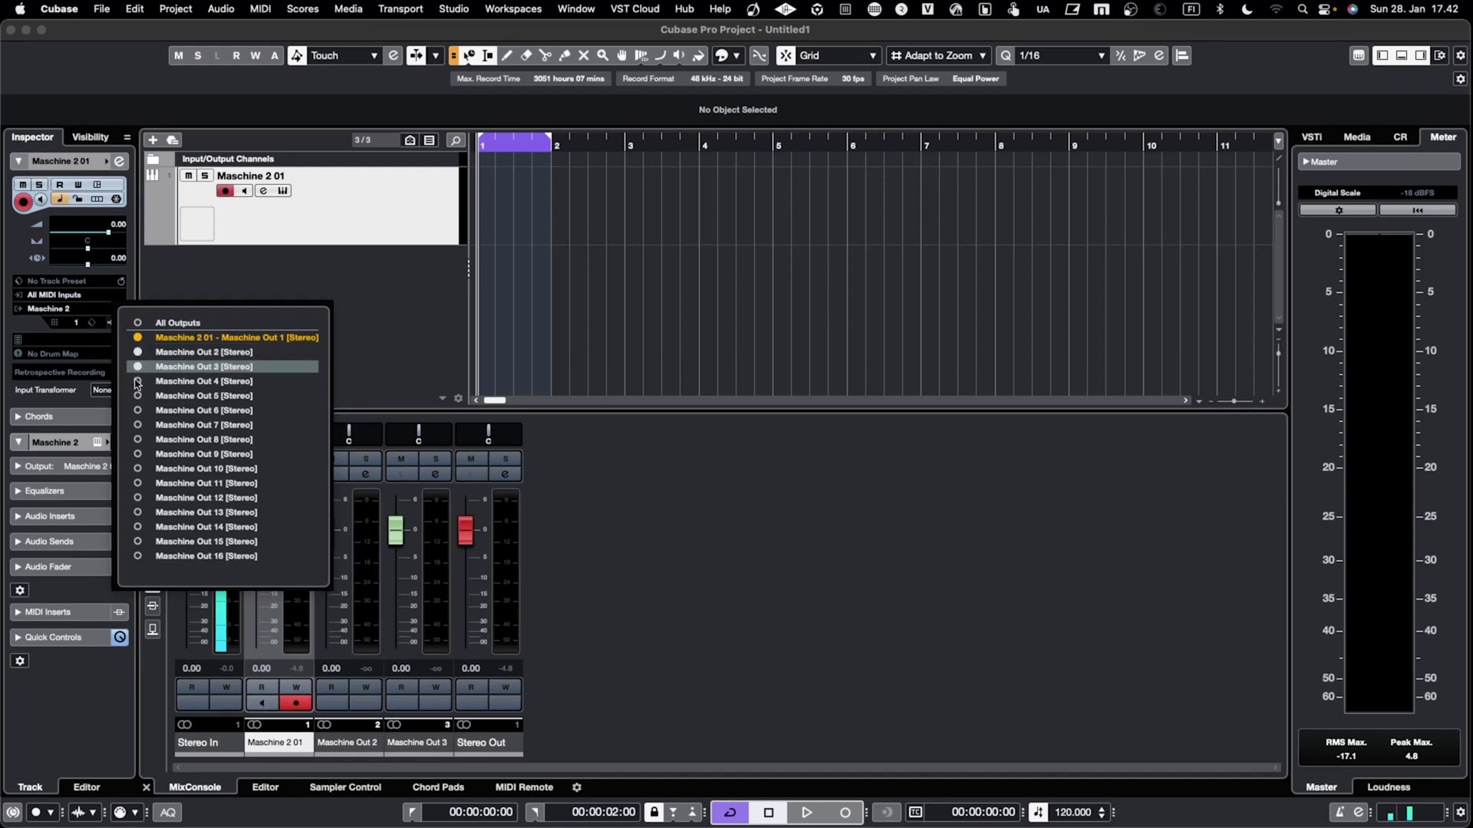
click(137, 382)
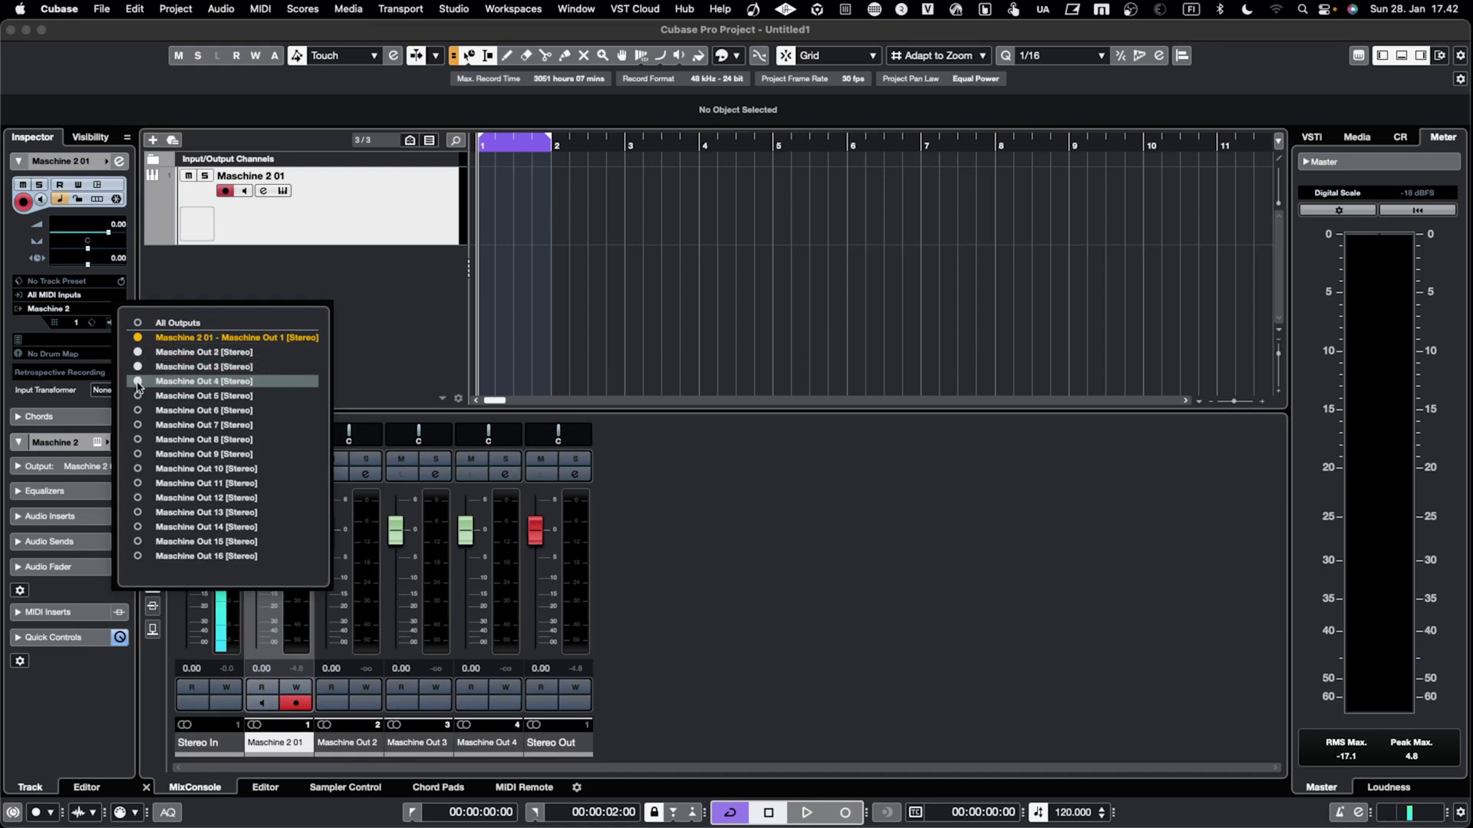
click(138, 383)
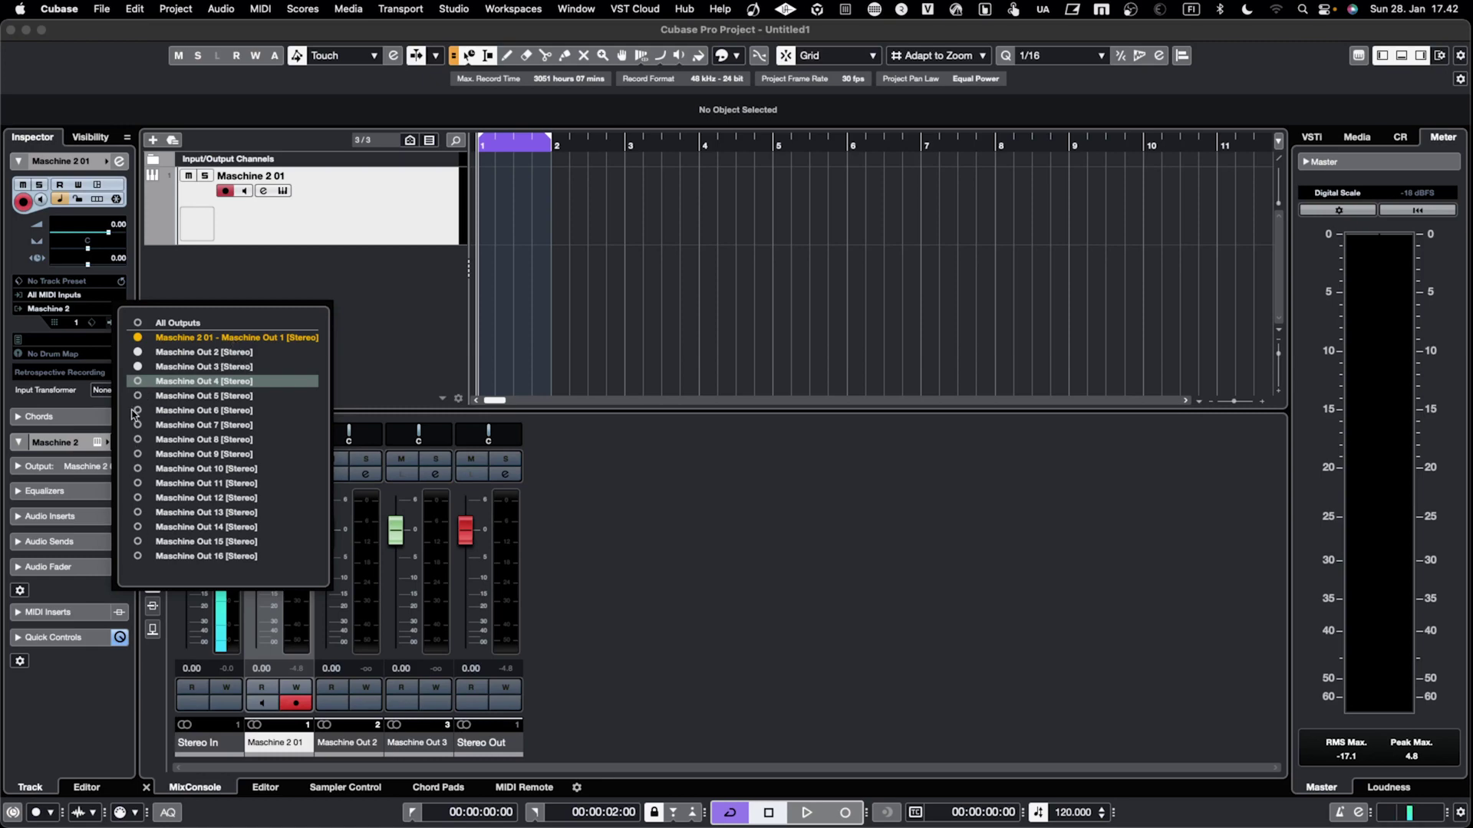
click(282, 287)
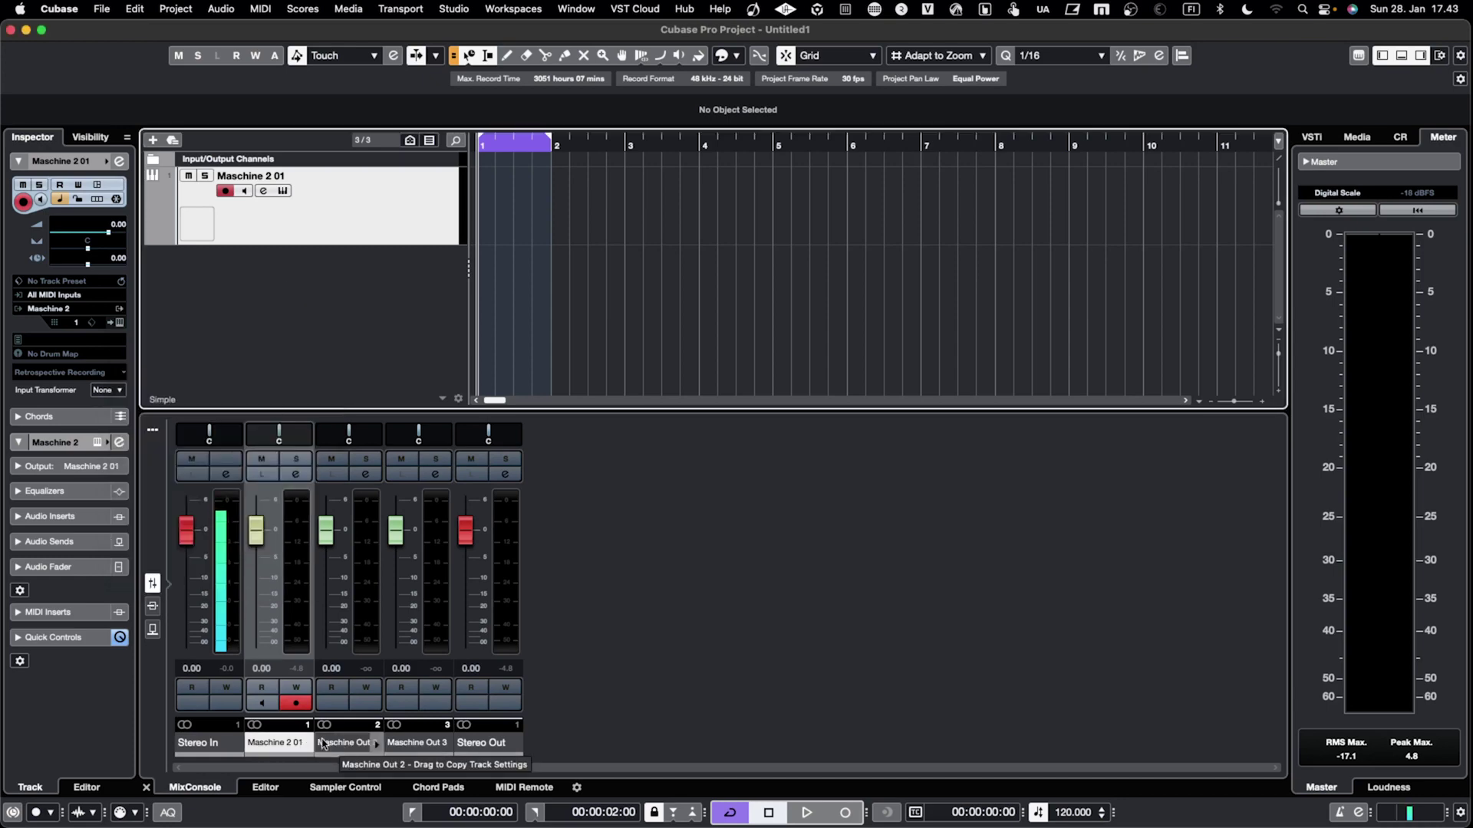
Step: Rename the mixer channels Maschine 2 01, Maschine Out 2 and Maschine Out 3 as KICK, SNARE and CLOSED HH
double_click(271, 746)
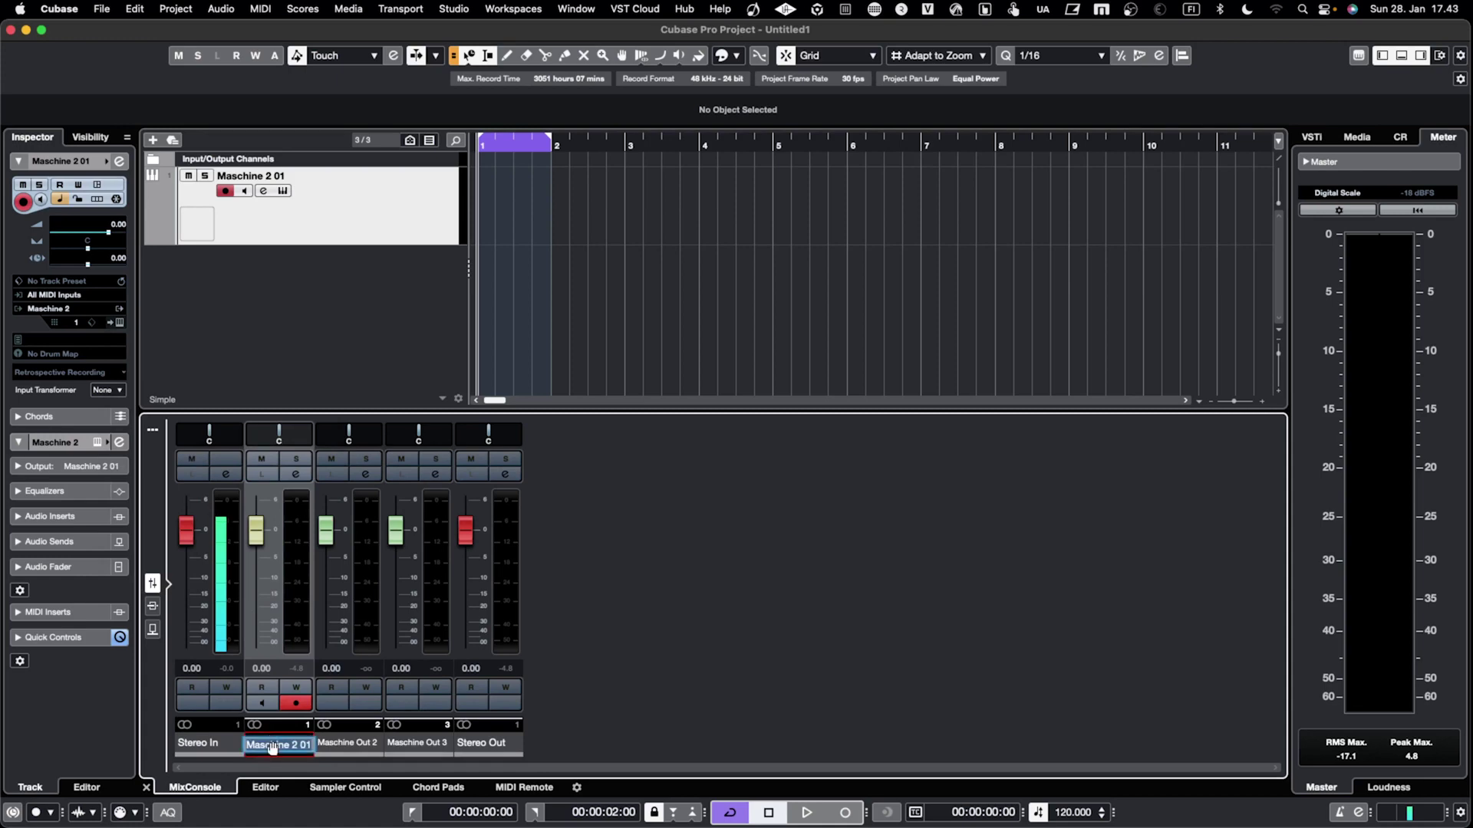
text(KICK)
key(Return)
double_click(349, 744)
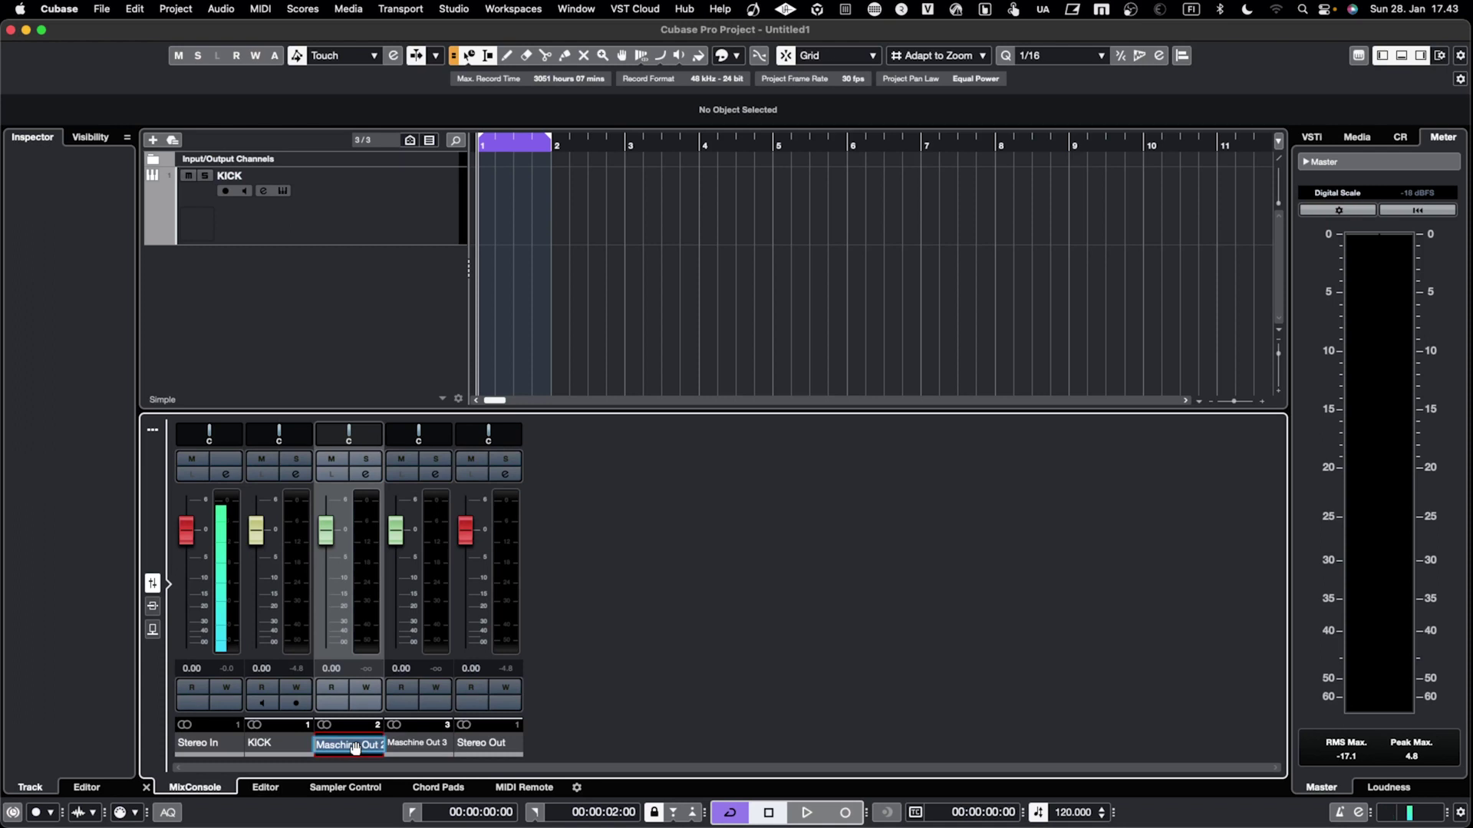
text(S)
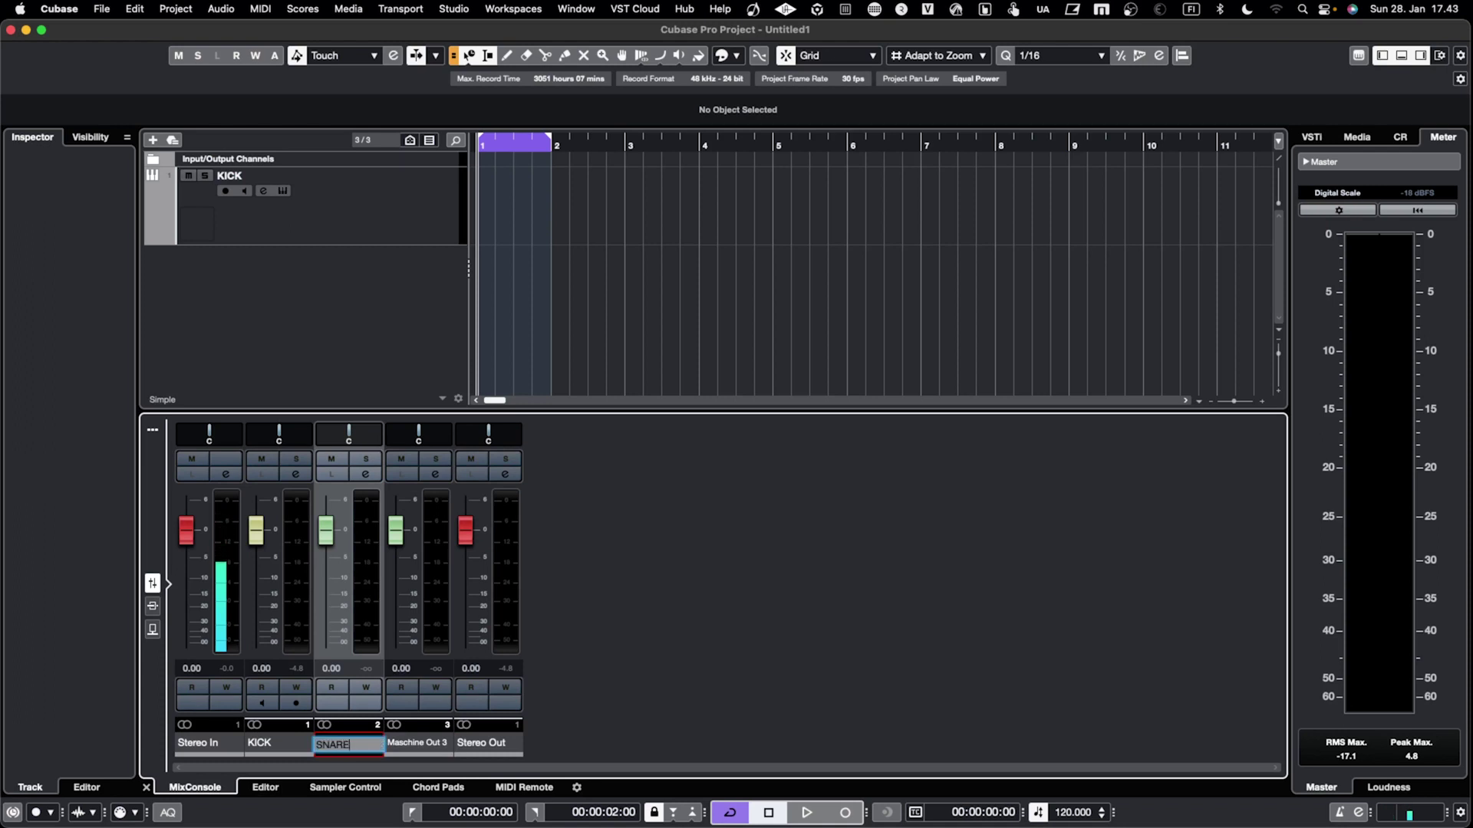
text(NARE)
key(Return)
double_click(409, 744)
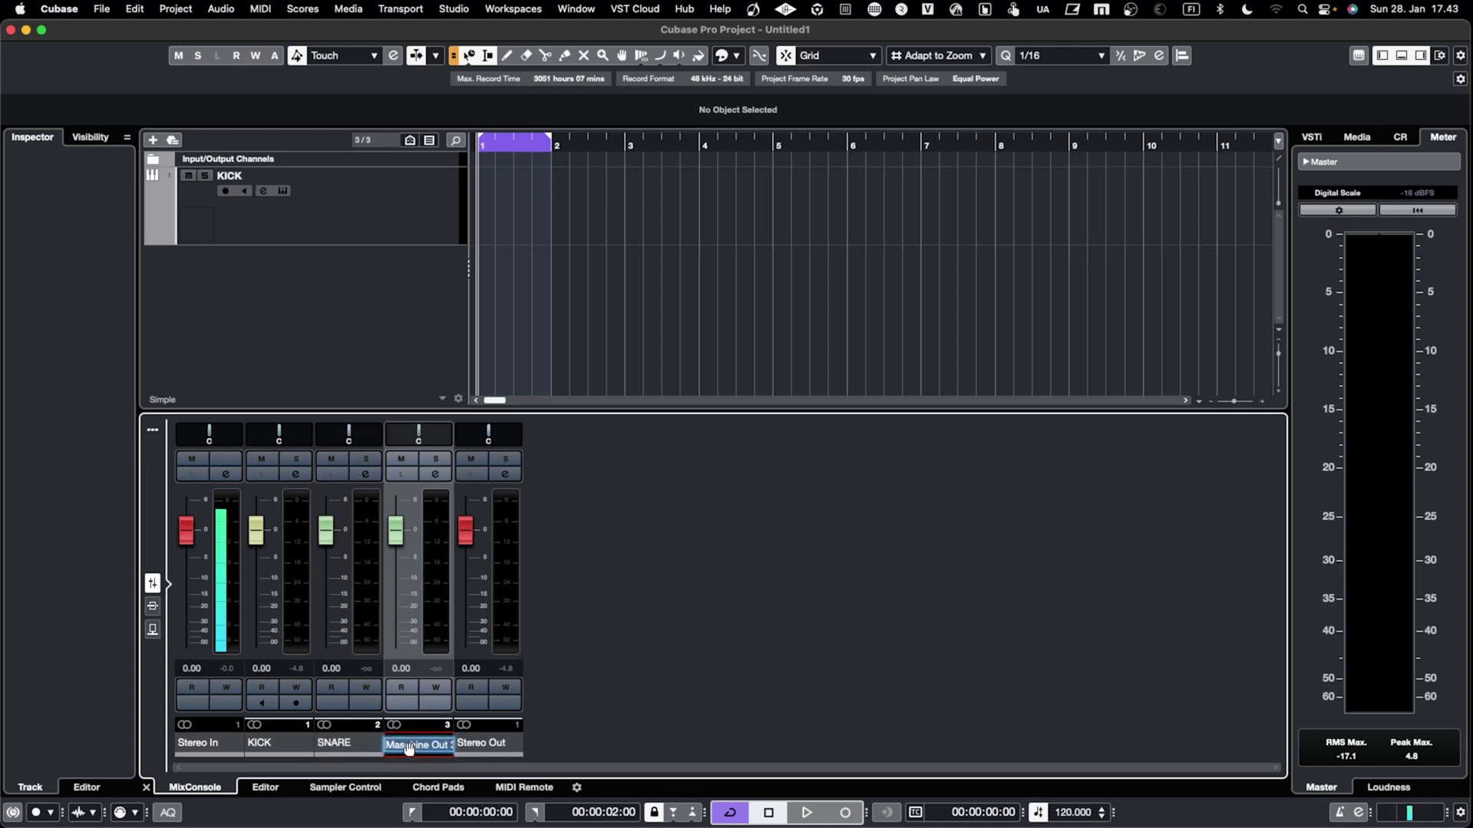
text(CLOSE)
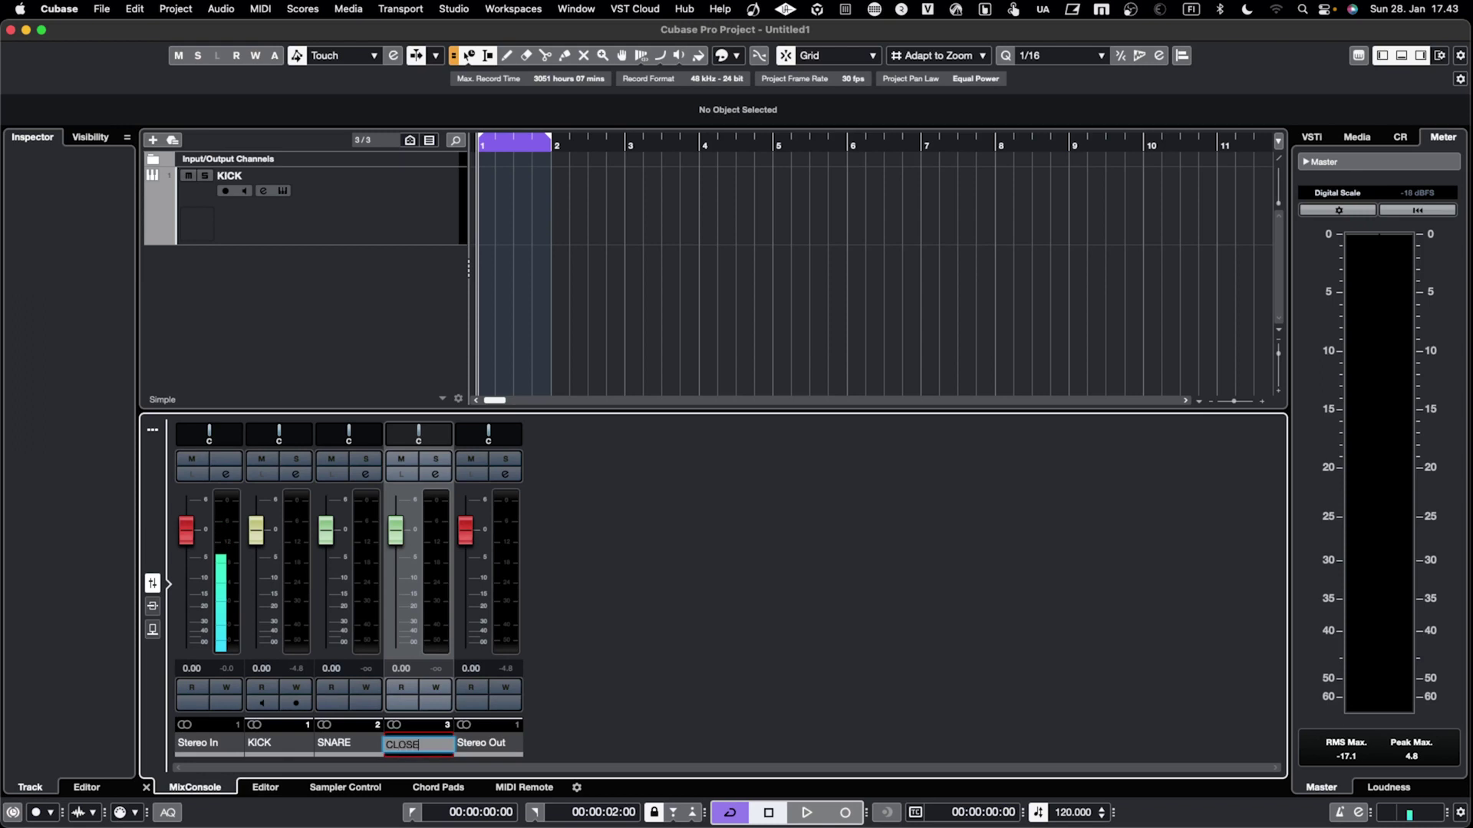
text(D HH)
key(Return)
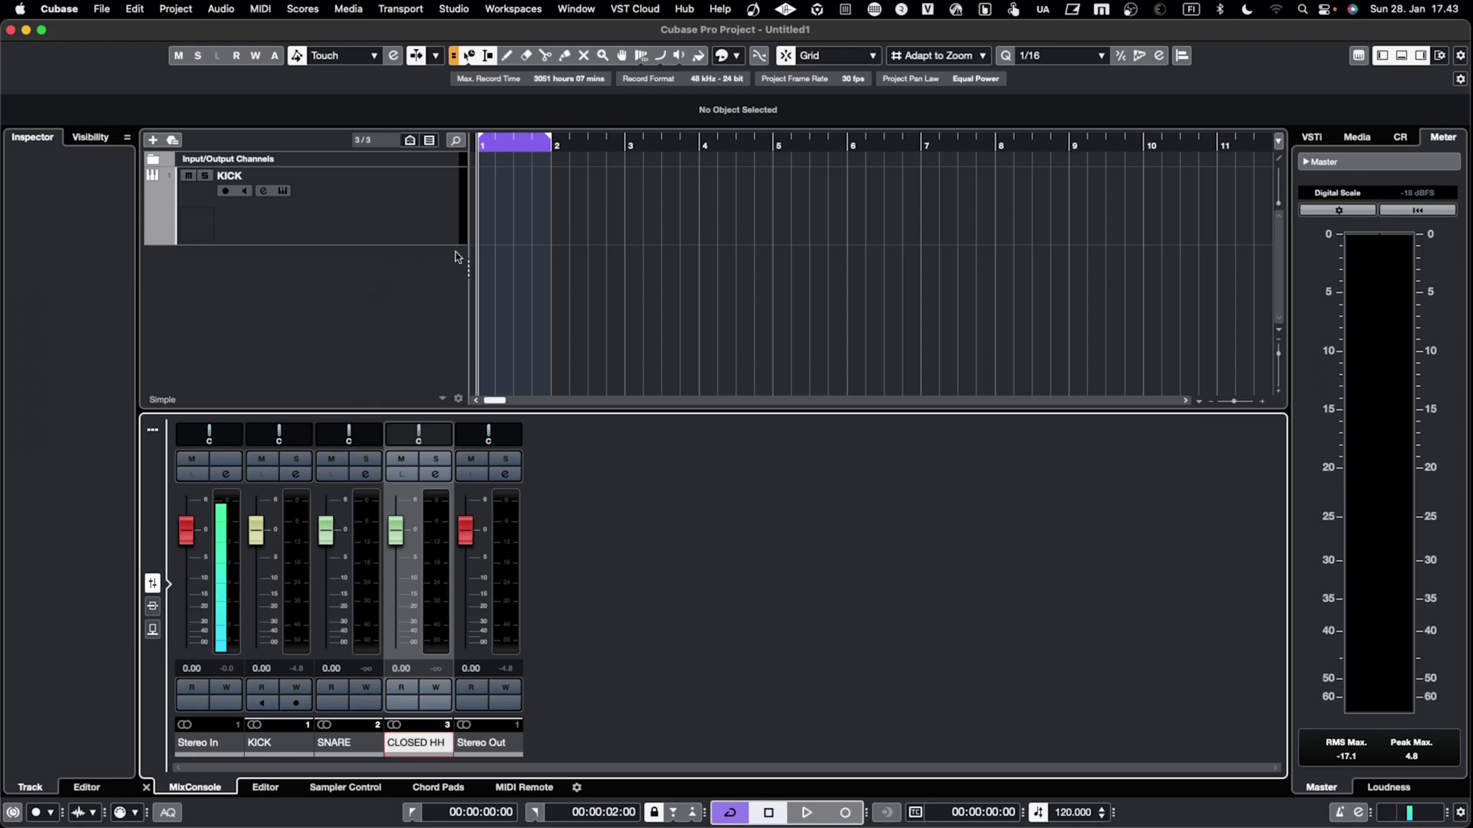
Step: Check playback through the separate mixer channels and select Pattern 2 for Scene 1 in the KICK track's Maschine instrument
key(space)
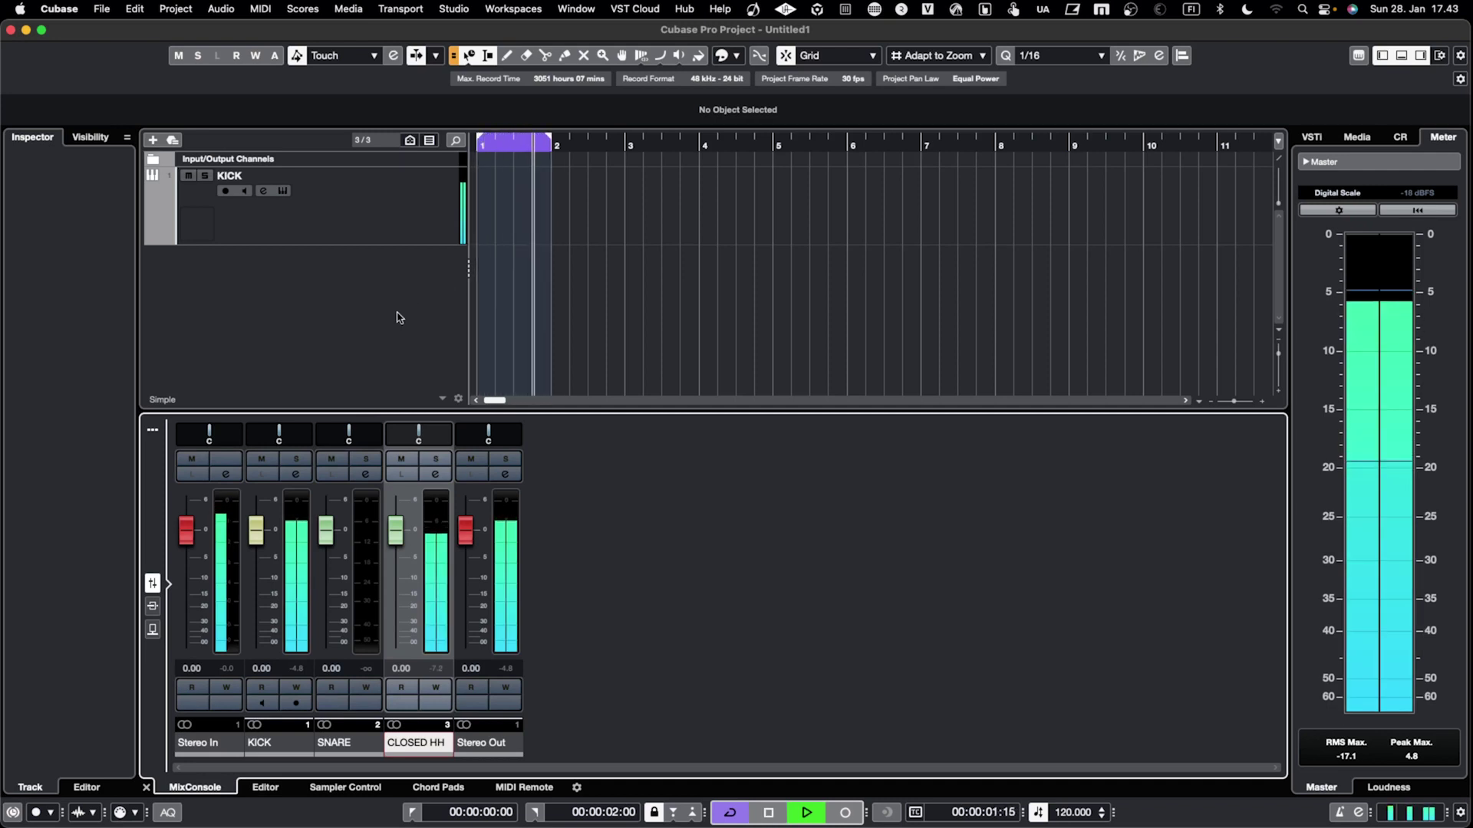
key(space)
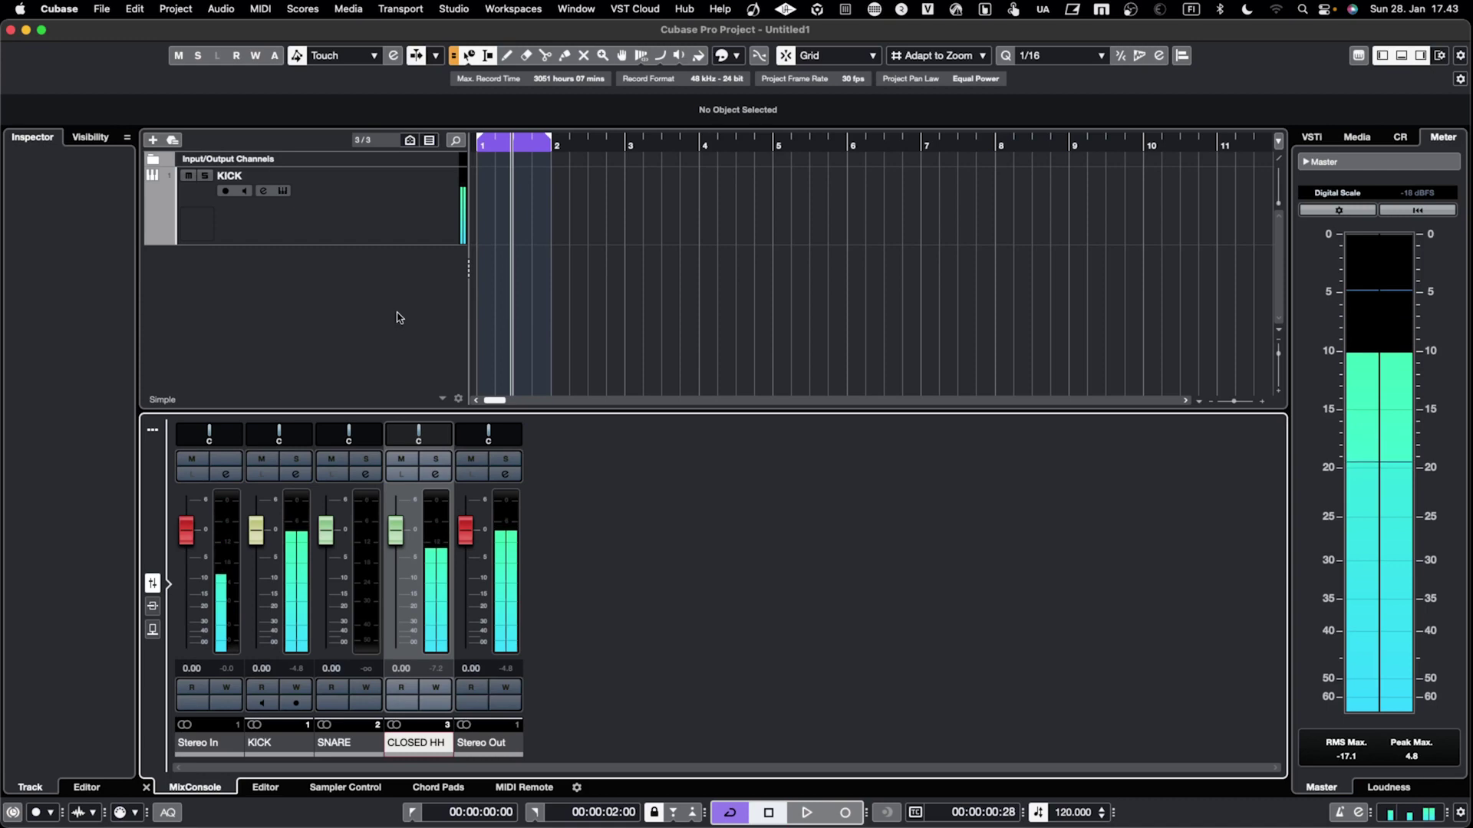
click(273, 729)
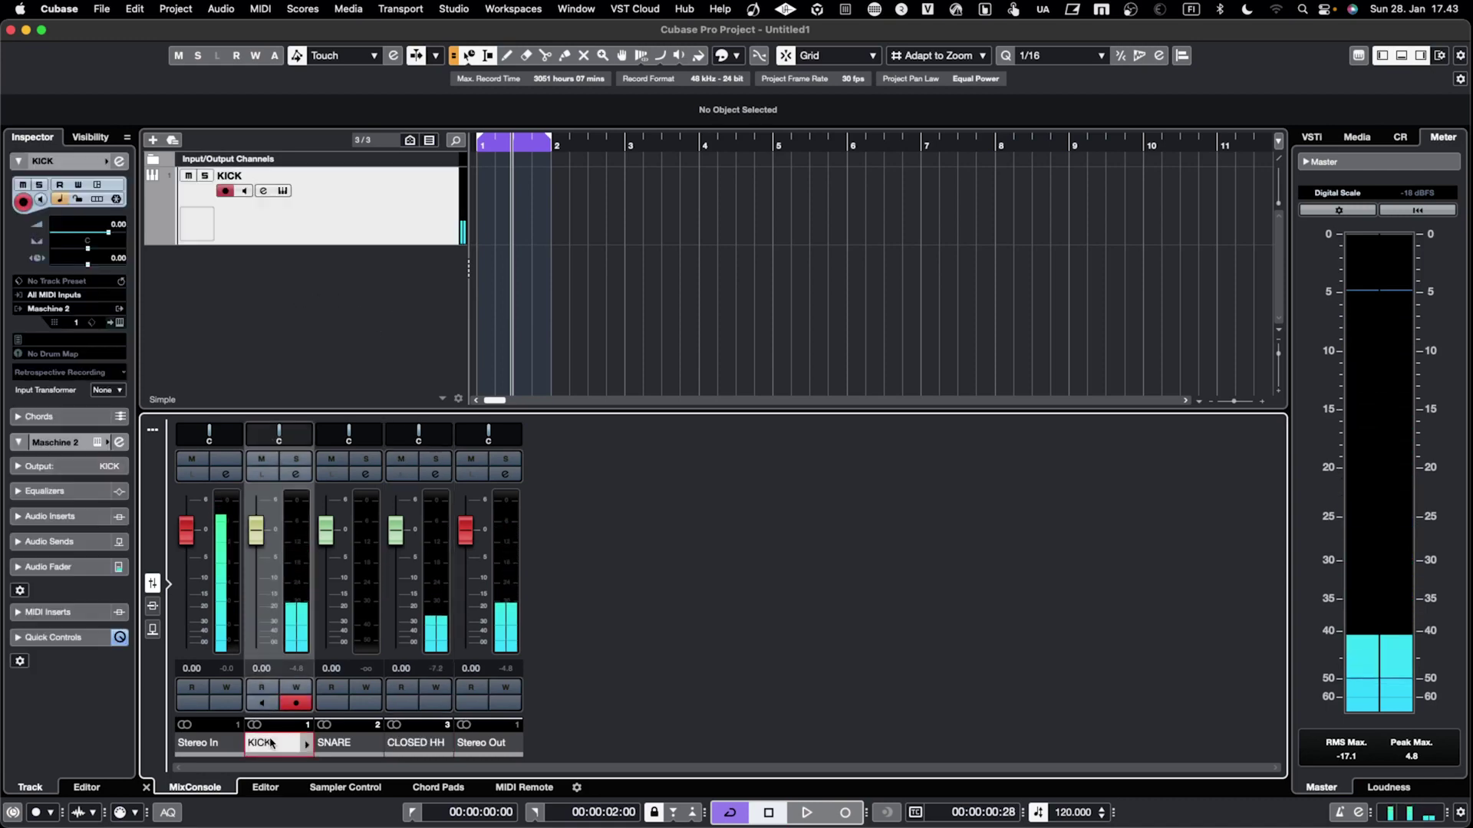
click(283, 192)
click(431, 283)
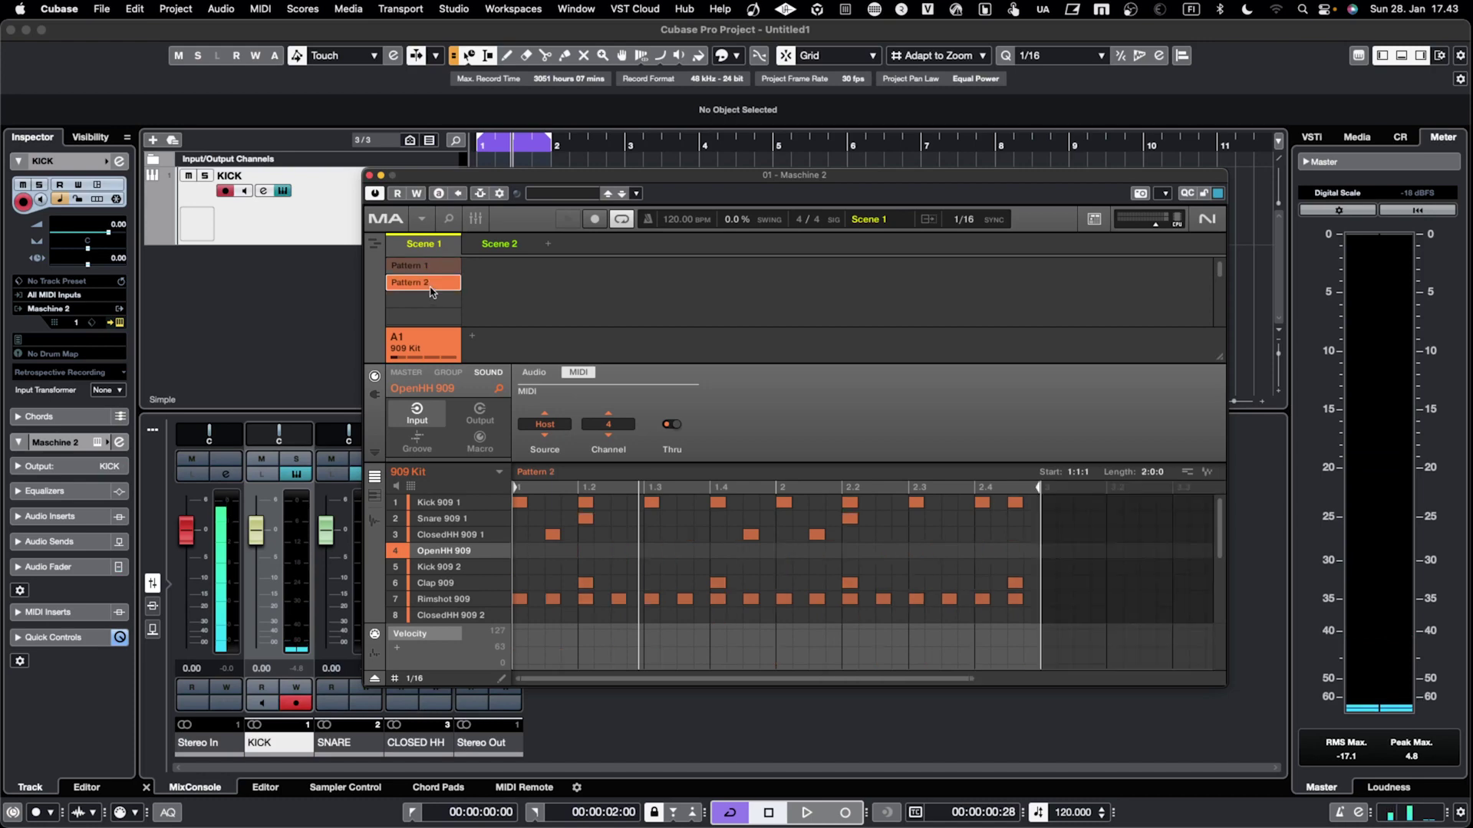
Step: Play Pattern 2 and add a Snare 909 1 hit one sixteenth after beat 1.3
key(space)
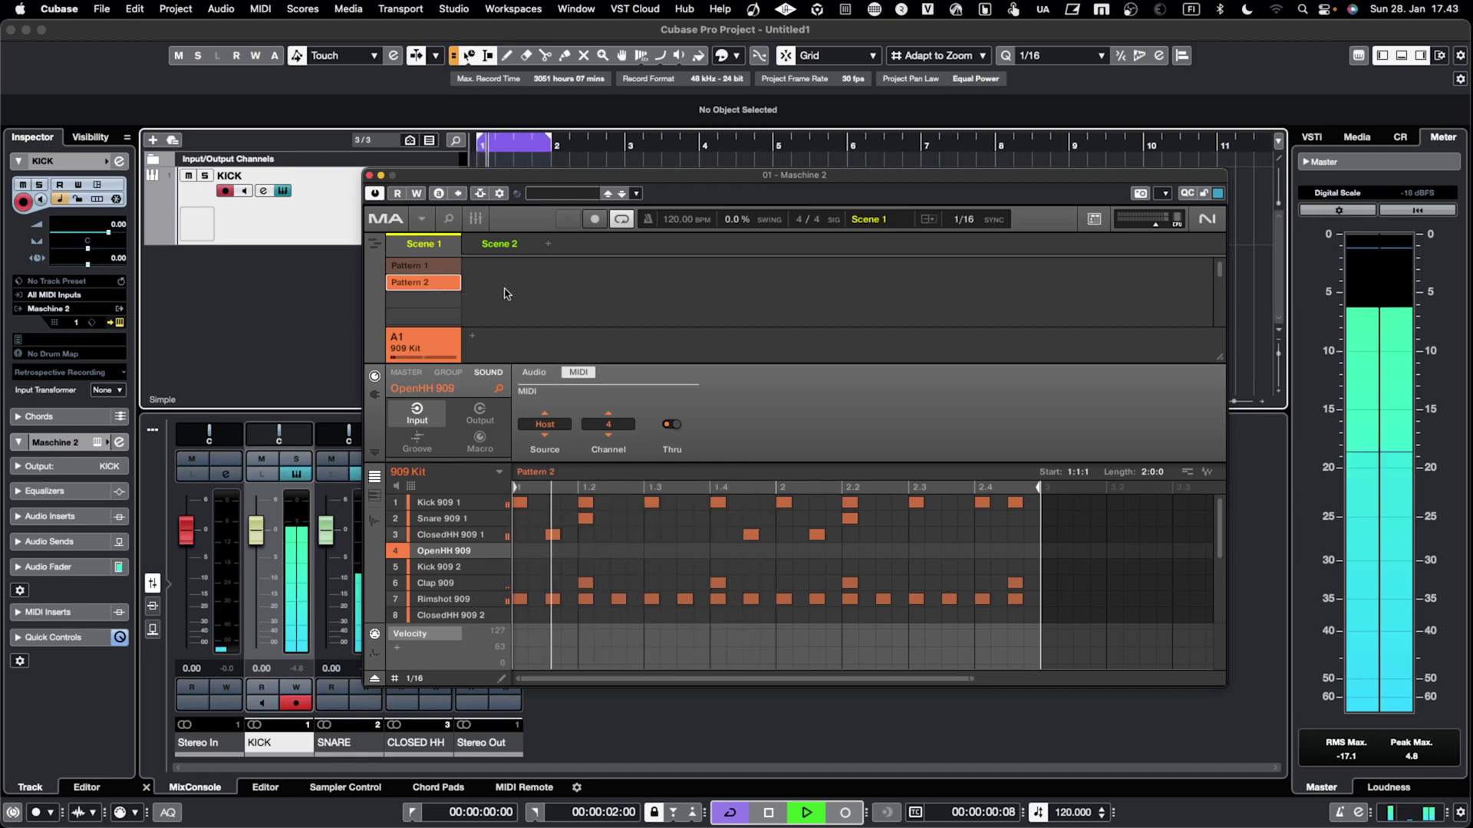
click(668, 518)
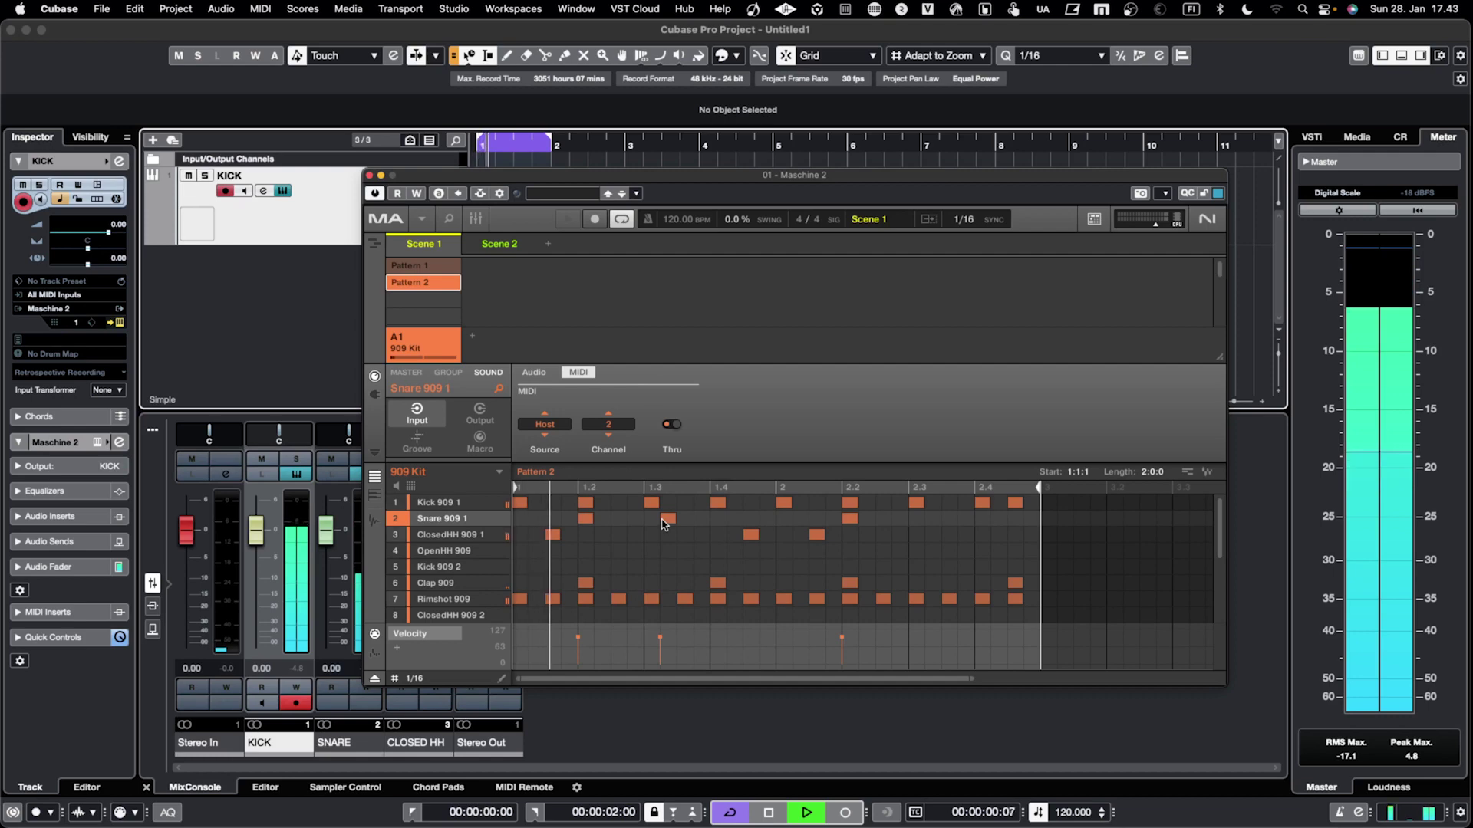
key(space)
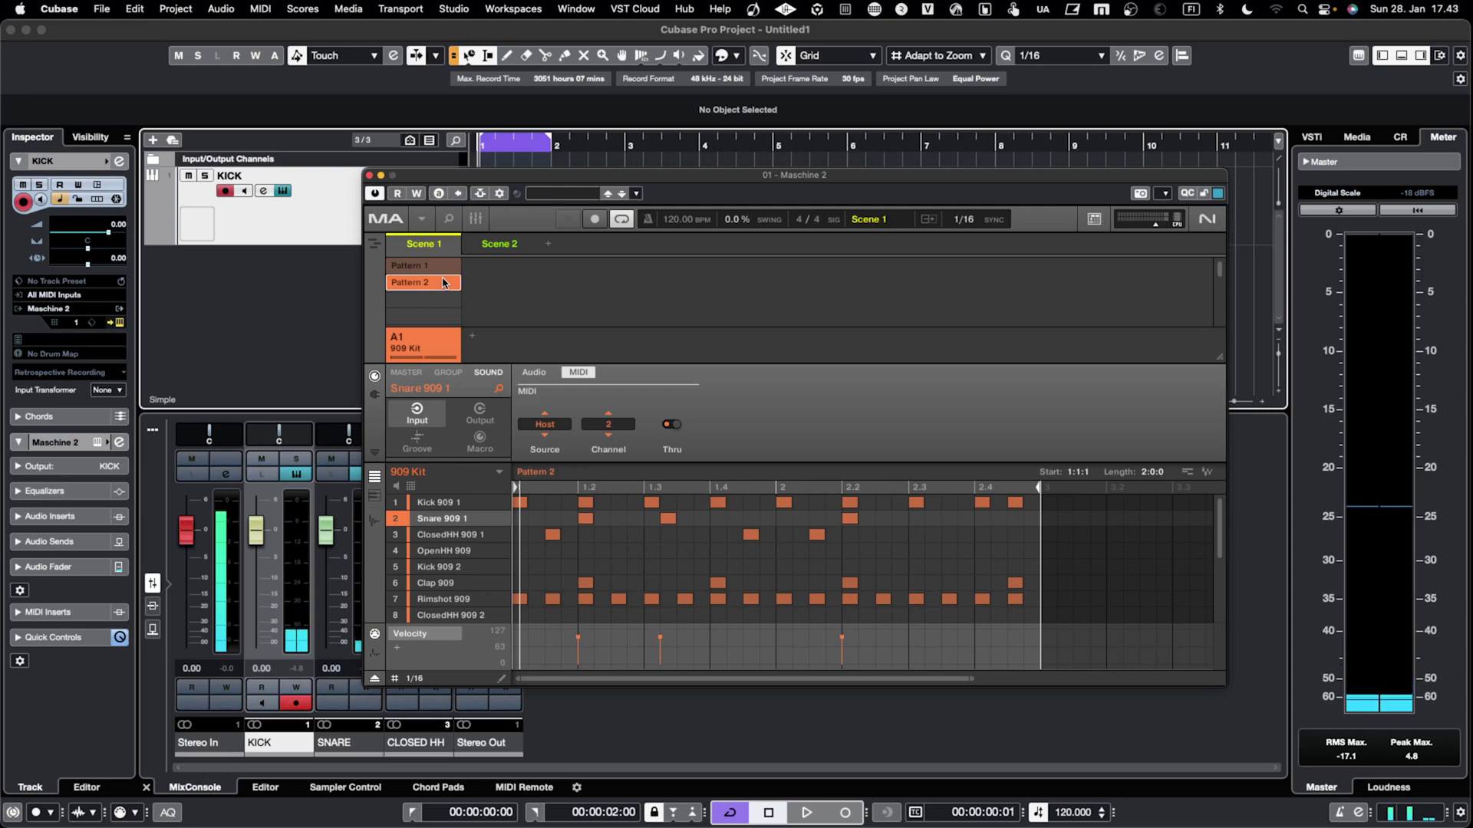
Step: Deactivate Pattern 2 in Scene 1, close the Maschine window and check the project's playback
click(443, 283)
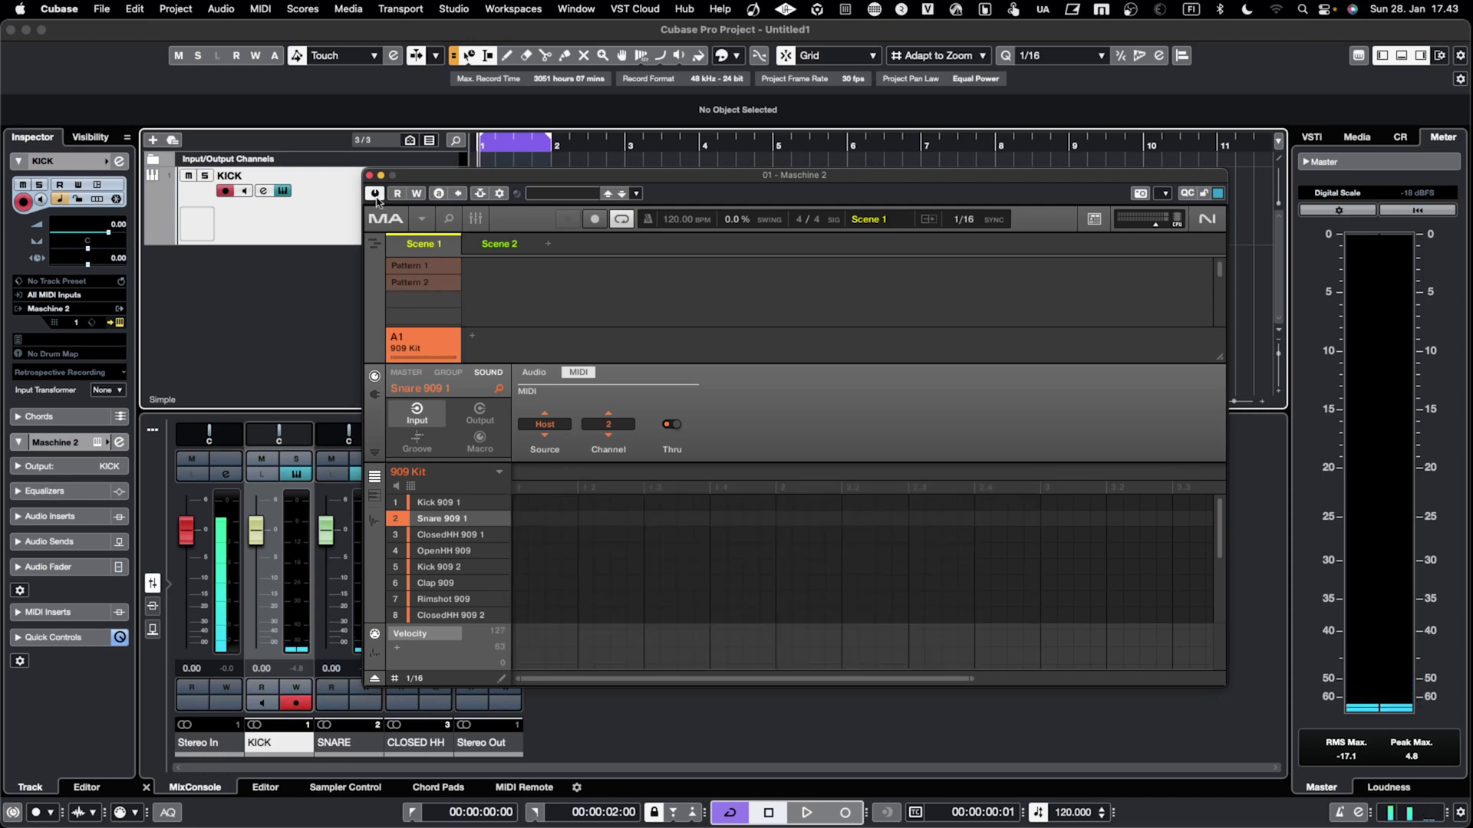
click(369, 176)
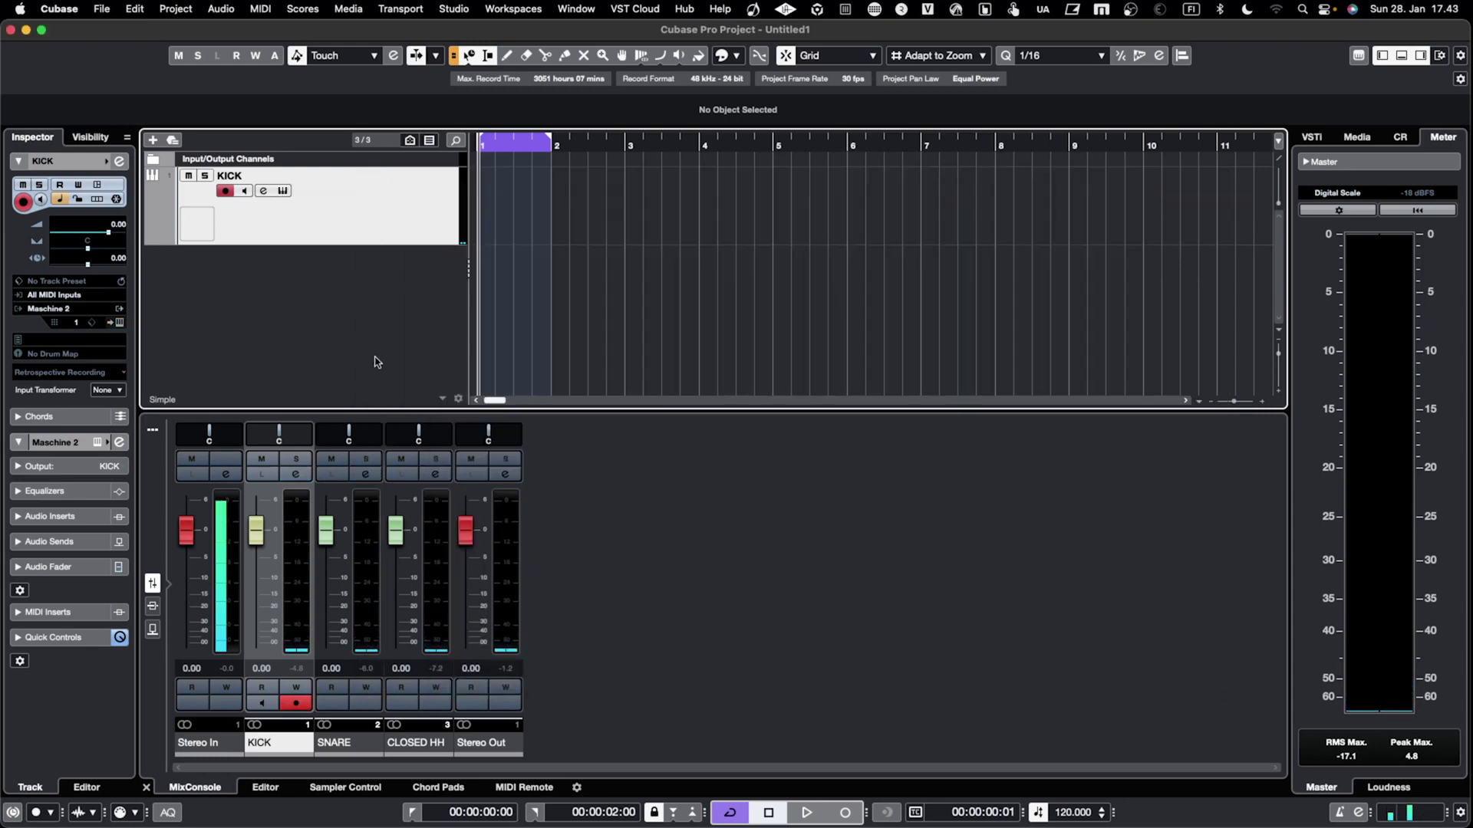
key(space)
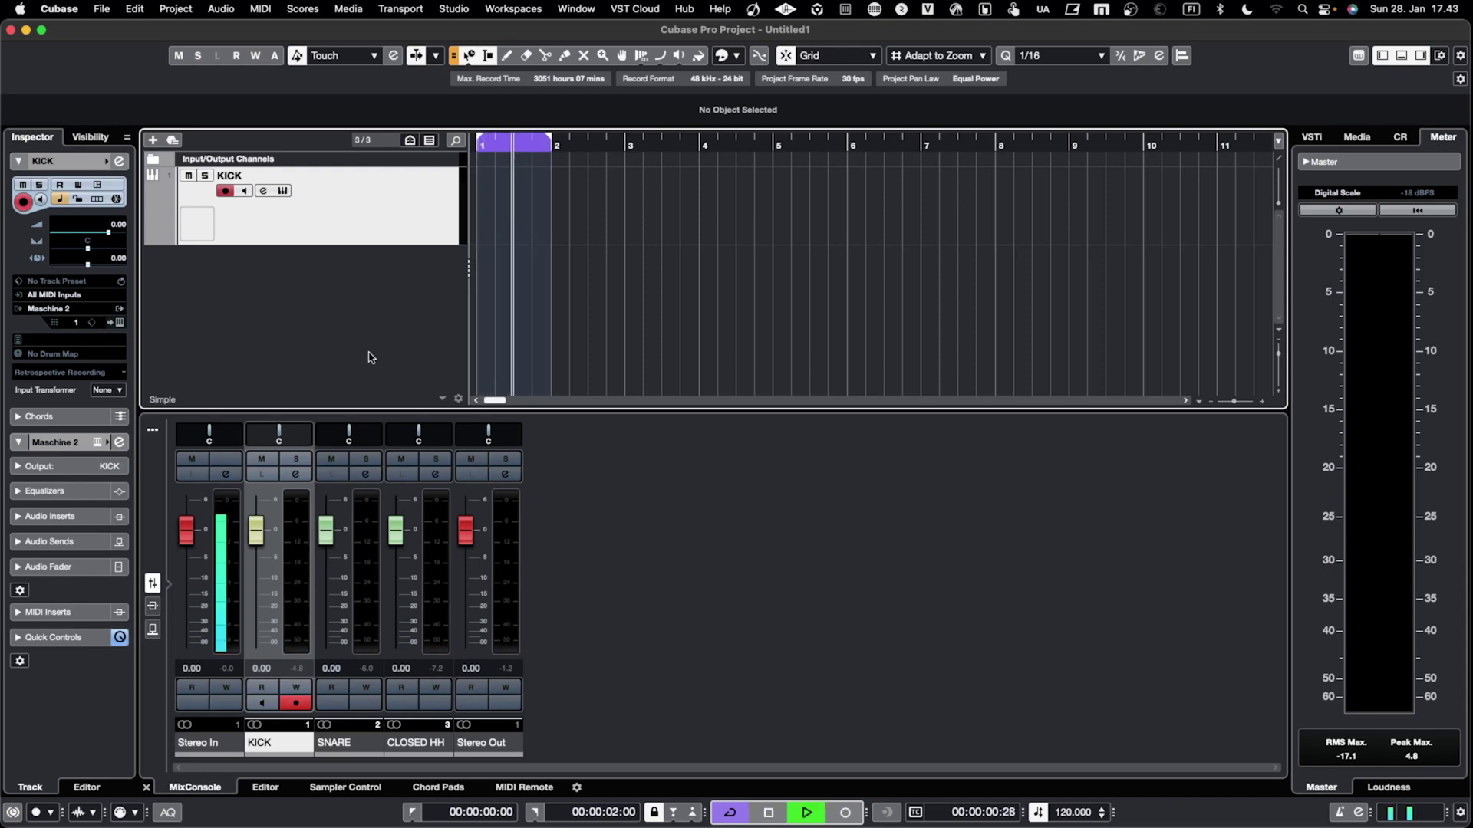
key(space)
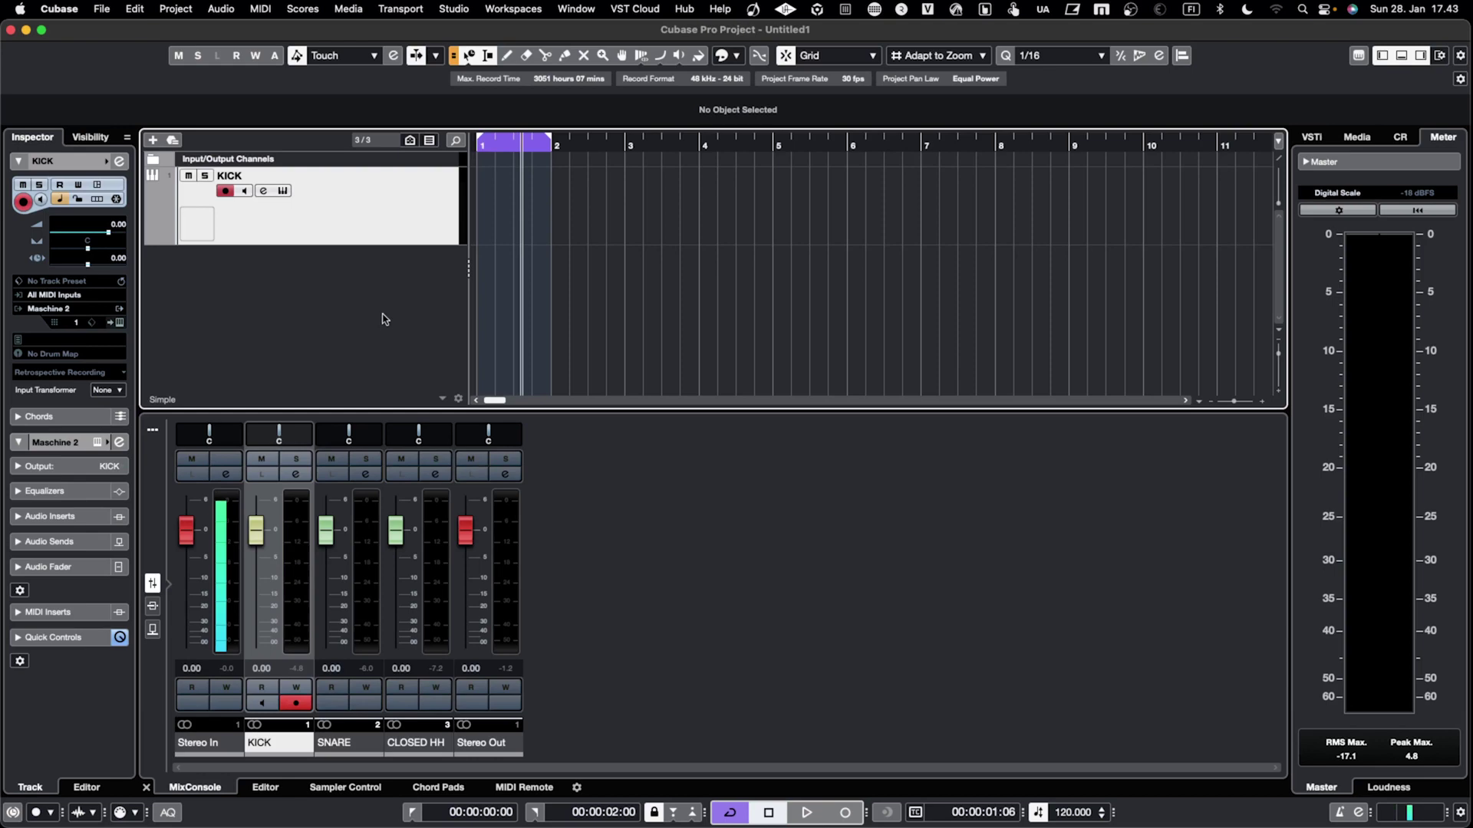
Step: Draw a one-bar MIDI part on the KICK track at bar 1 and return to the selection tool
right_click(479, 191)
click(525, 187)
drag(482, 189, 559, 188)
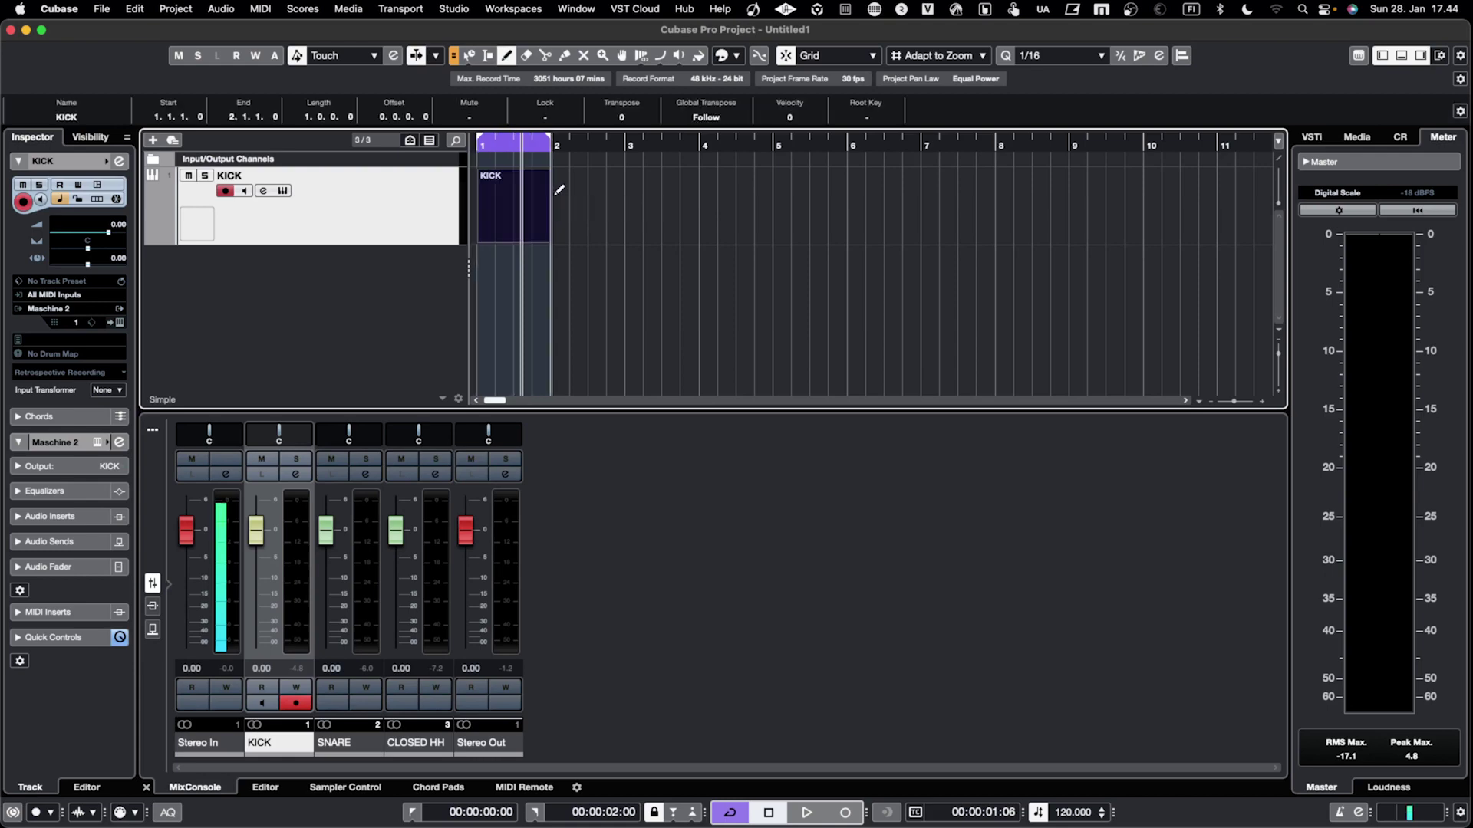
click(509, 203)
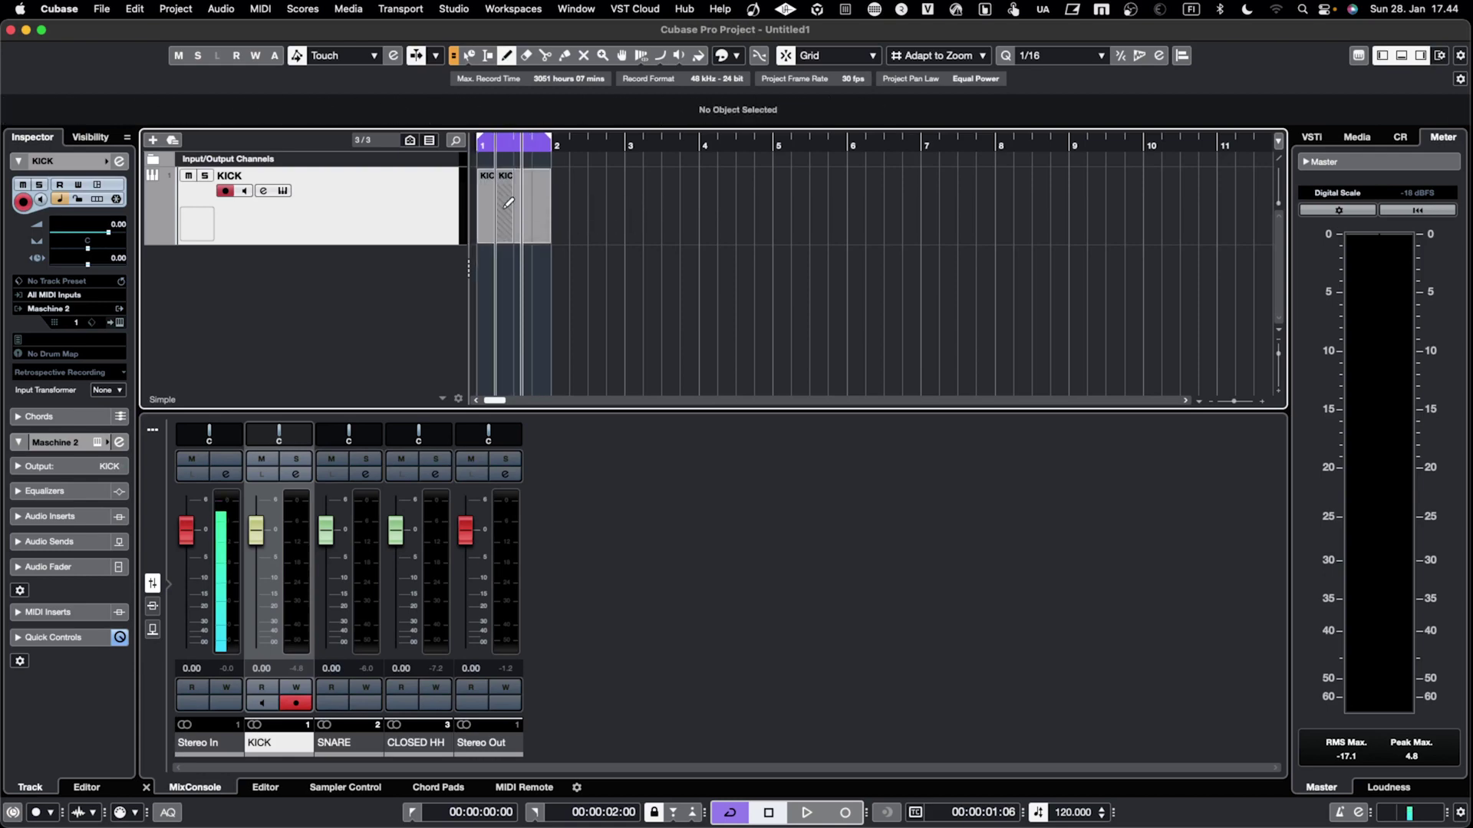
key(ctrl+z)
key(1)
right_click(503, 205)
click(503, 204)
click(504, 205)
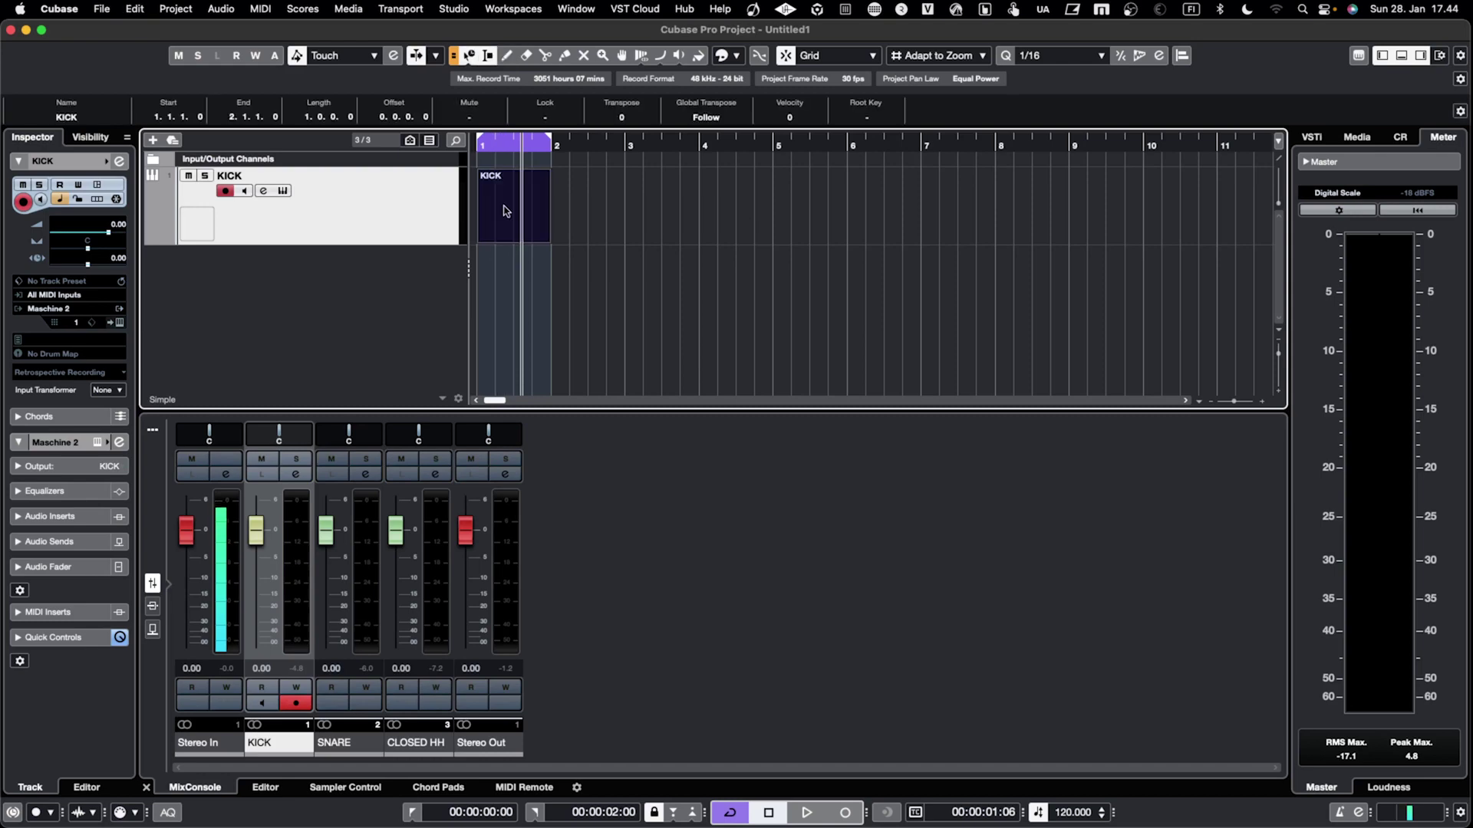
Step: Enter four C3 sixteenth notes in the KICK part, one on each beat, and play them back
double_click(491, 235)
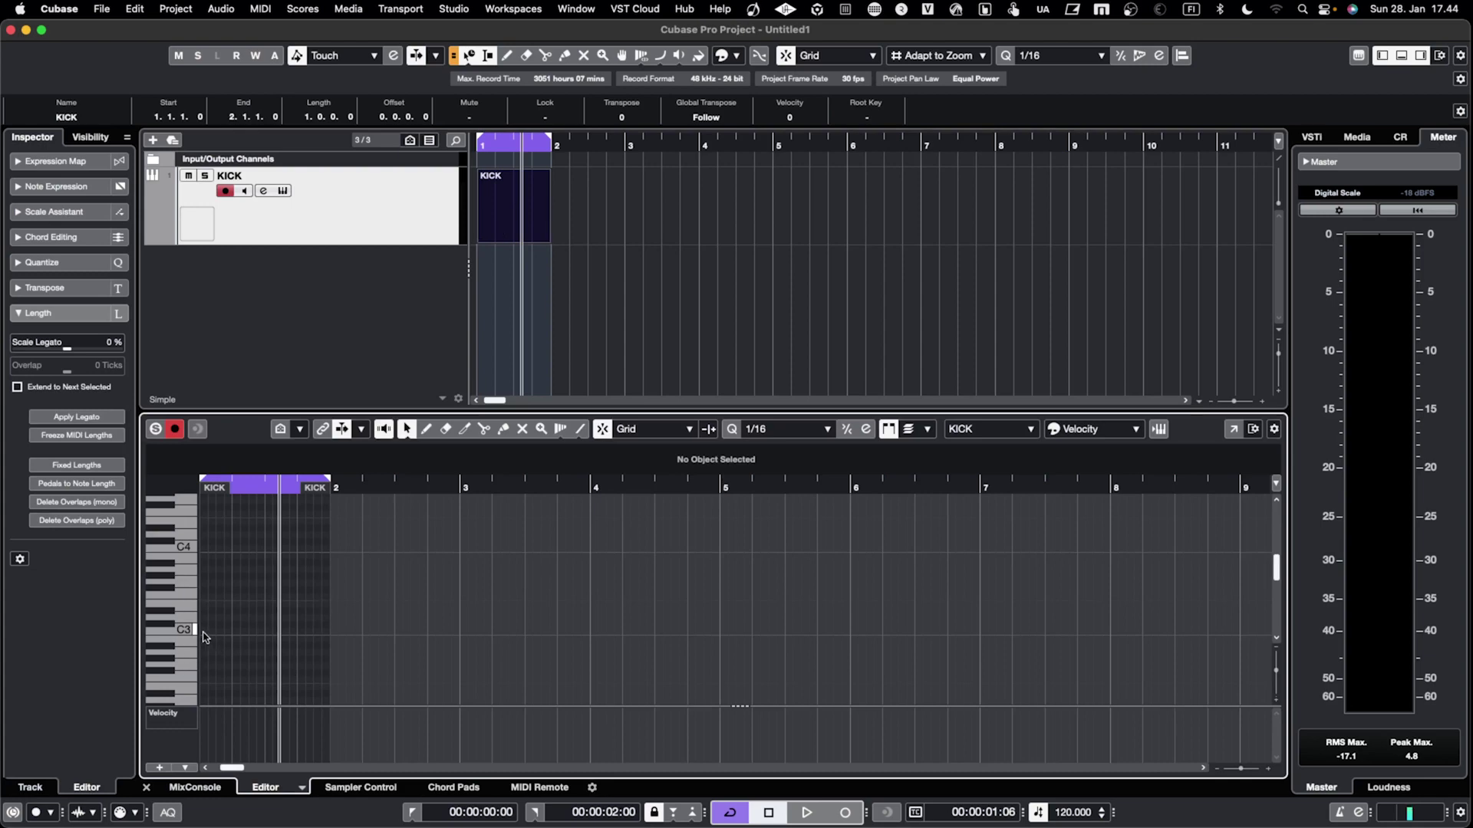
click(204, 631)
click(237, 631)
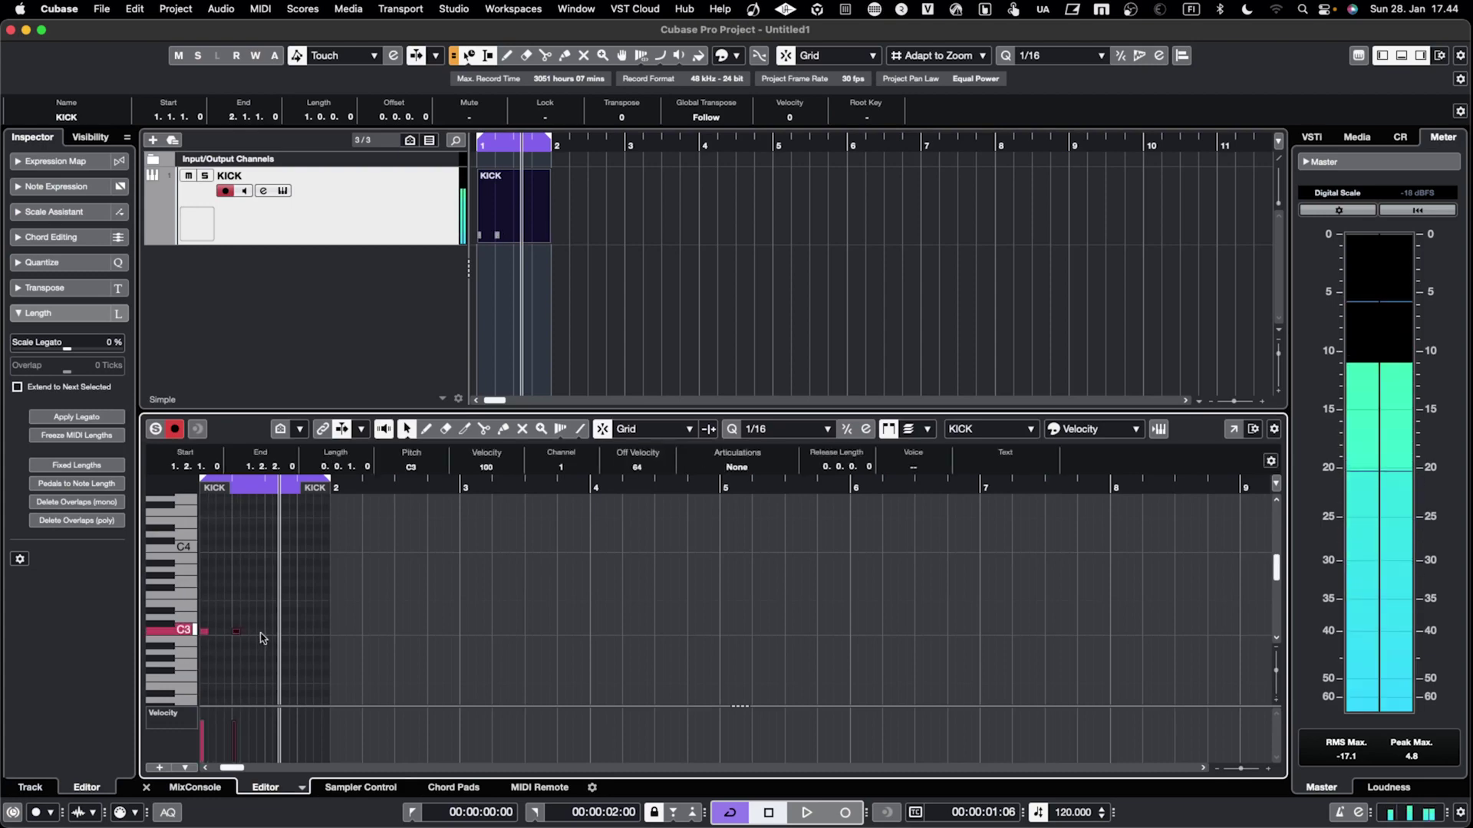
click(269, 632)
click(301, 631)
key(space)
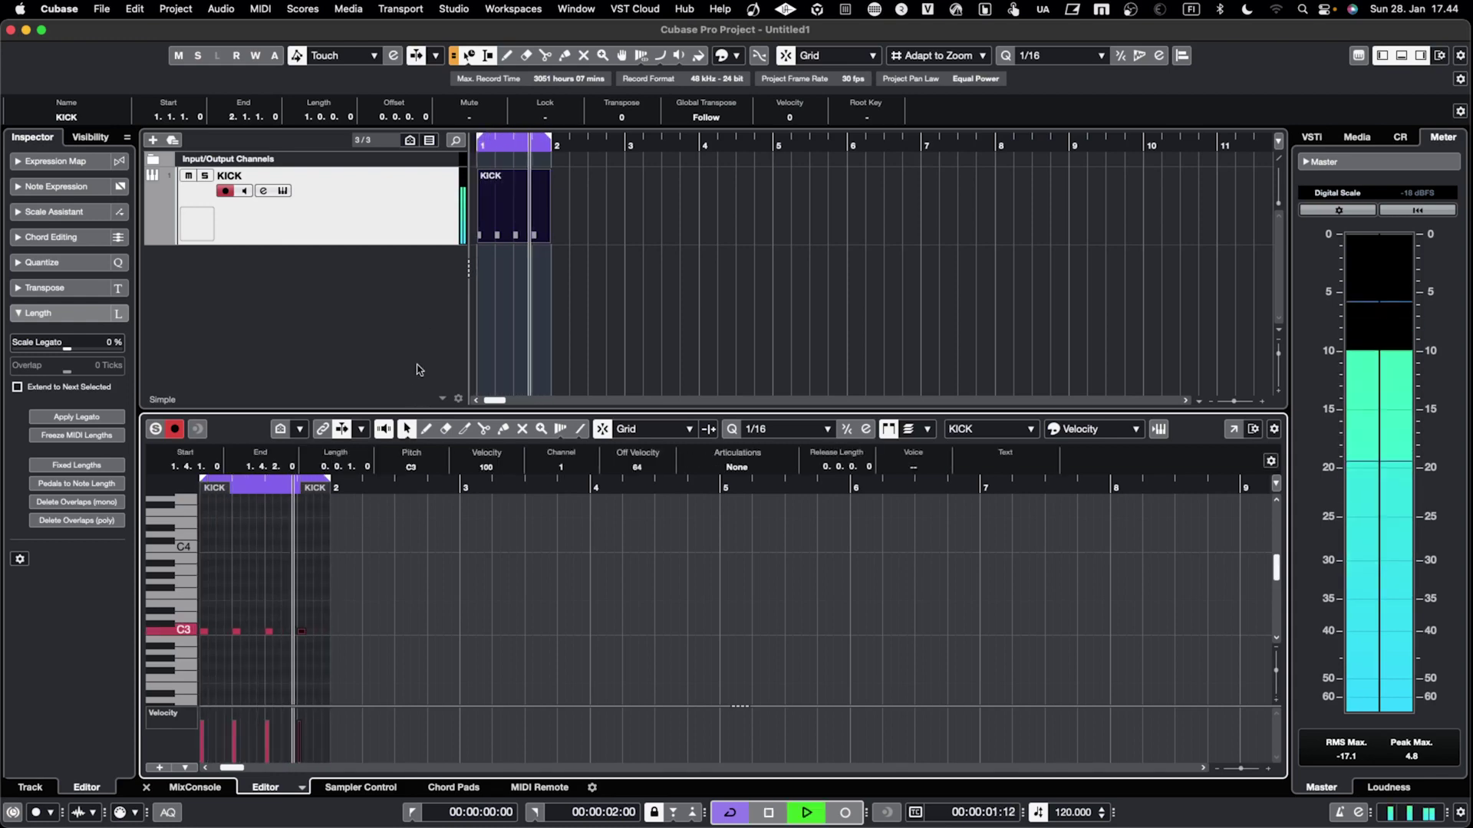
key(space)
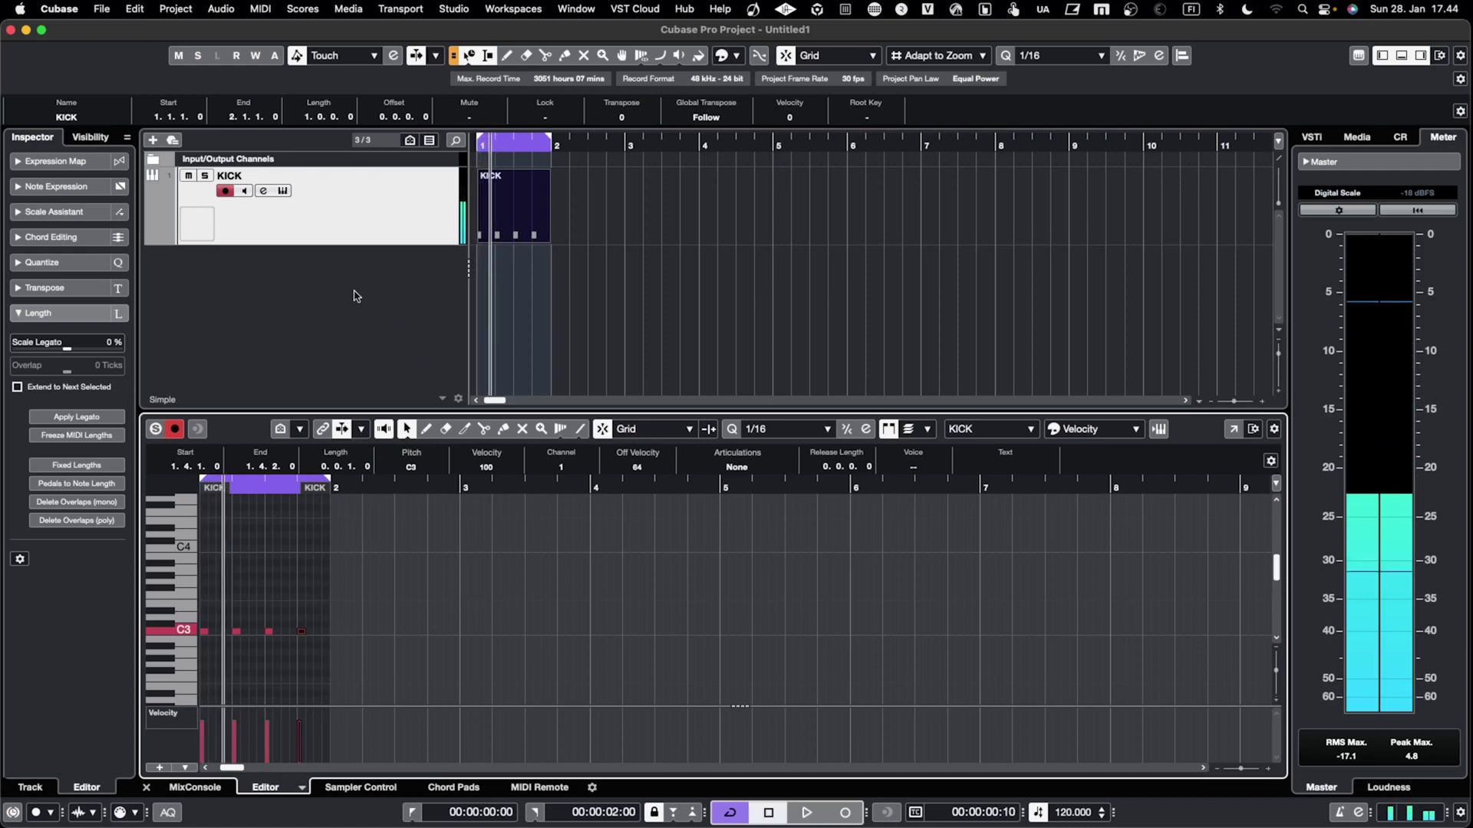
Step: Add a MIDI track named SNARE below the KICK track
right_click(362, 234)
mouse_move(502, 244)
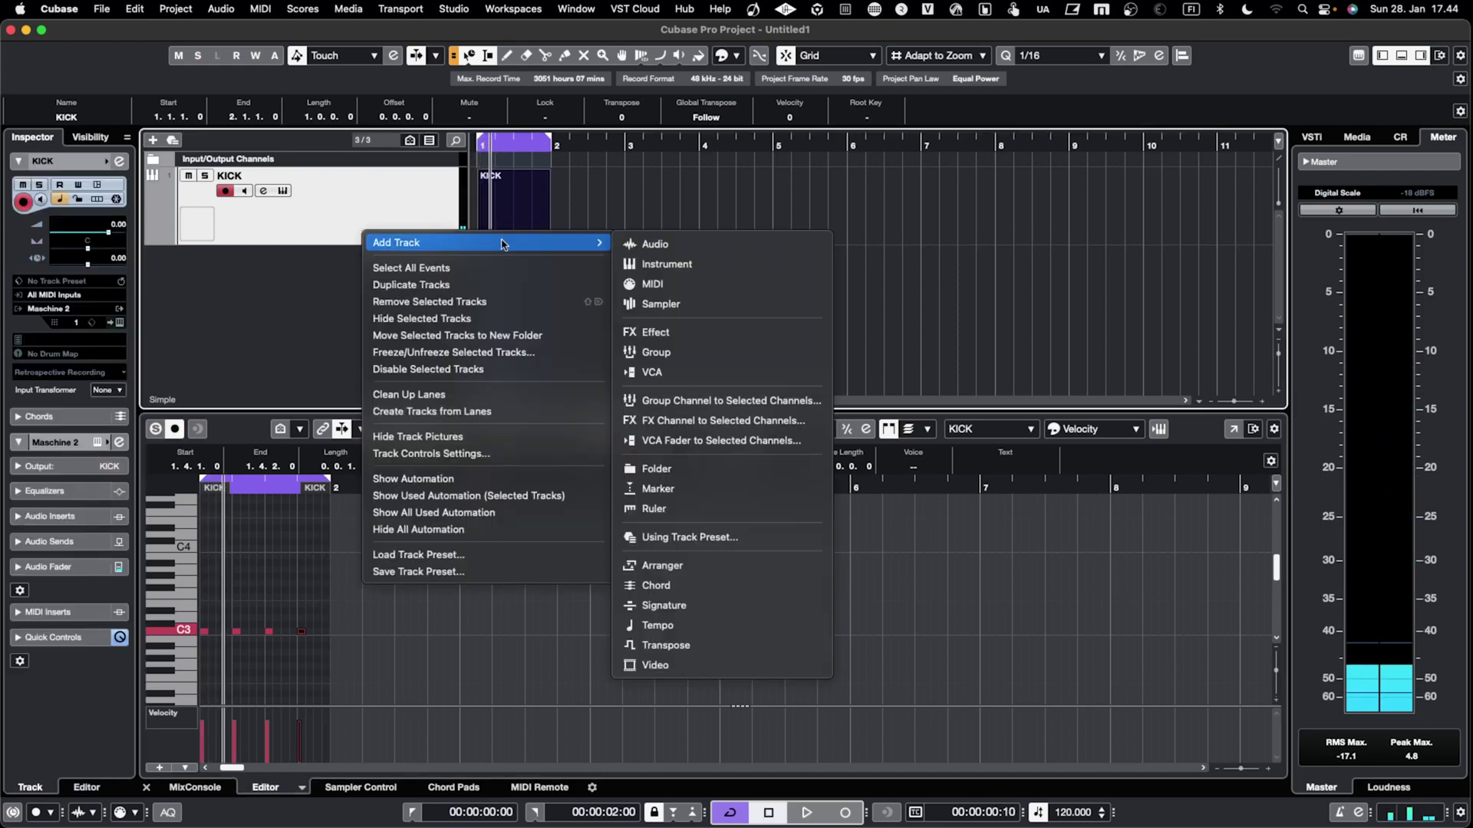
click(652, 284)
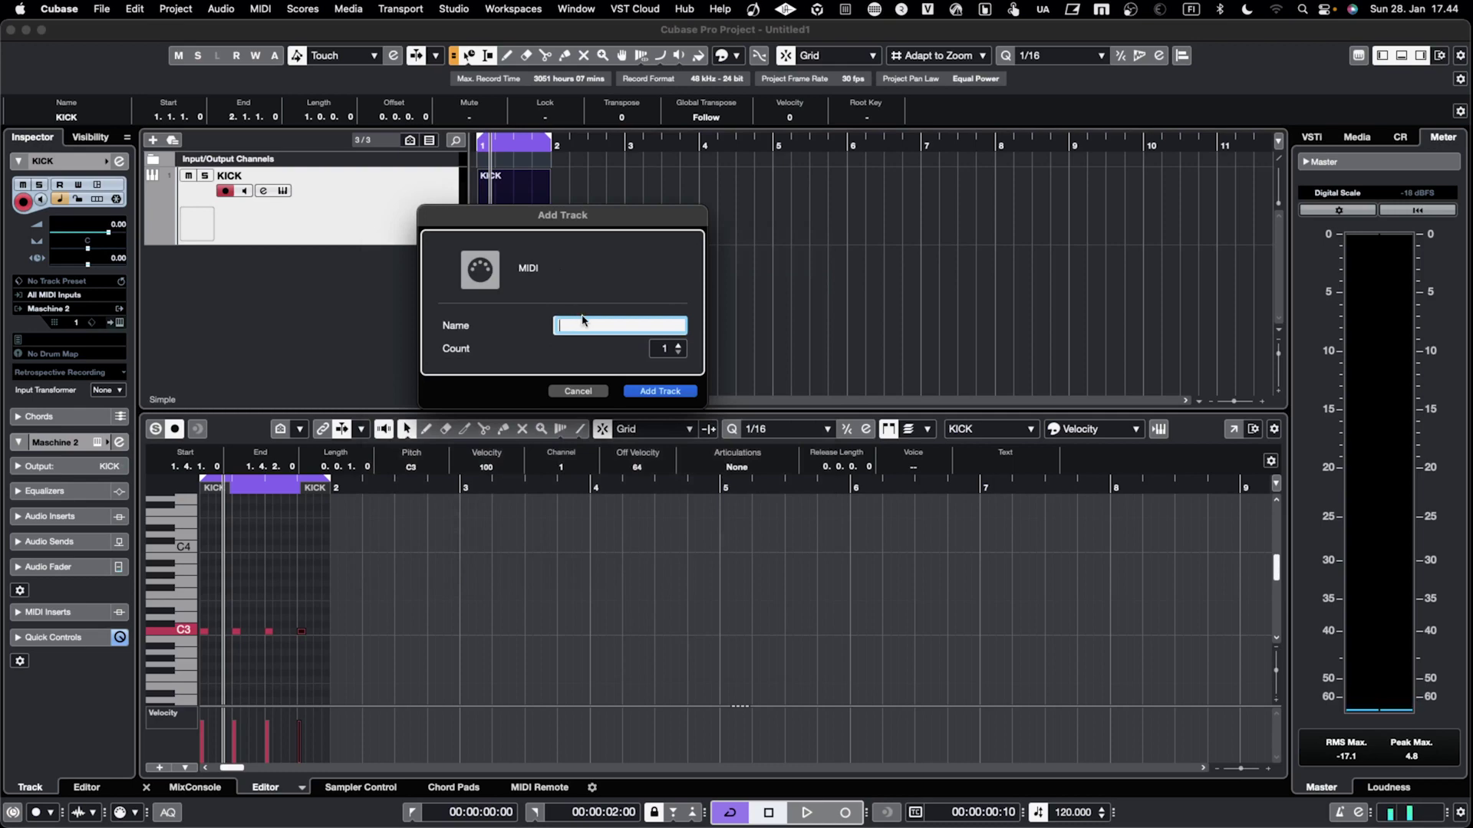
key(Return)
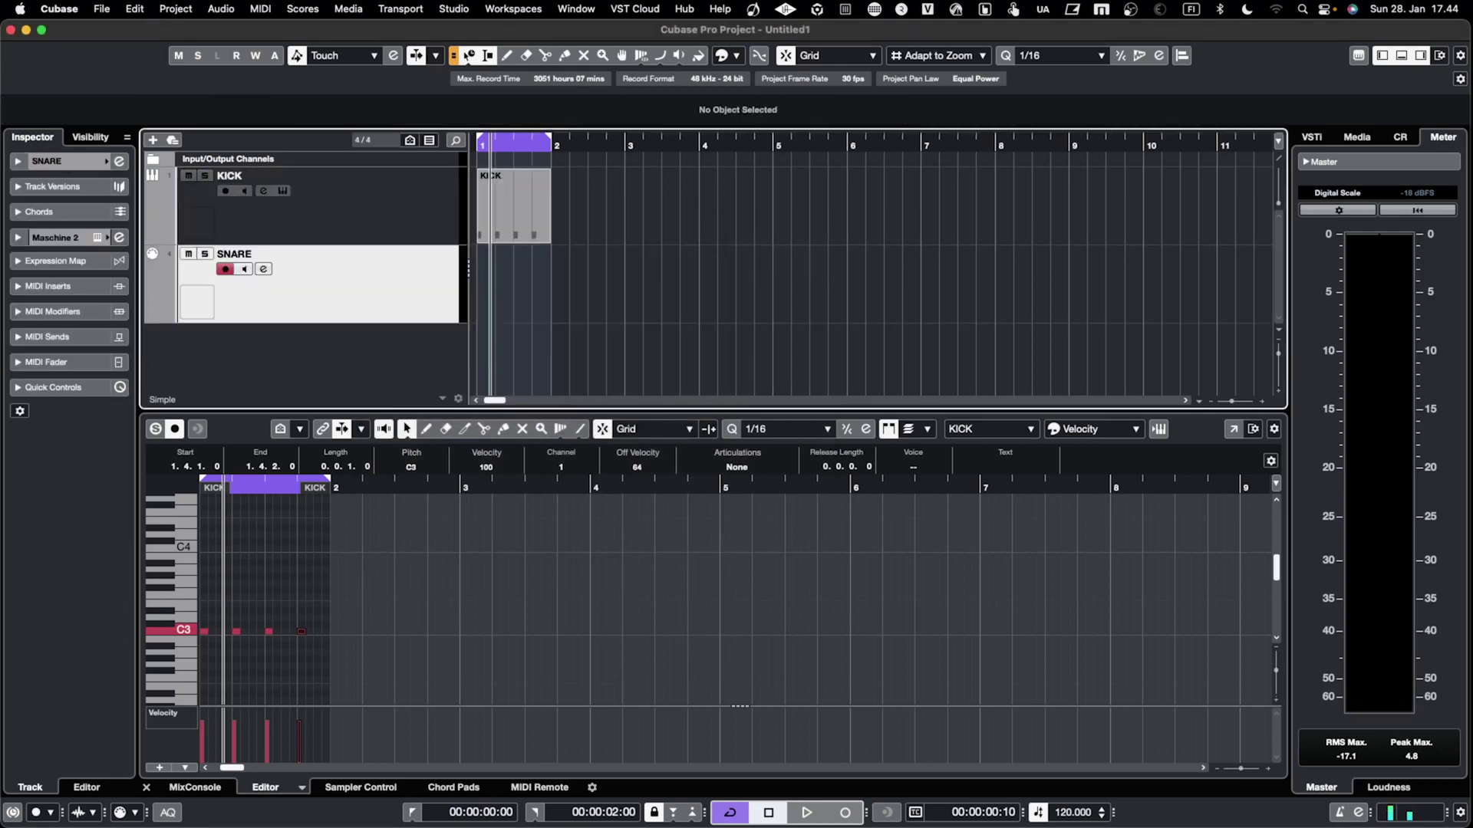
Step: Add another MIDI track named CLOSED HH below the SNARE track
right_click(386, 278)
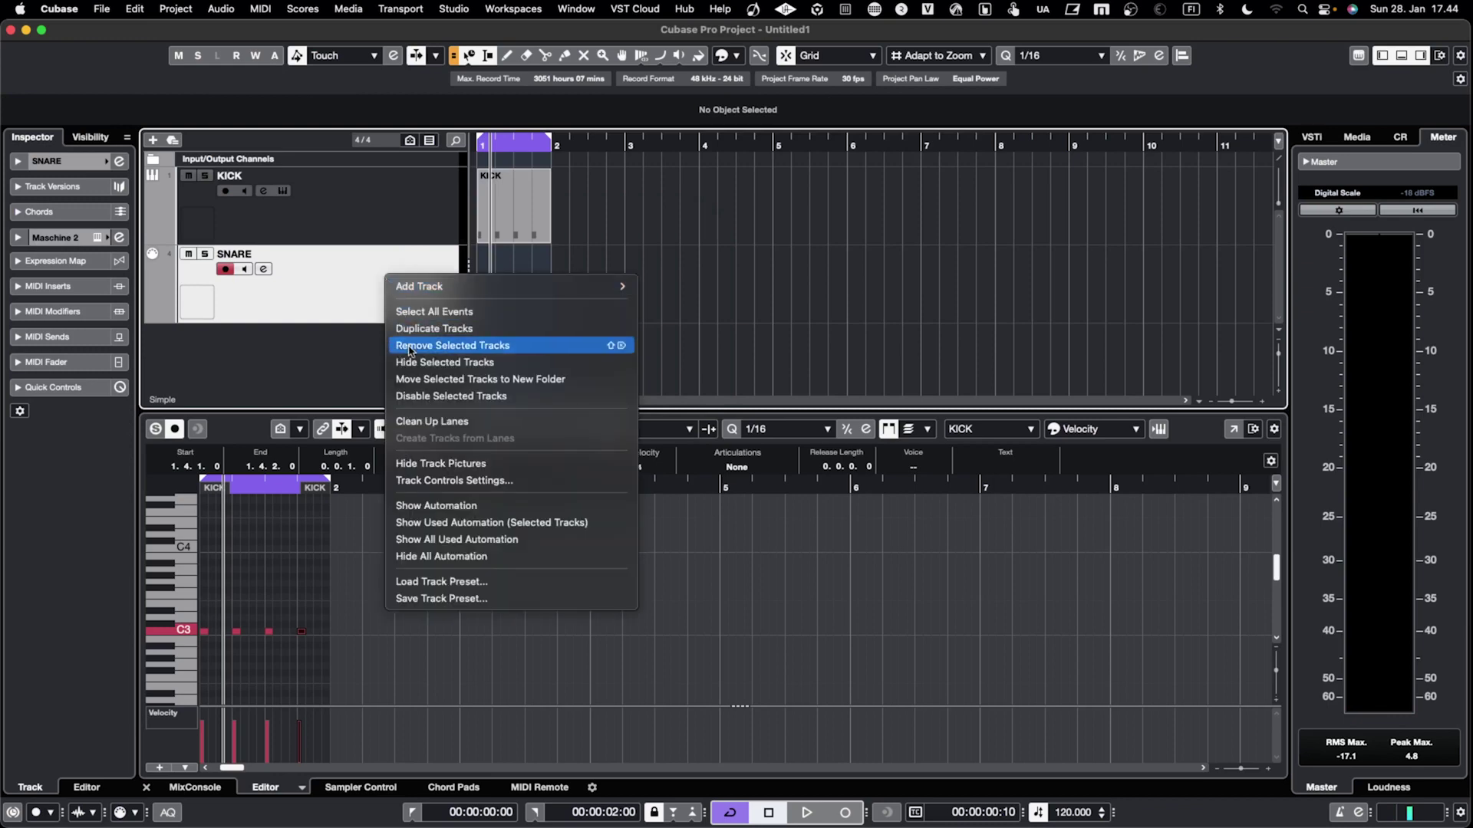
mouse_move(599, 292)
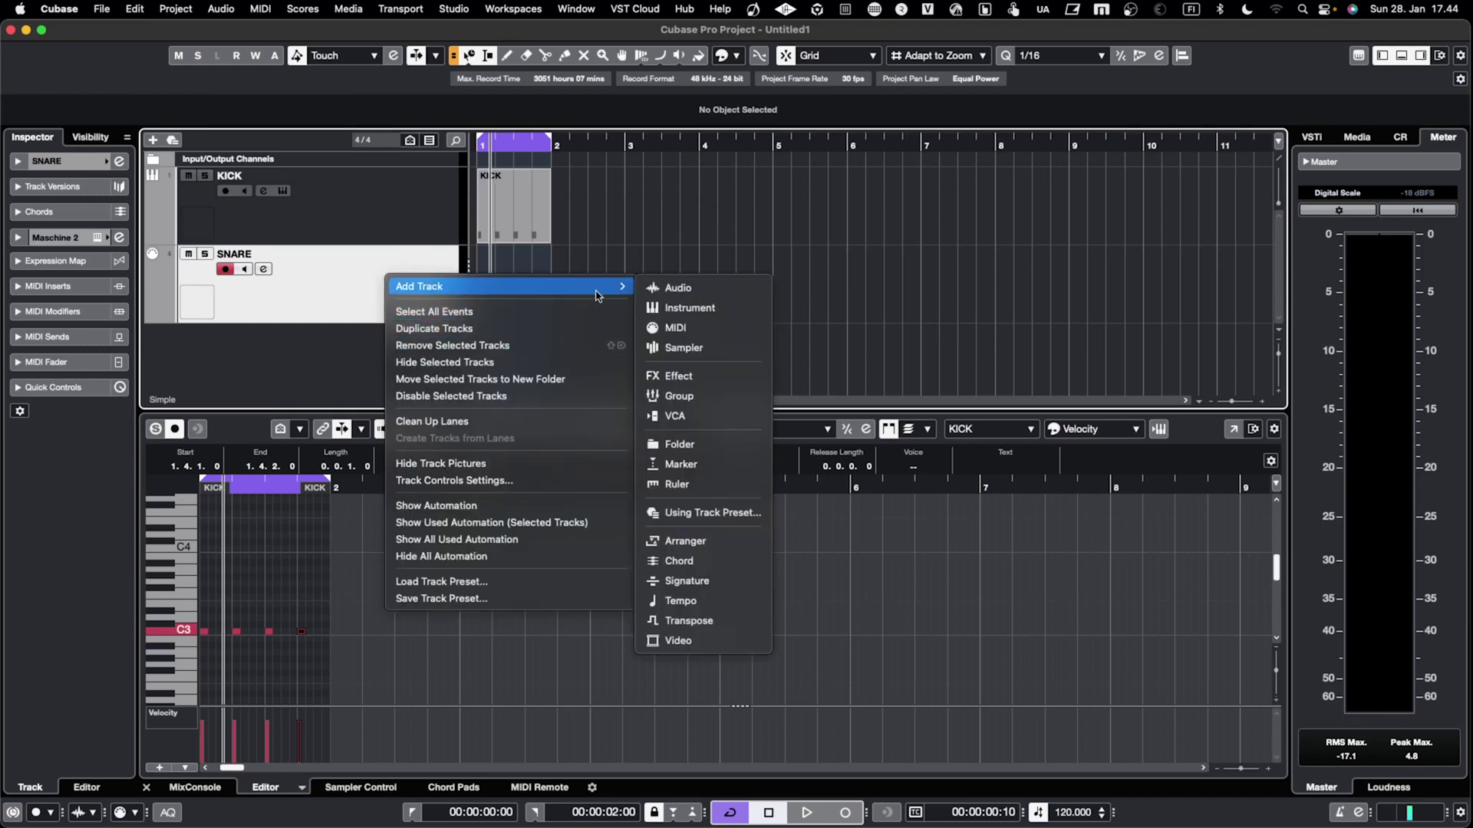
click(686, 332)
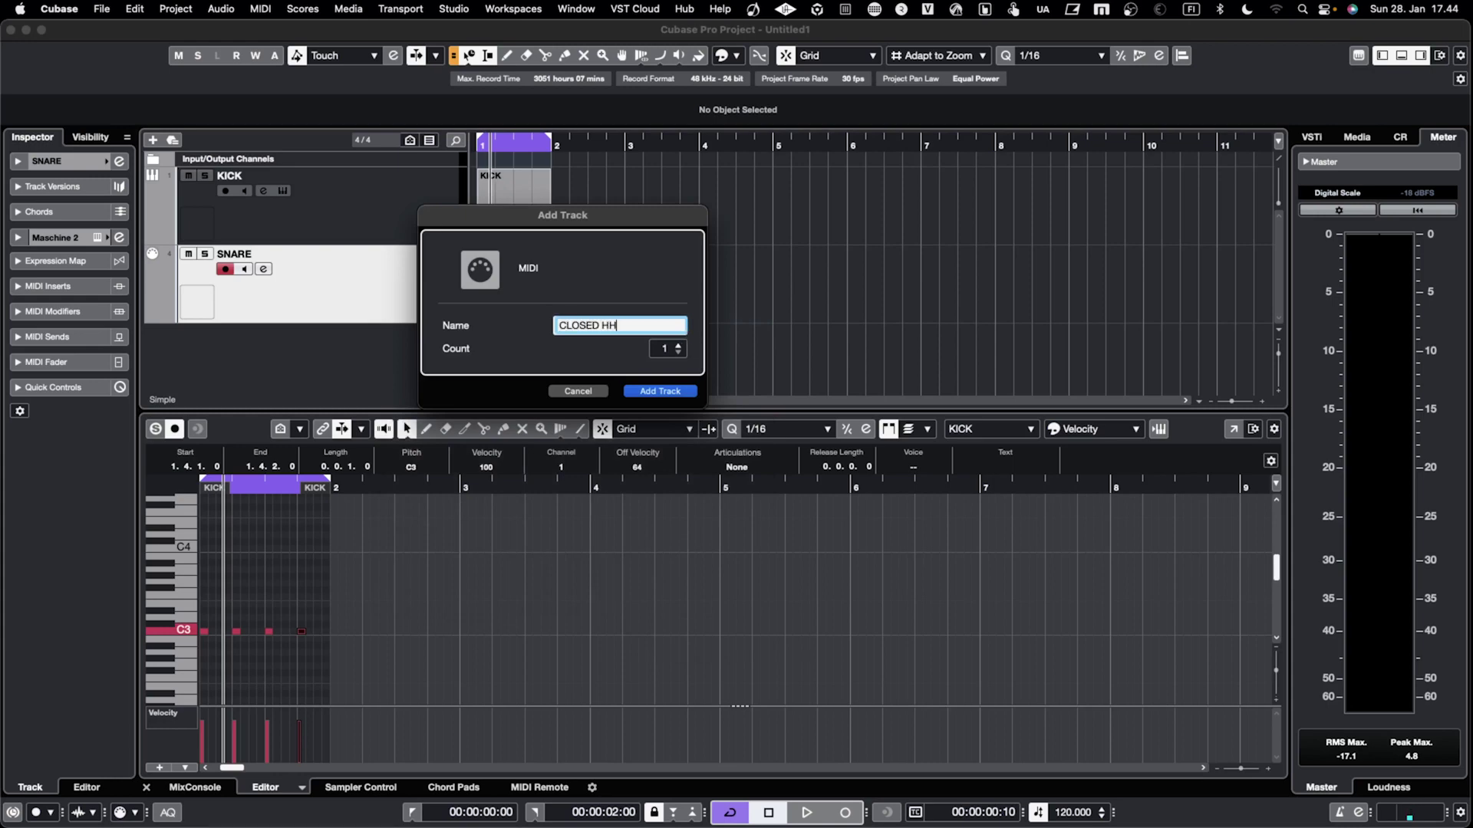
key(Return)
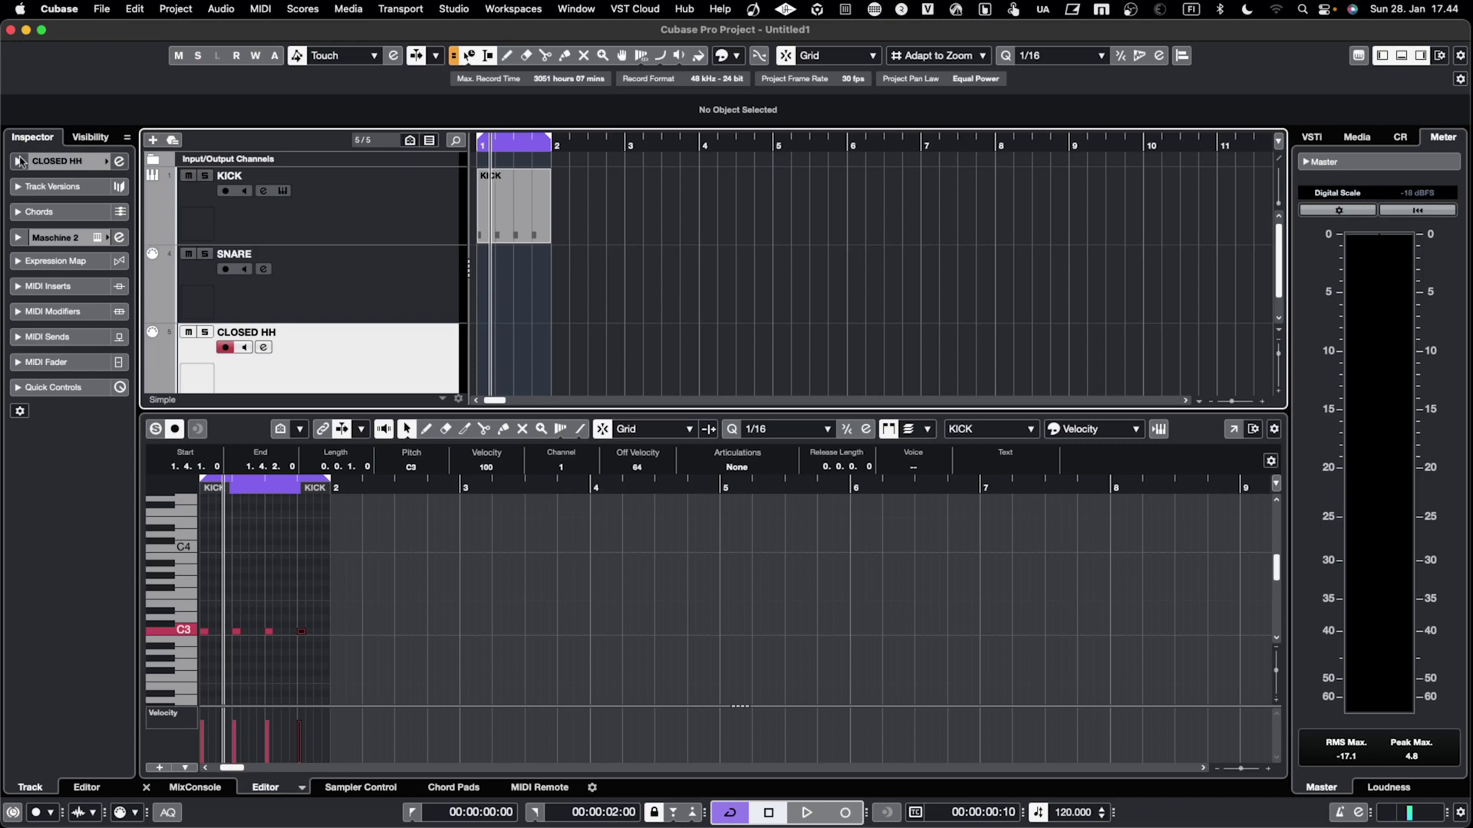
Step: Expand the basic track settings and compare the MIDI routing and channel of the KICK, SNARE and CLOSED HH tracks
click(18, 161)
click(342, 234)
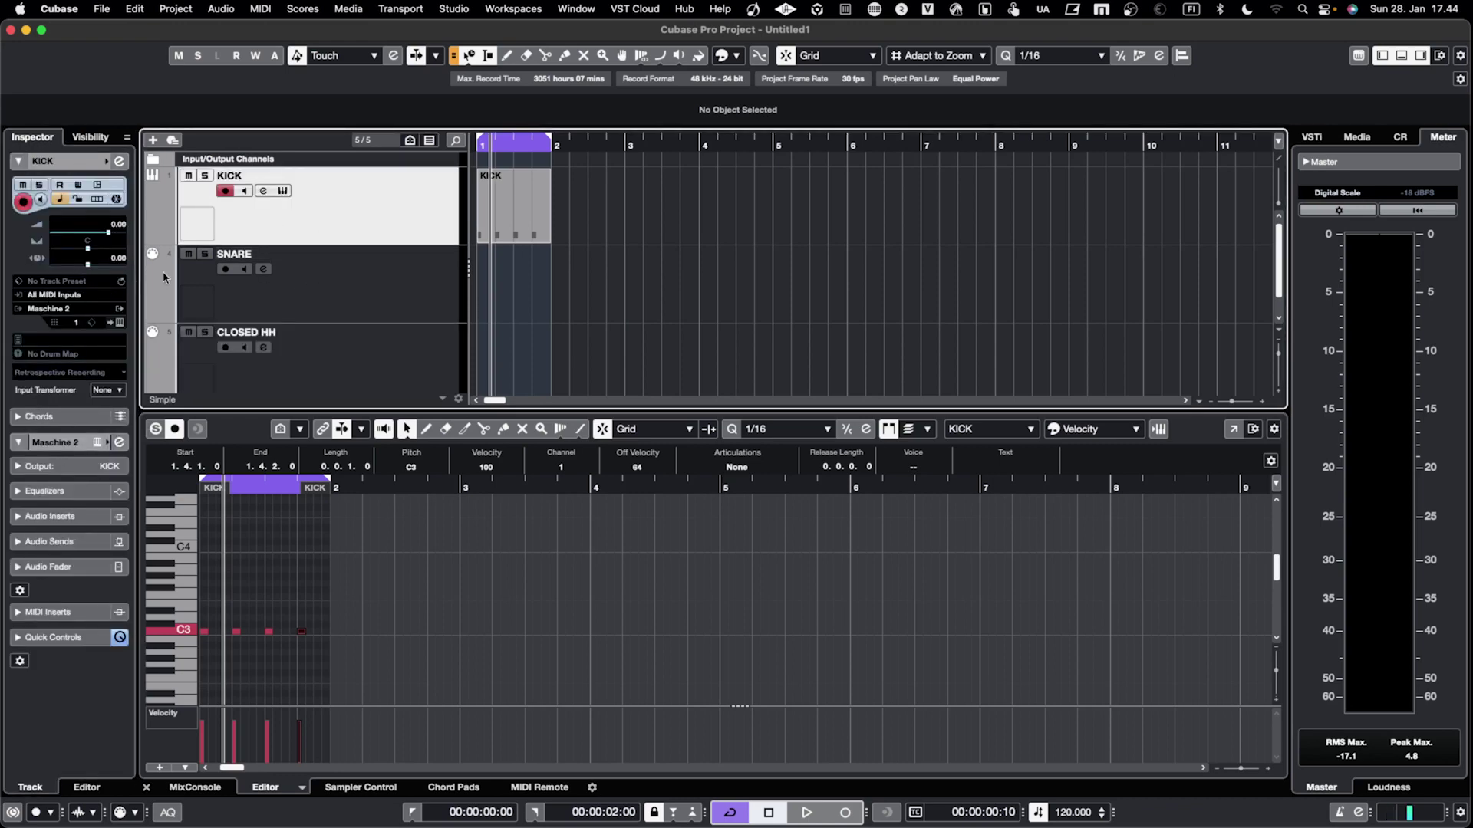
click(279, 288)
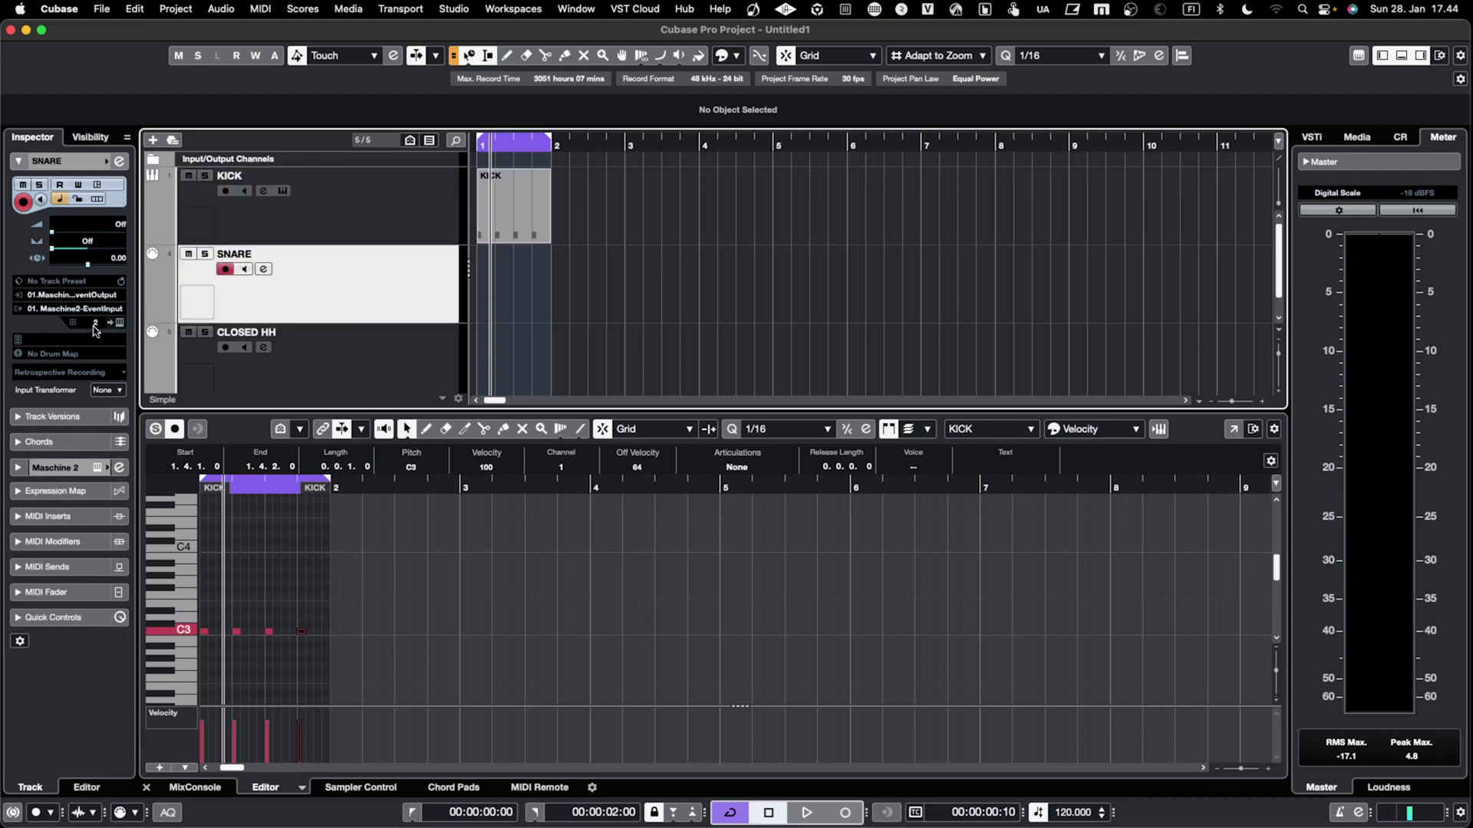
click(238, 218)
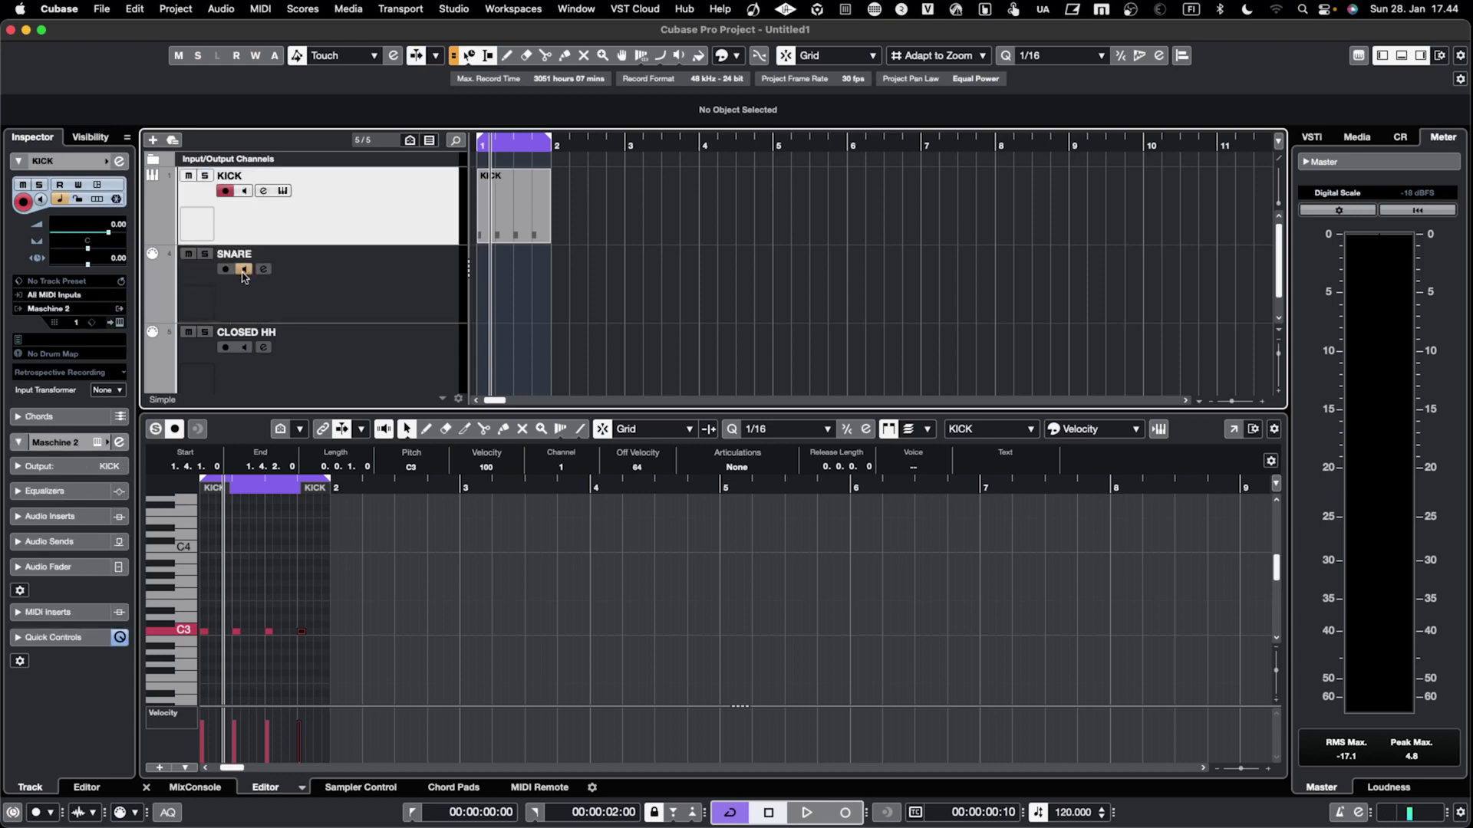
click(246, 295)
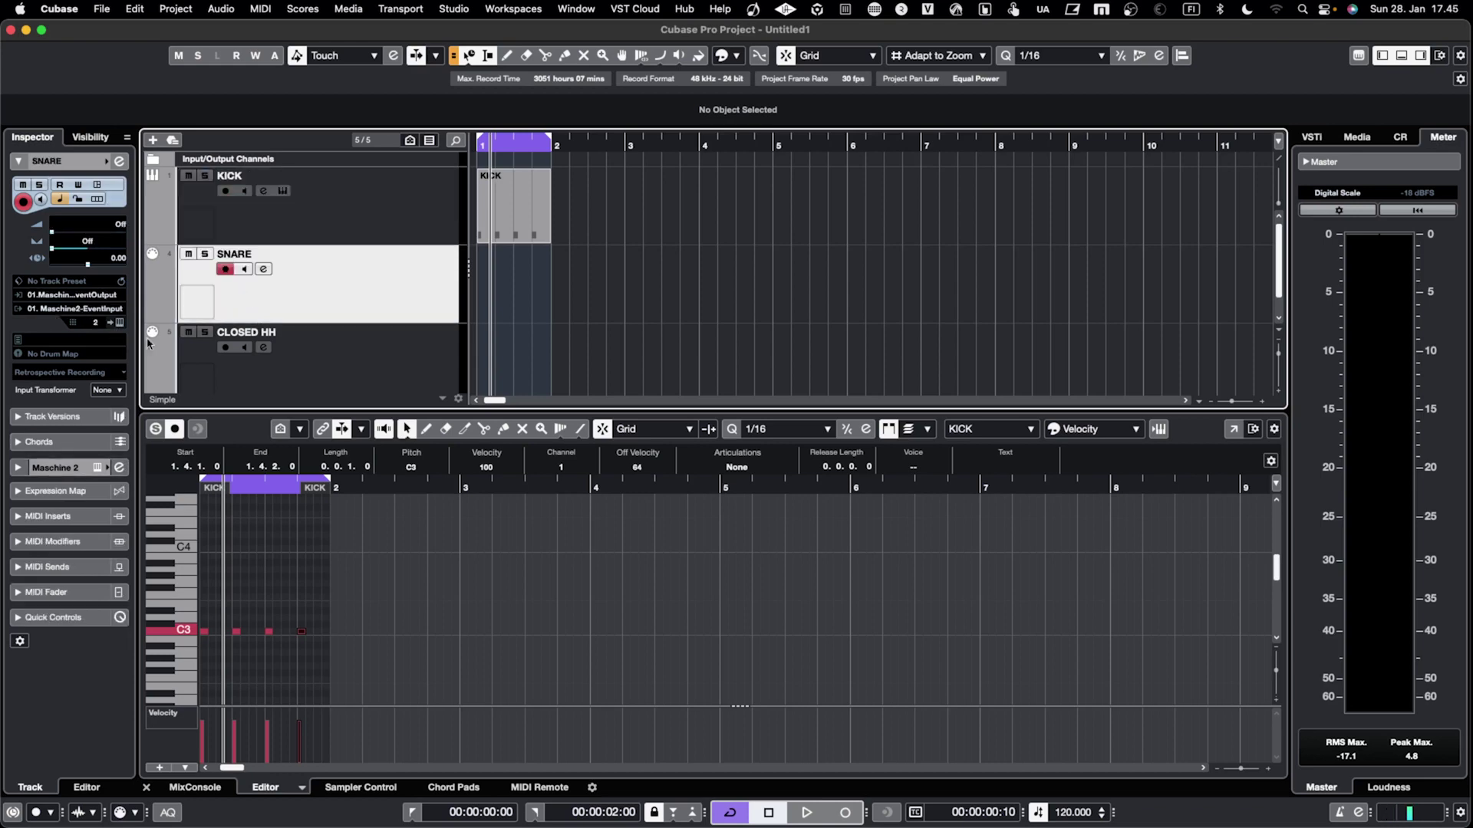
click(230, 388)
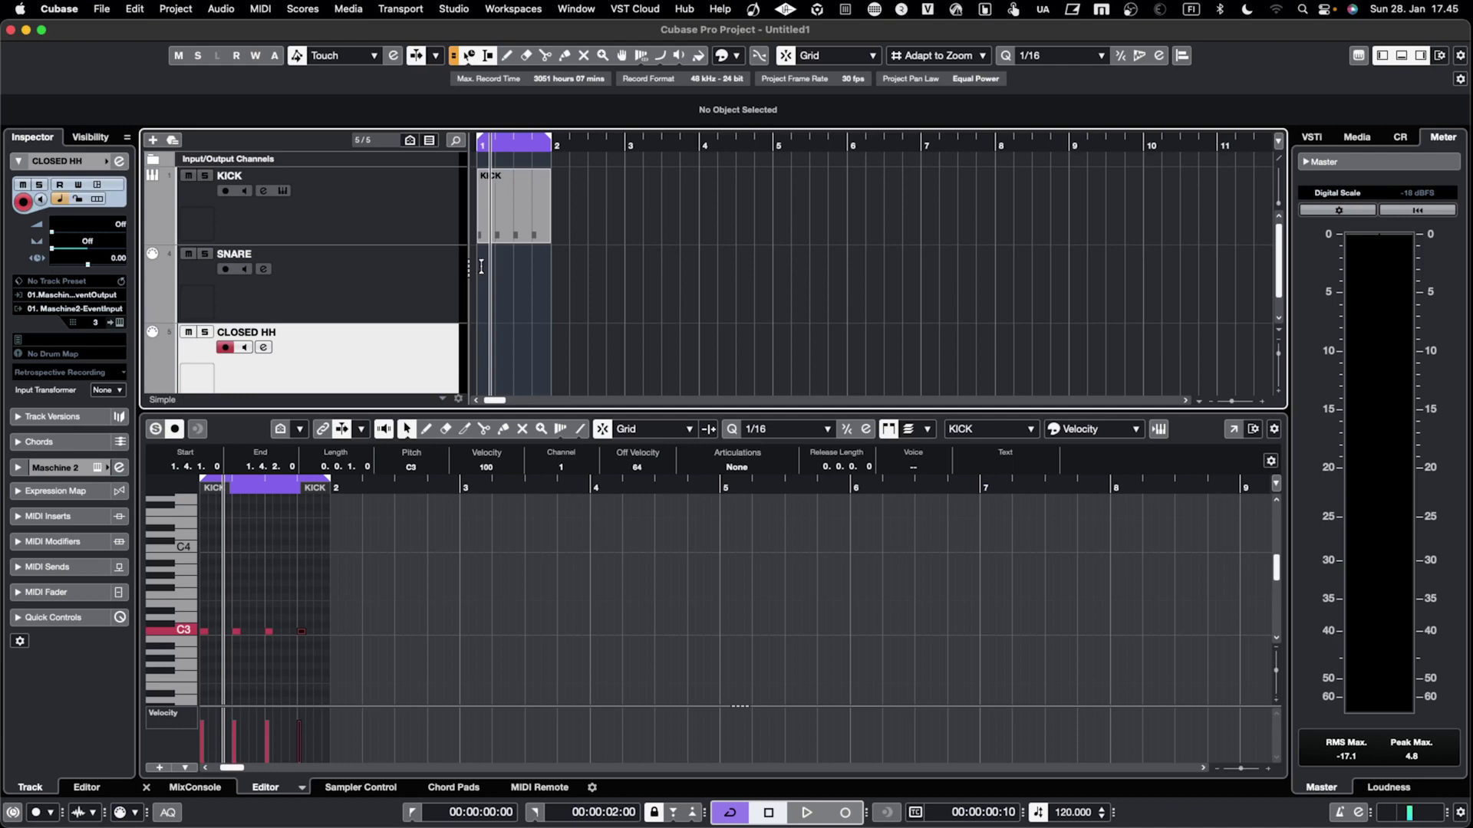
Step: Draw one-bar MIDI parts at bar 1 on the SNARE and CLOSED HH tracks and return to the selection tool
right_click(483, 271)
click(488, 274)
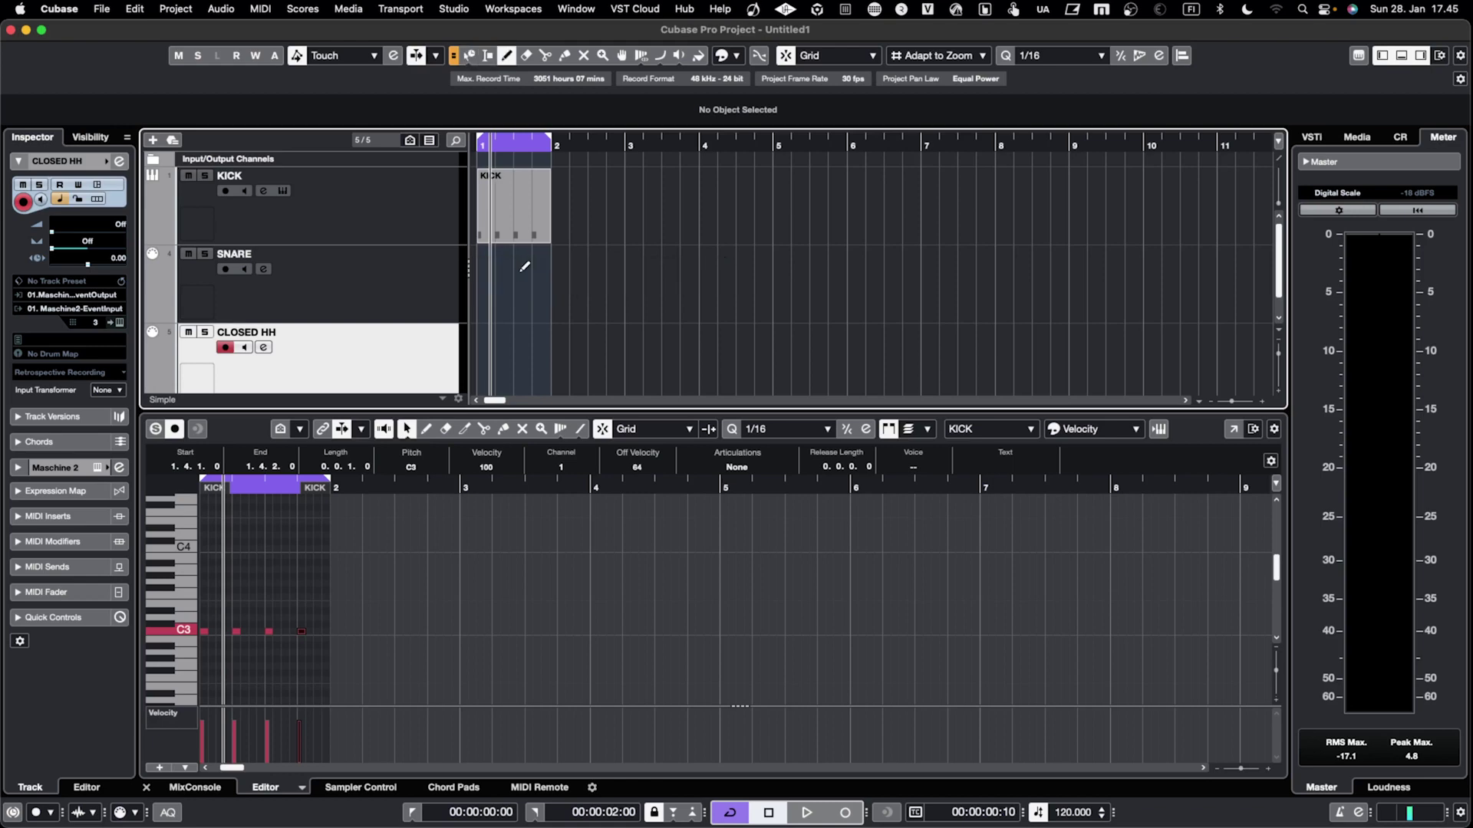
drag(489, 277, 554, 285)
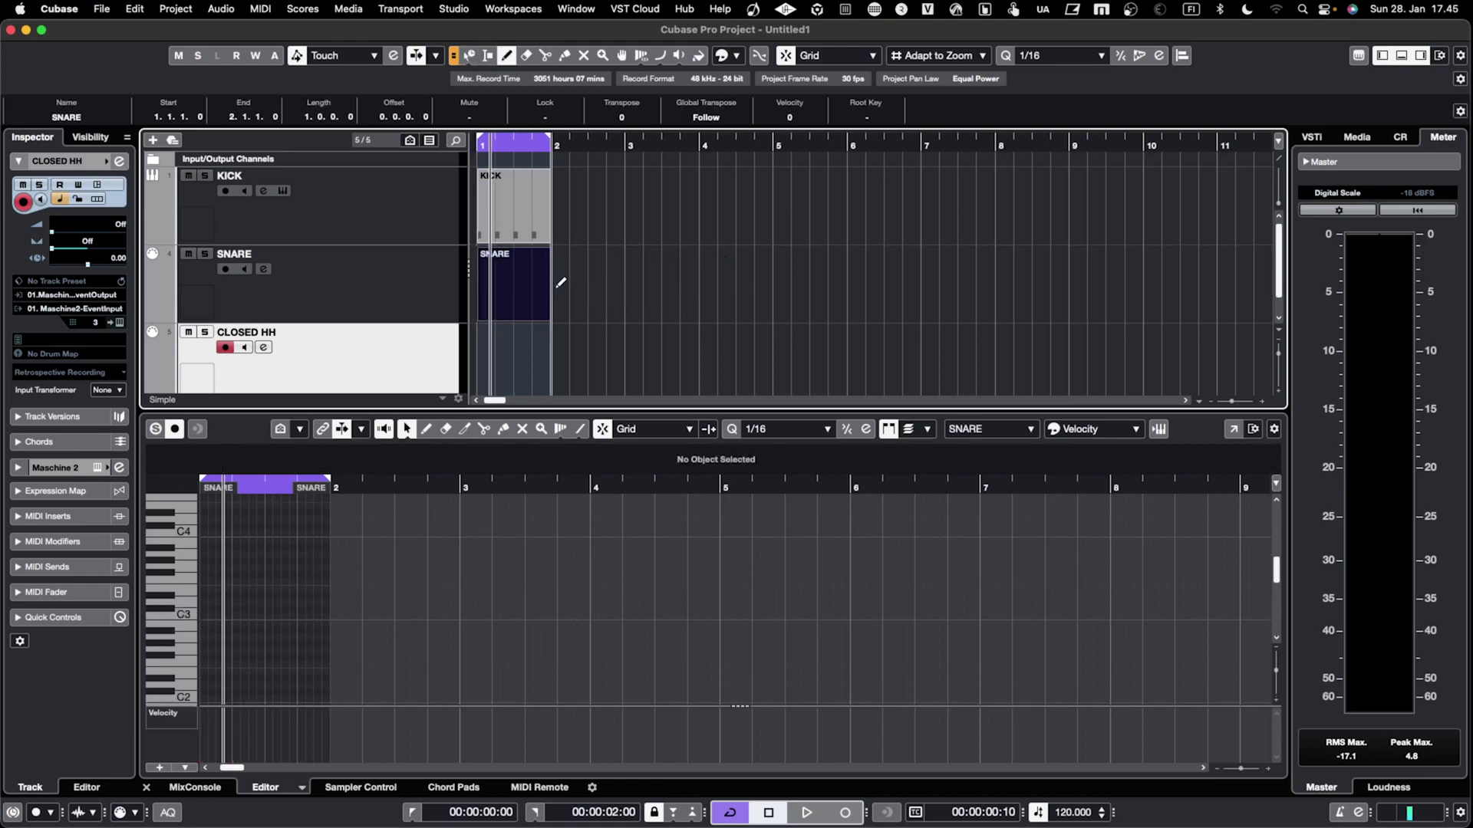
drag(487, 340, 555, 344)
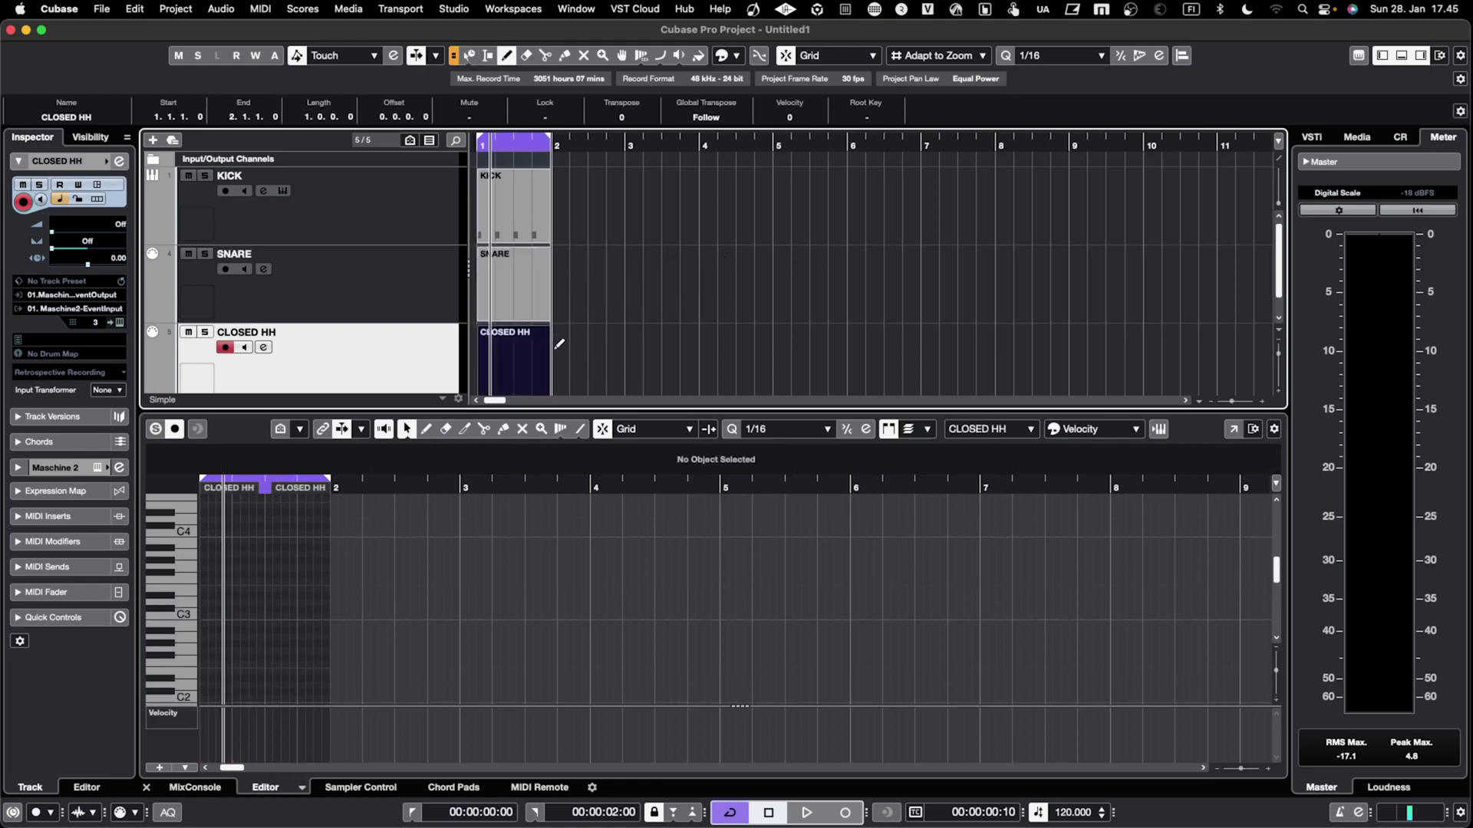
right_click(495, 290)
click(499, 287)
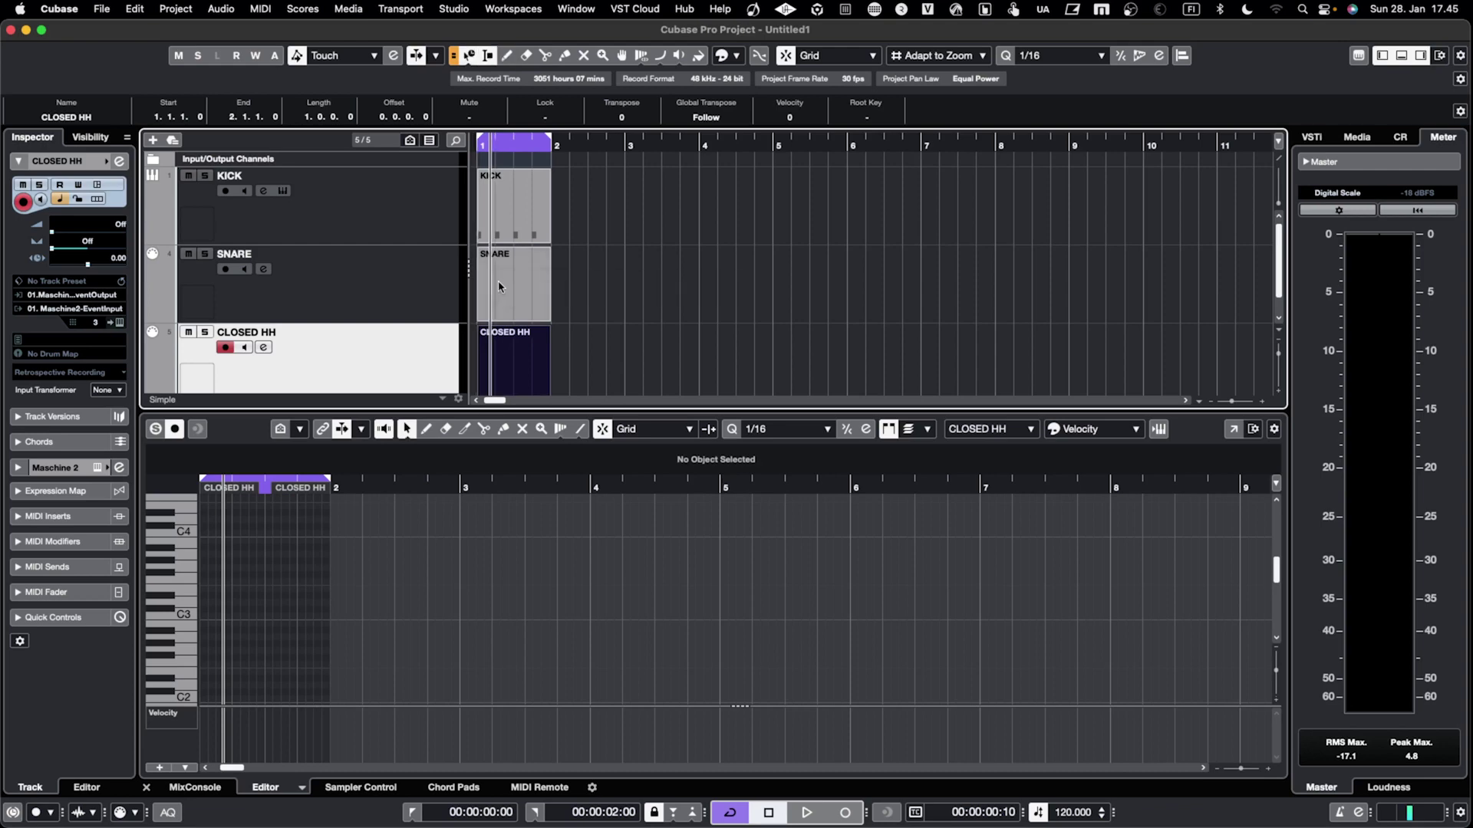
Step: Enter C3 sixteenth notes on beats 2 and 4 in the SNARE part
click(510, 288)
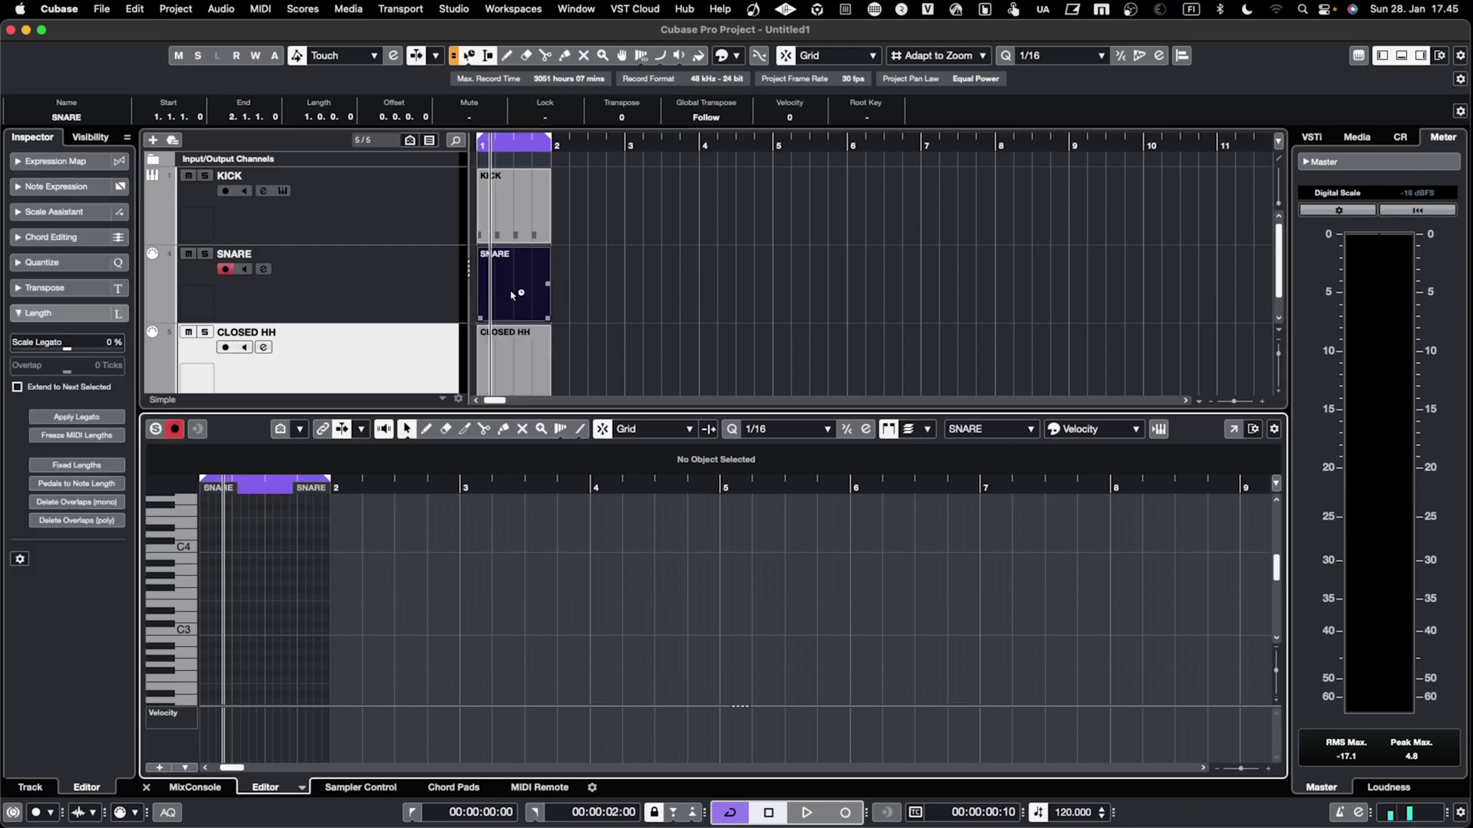
click(235, 633)
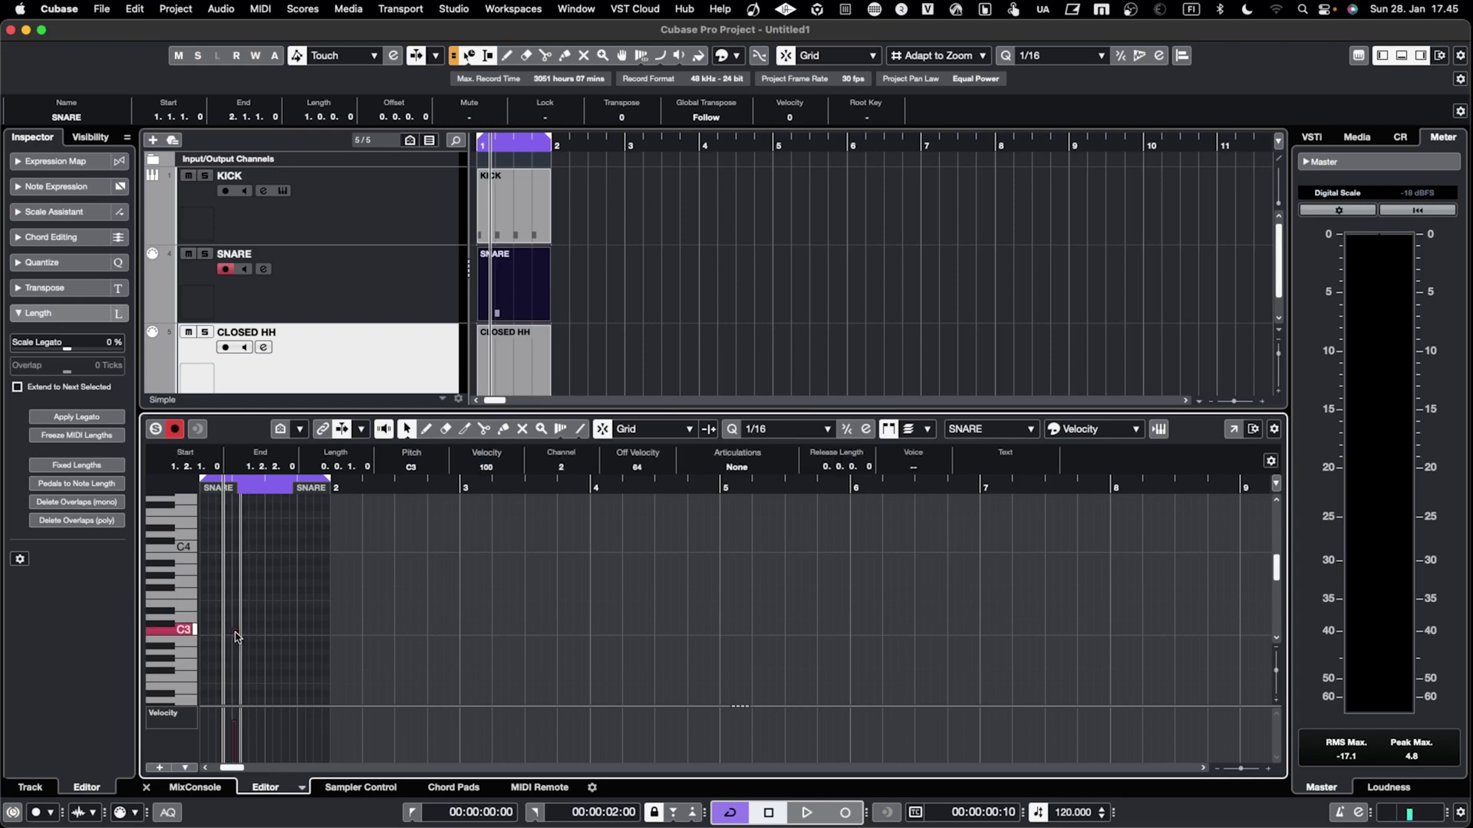
click(300, 633)
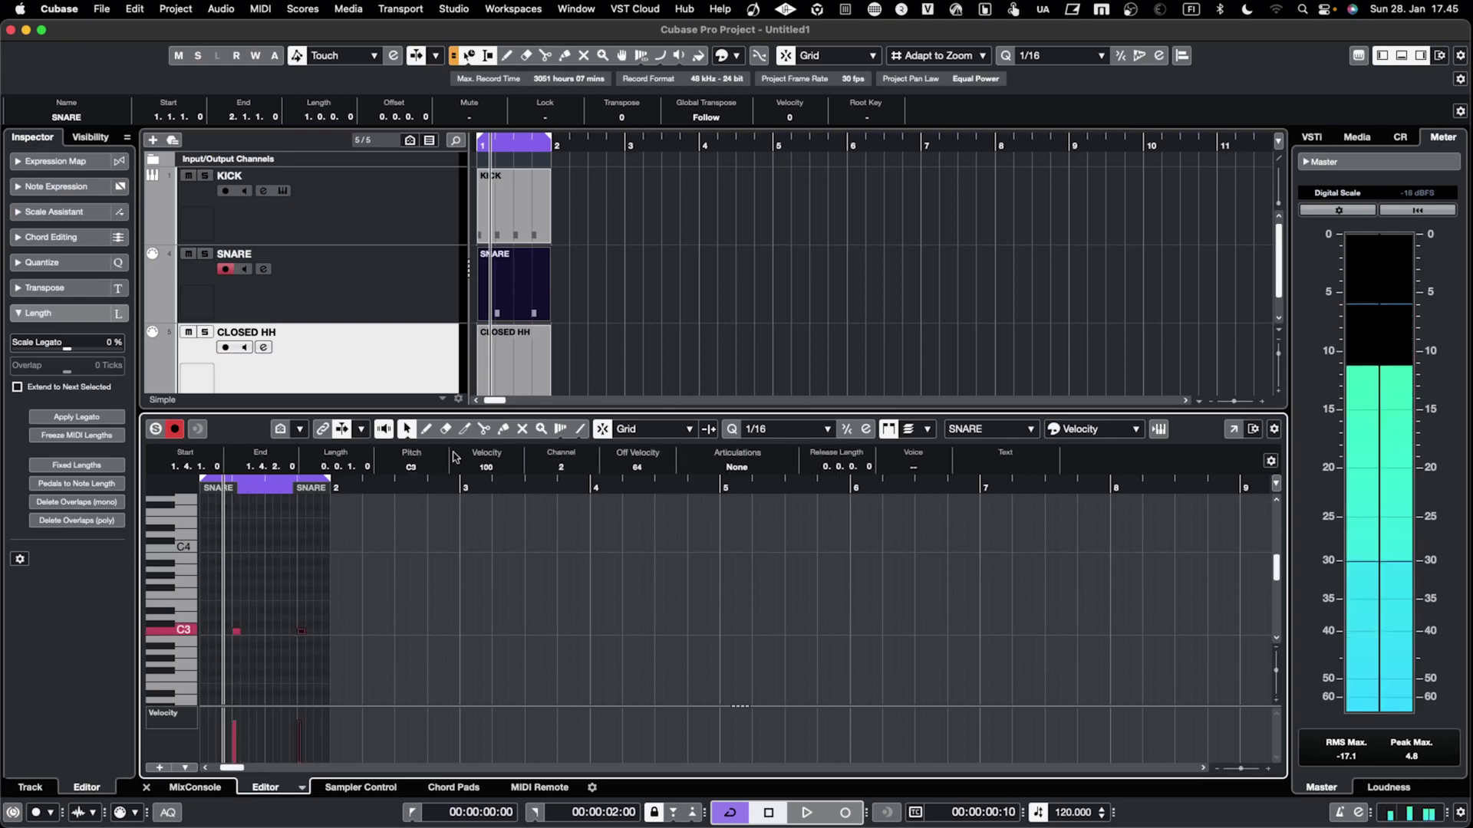
Step: Open the CLOSED HH part and enter five consecutive C3 sixteenth notes from the start of bar 1
scroll(515, 319, down, 2)
click(515, 319)
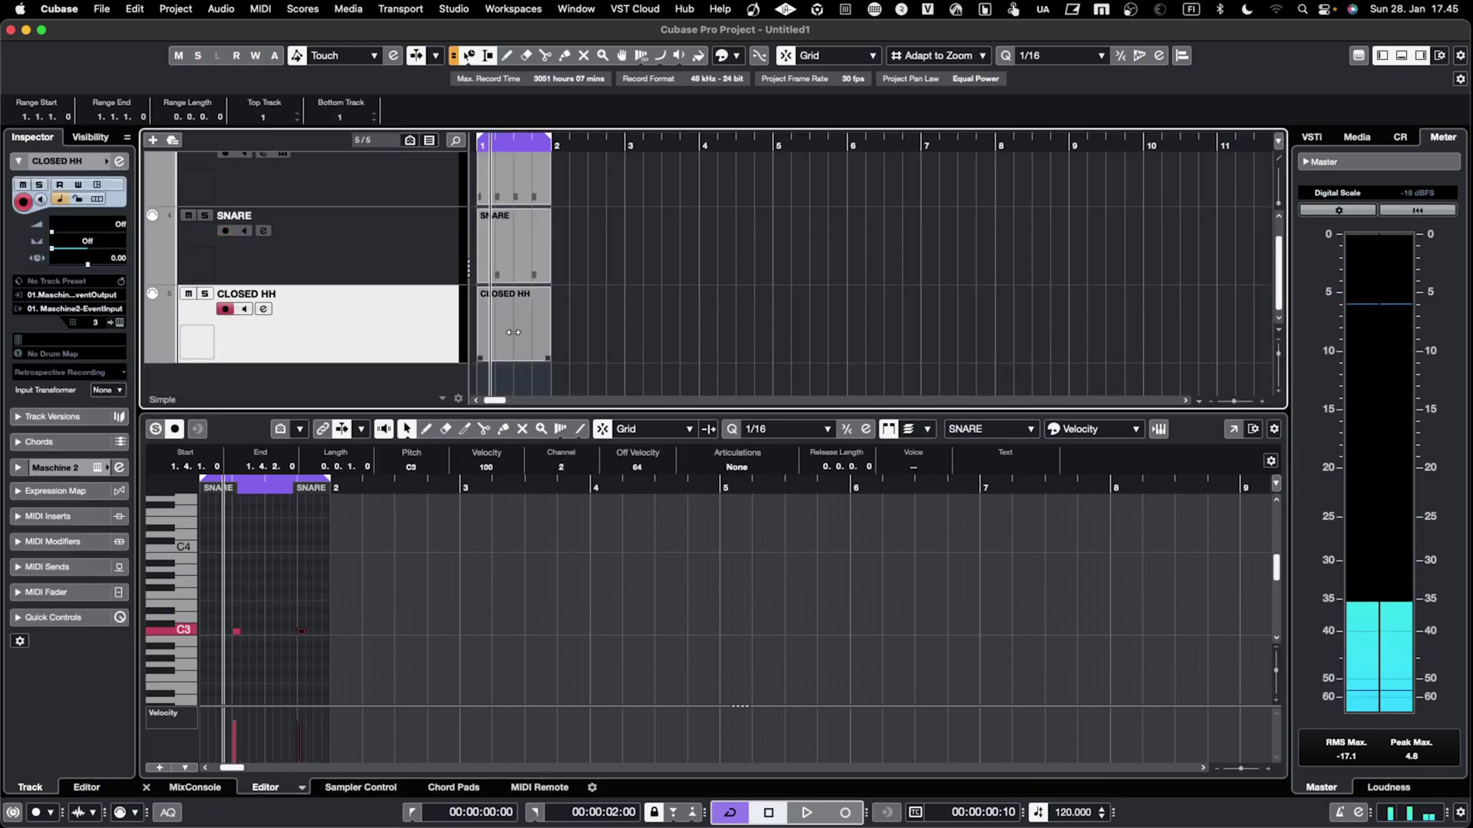
click(516, 319)
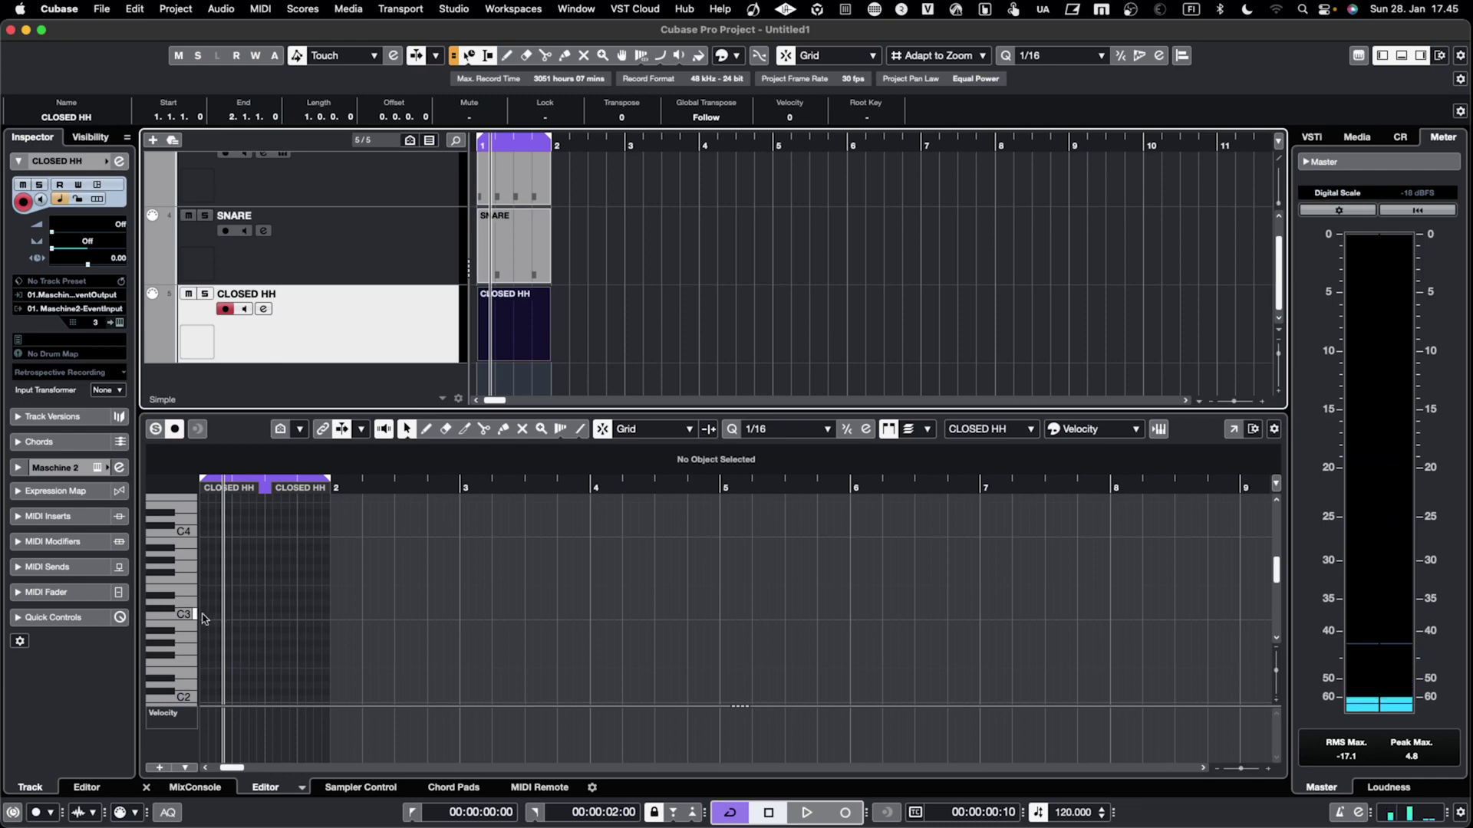
click(208, 620)
click(209, 619)
click(216, 620)
click(224, 618)
click(234, 618)
Step: Add rising sixteenth notes to the CLOSED HH part: D3 at 1.2.3 and 1.3.2, then E3, F#3 and two G3 notes through beat 4
click(252, 604)
click(277, 602)
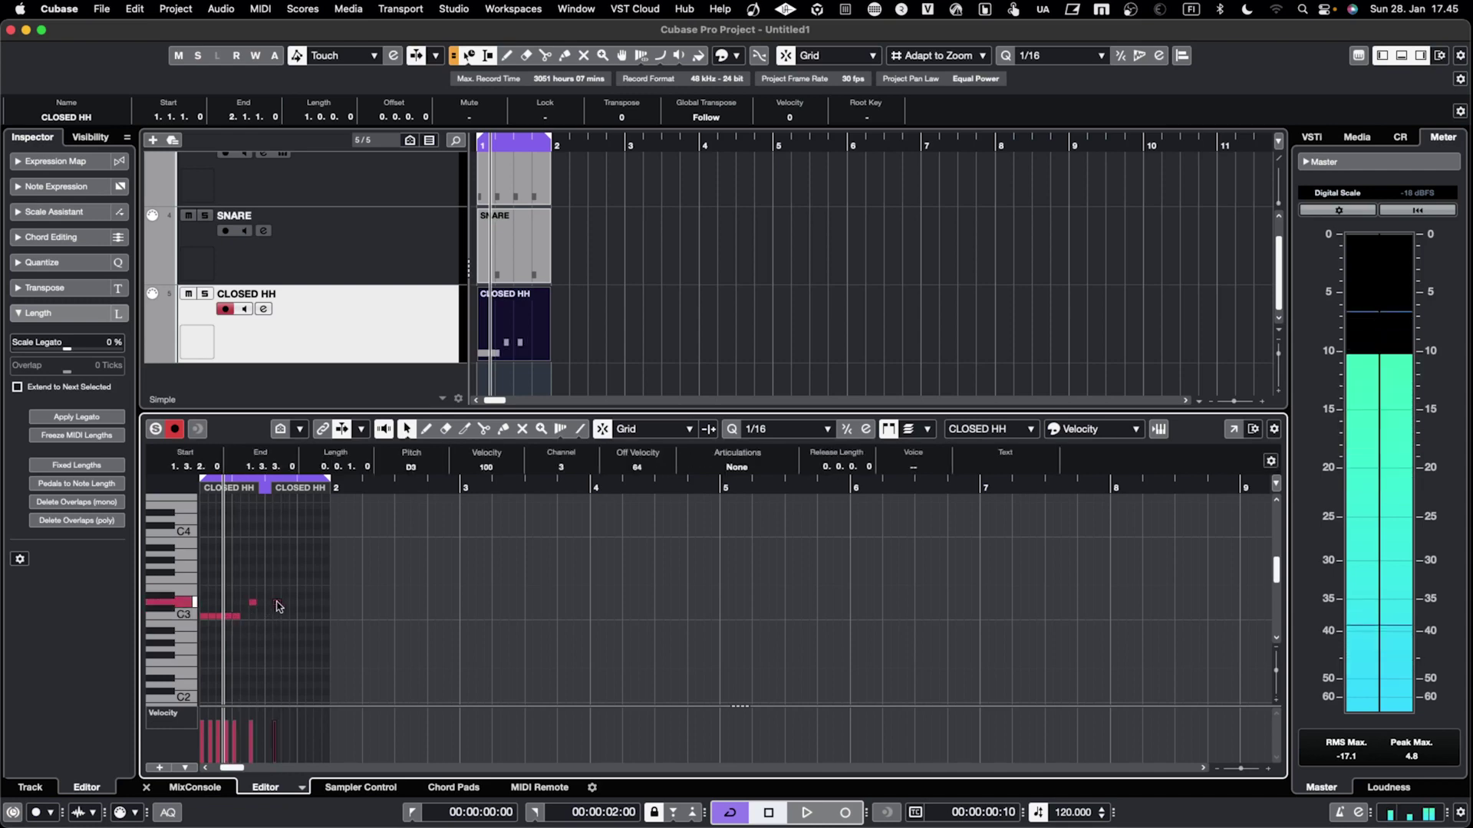
click(285, 588)
click(300, 575)
click(310, 568)
click(323, 566)
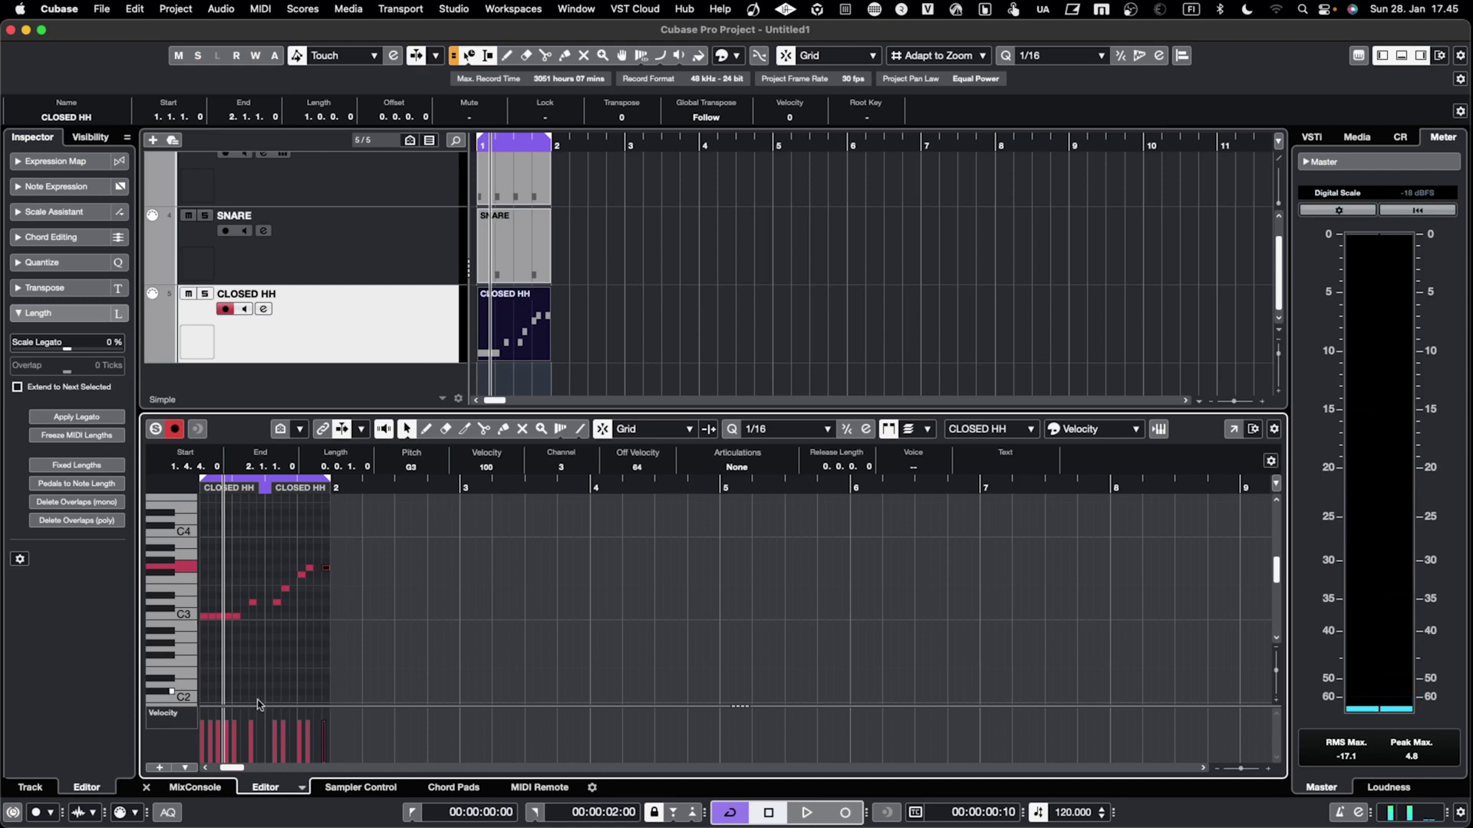
Step: Lower the velocities of the CLOSED HH notes by freehand and start looped playback
mouse_move(224, 727)
mouse_down()
mouse_move(203, 736)
mouse_move(327, 735)
mouse_move(226, 719)
mouse_move(205, 733)
mouse_up()
key(space)
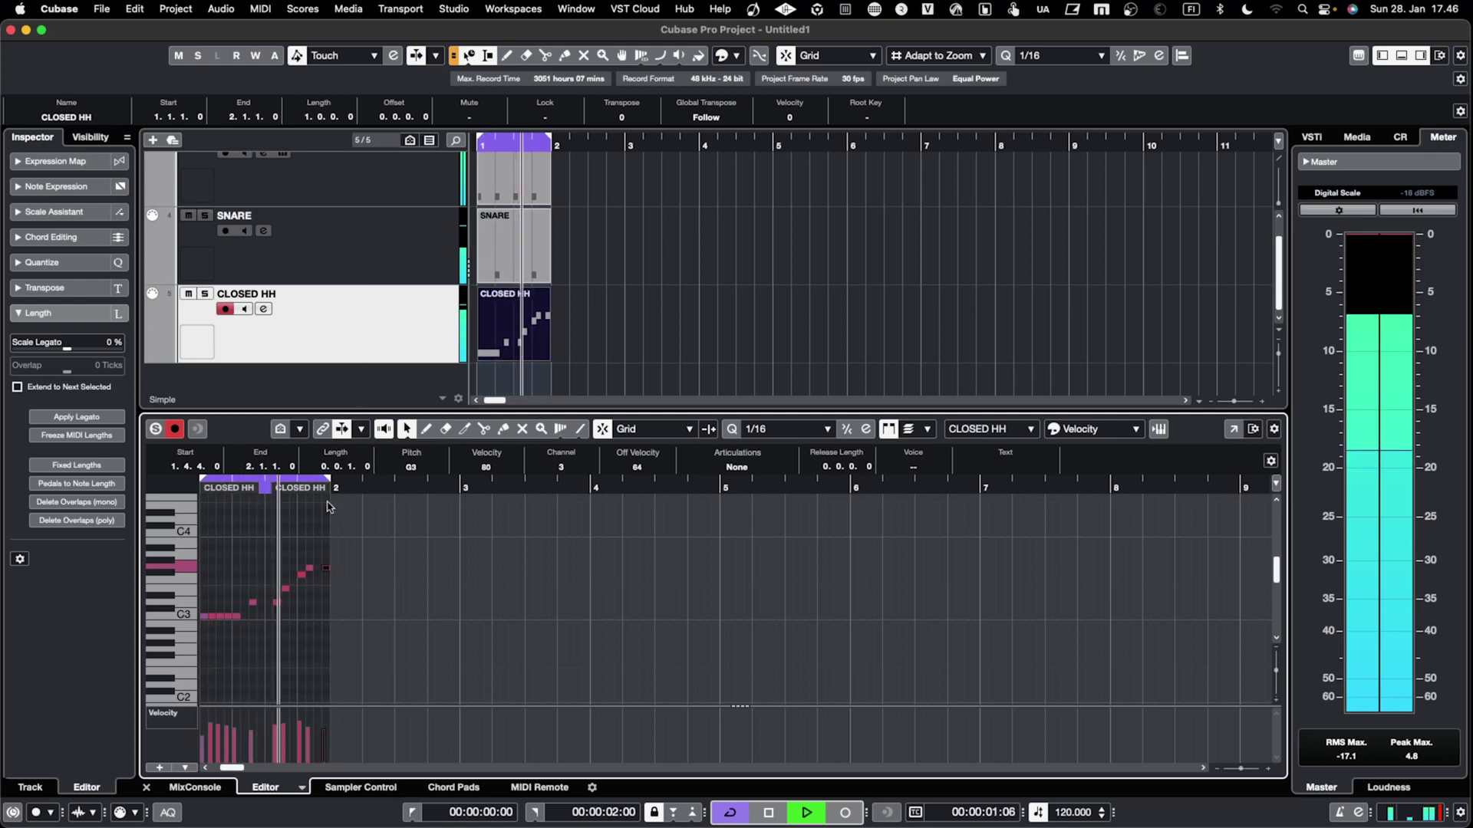
Step: Fill the gaps in the CLOSED HH part with D3 at 1.2.4 and 1.3.1 and F3 at 1.3.4, then stop playback
click(263, 604)
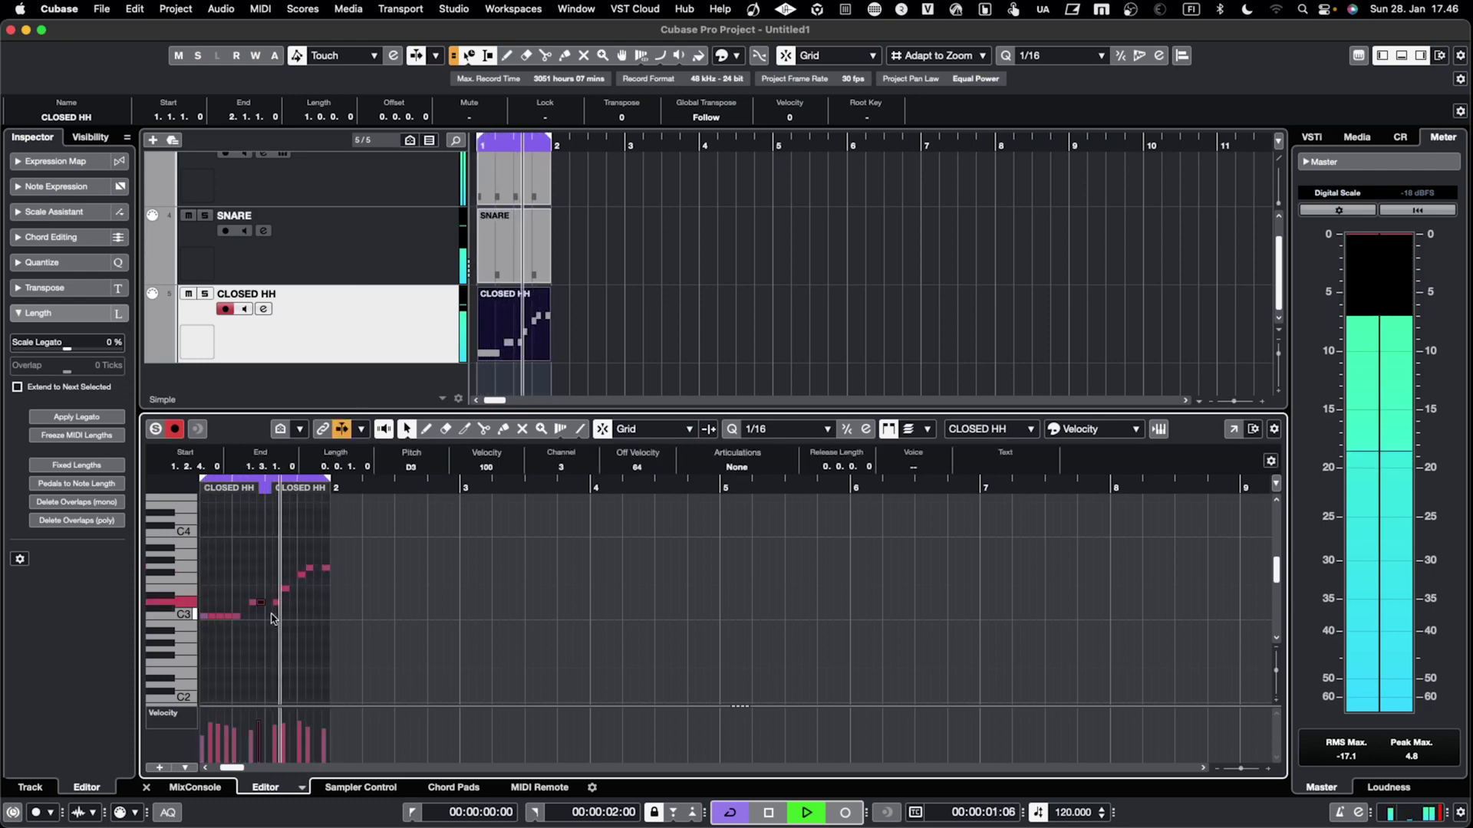
click(268, 603)
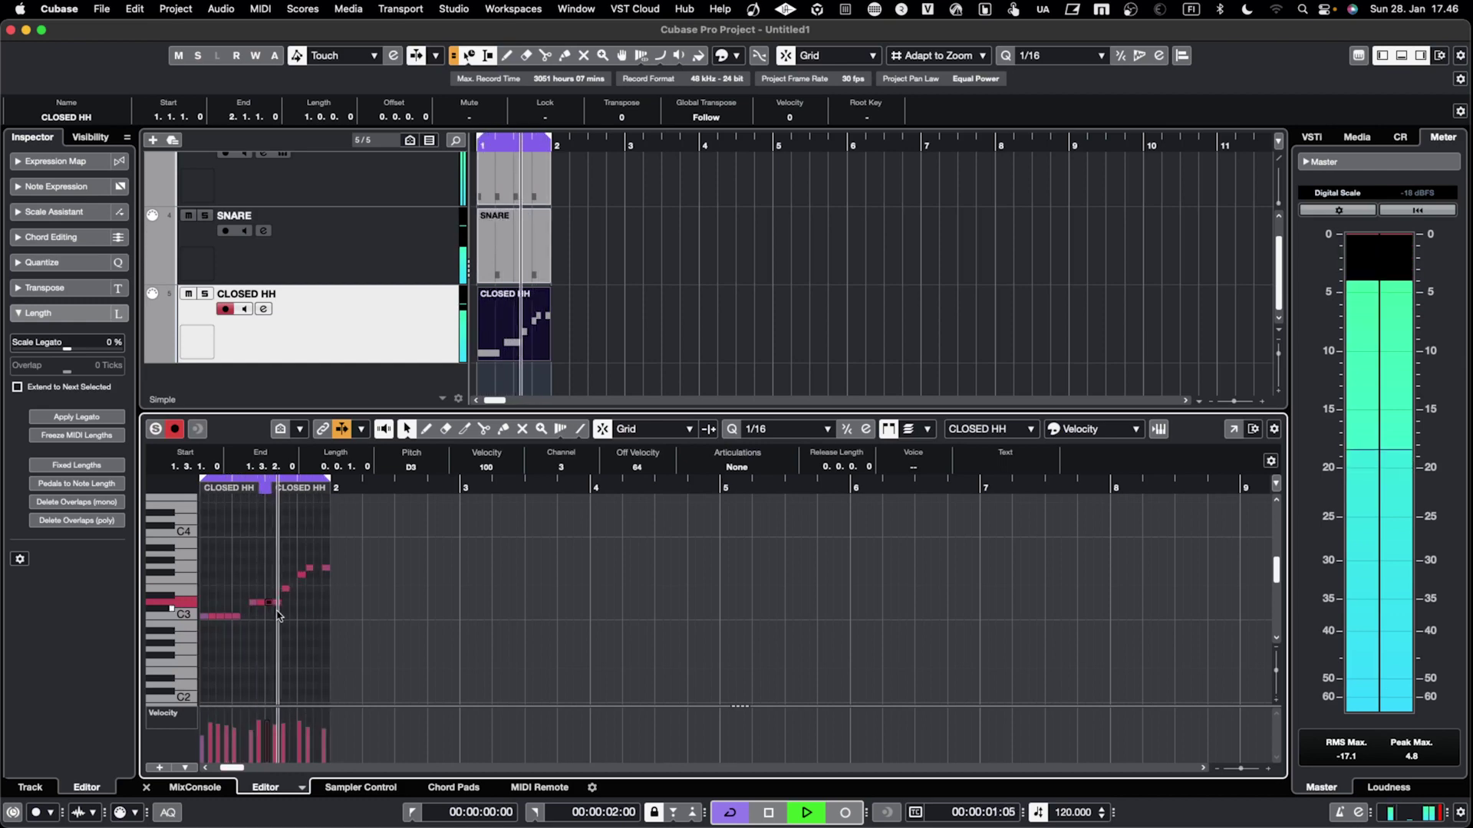
double_click(293, 581)
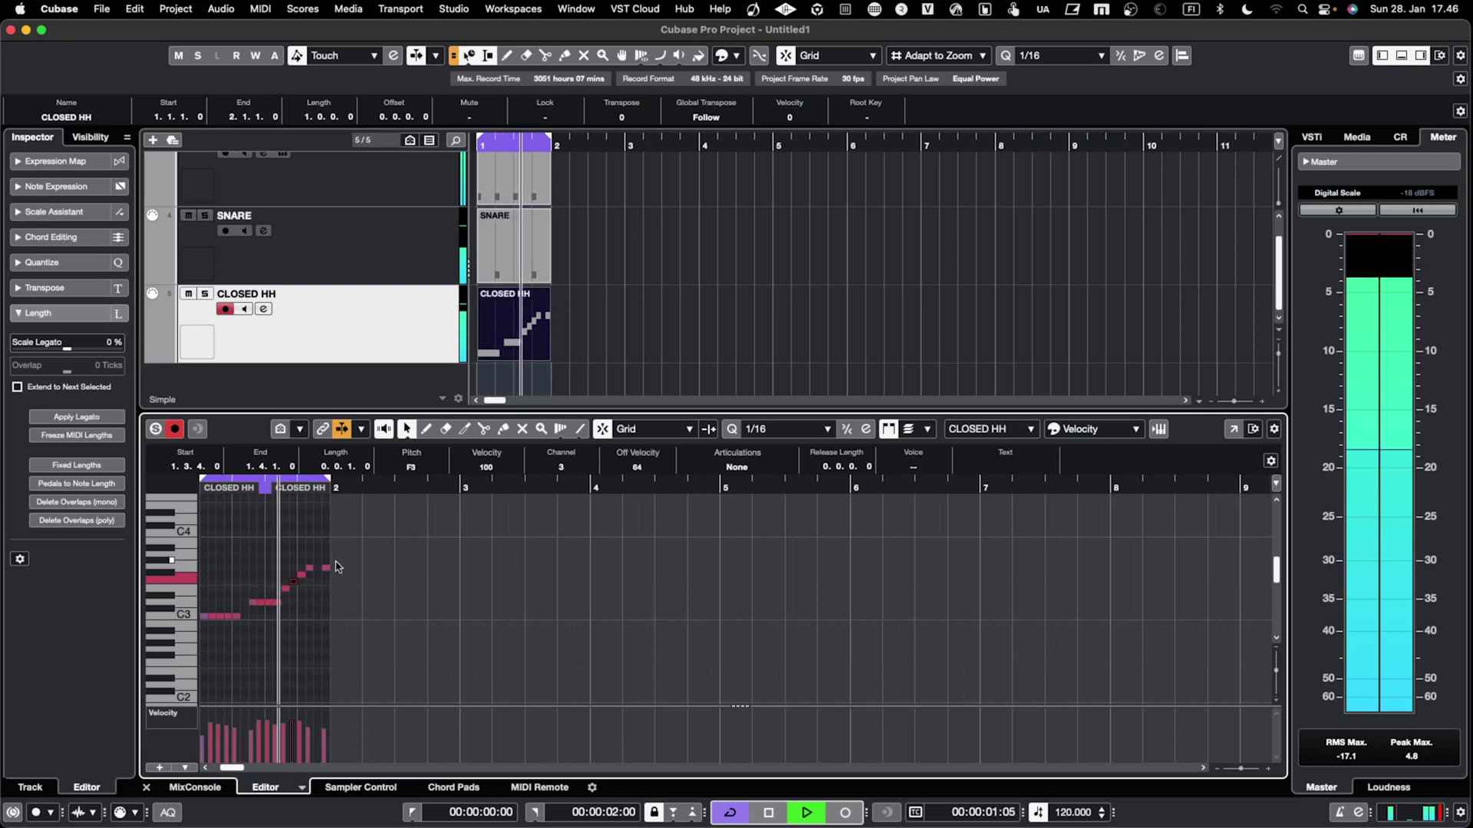
key(space)
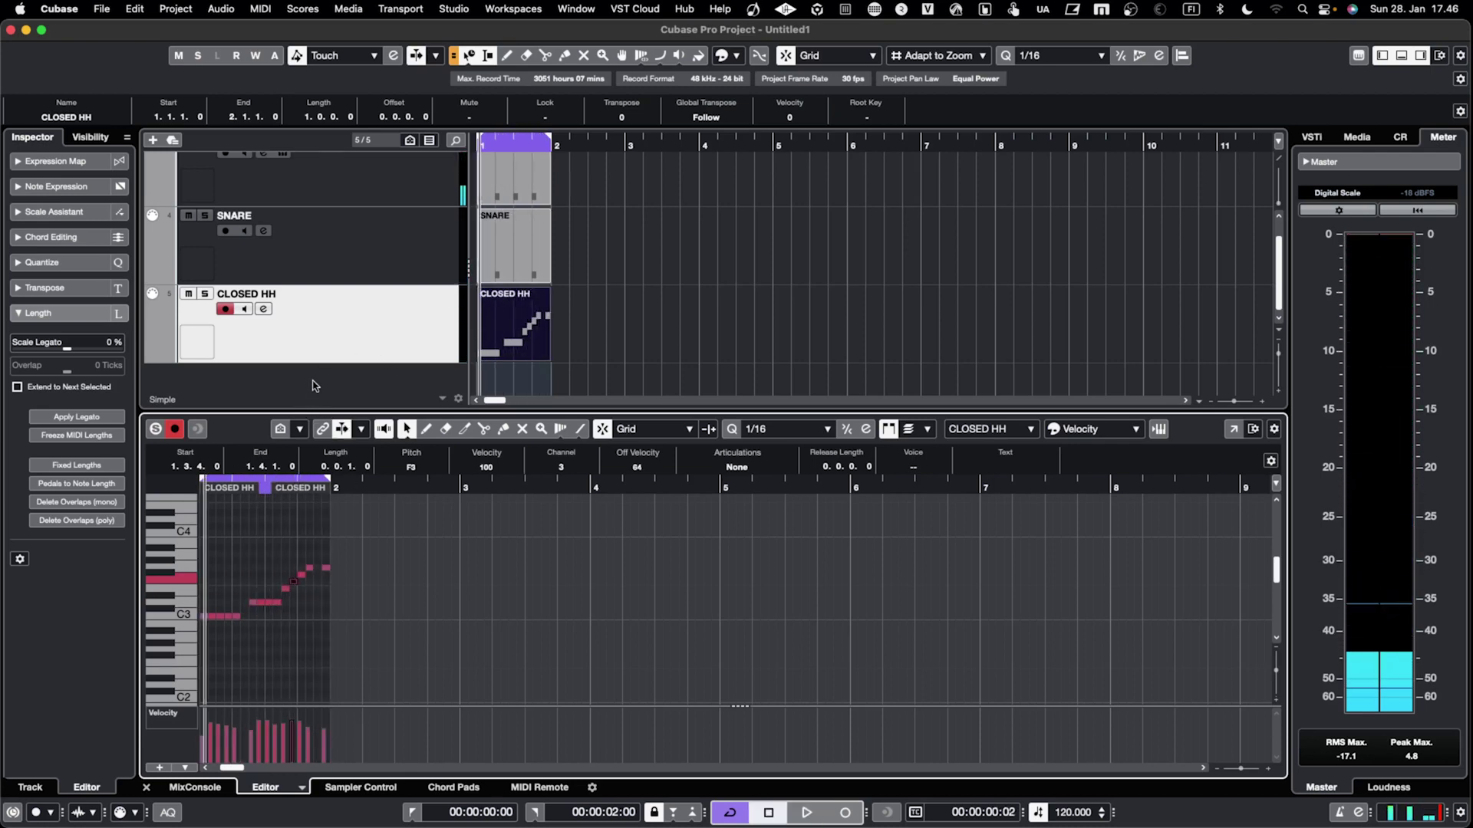
Step: Show the MixConsole, filter out the MIDI Channels type and play the loop to check the separate drum channels
scroll(313, 385, up, 1)
scroll(313, 386, up, 1)
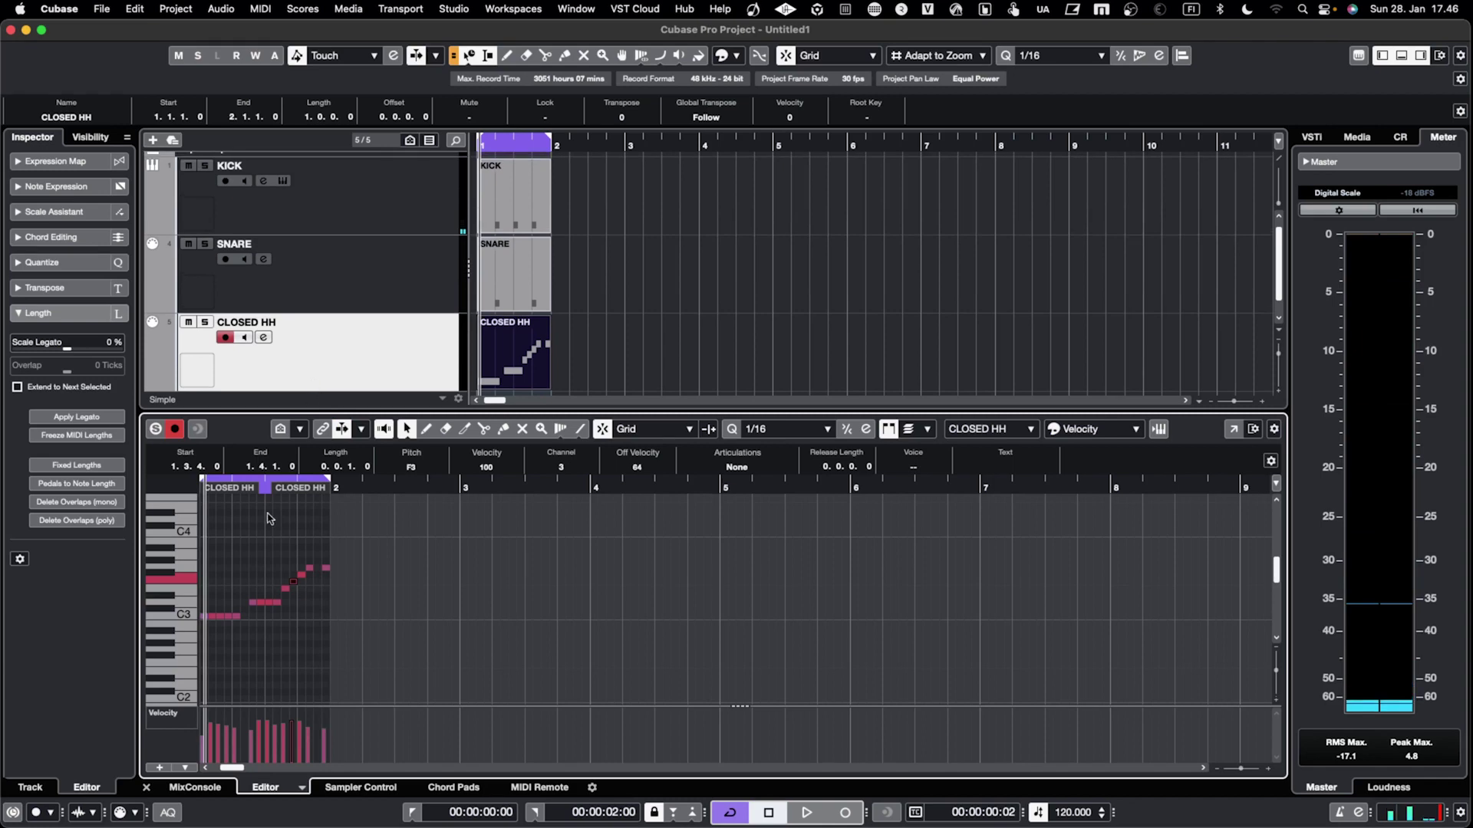
click(202, 791)
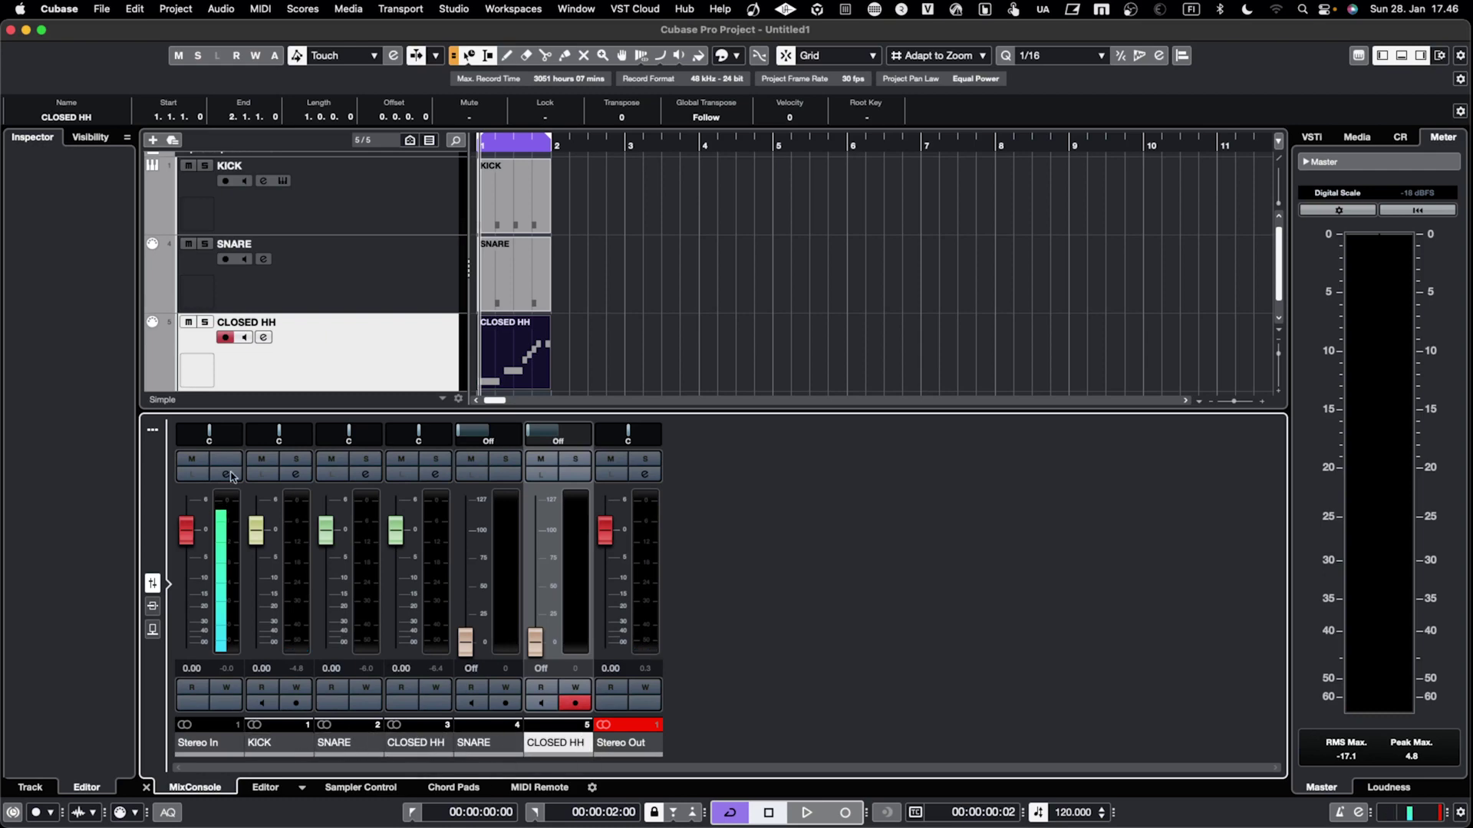
click(152, 430)
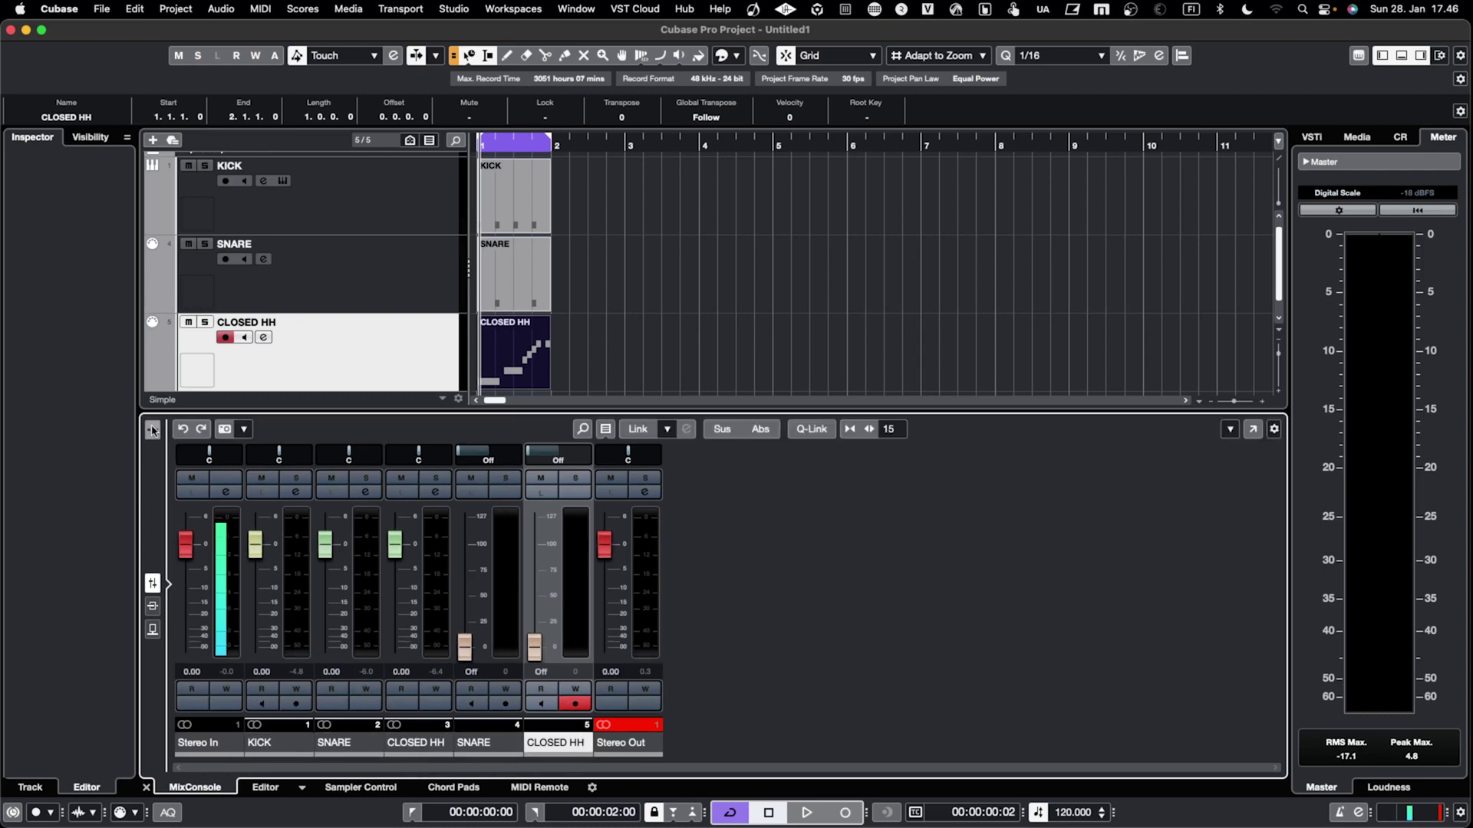
click(604, 429)
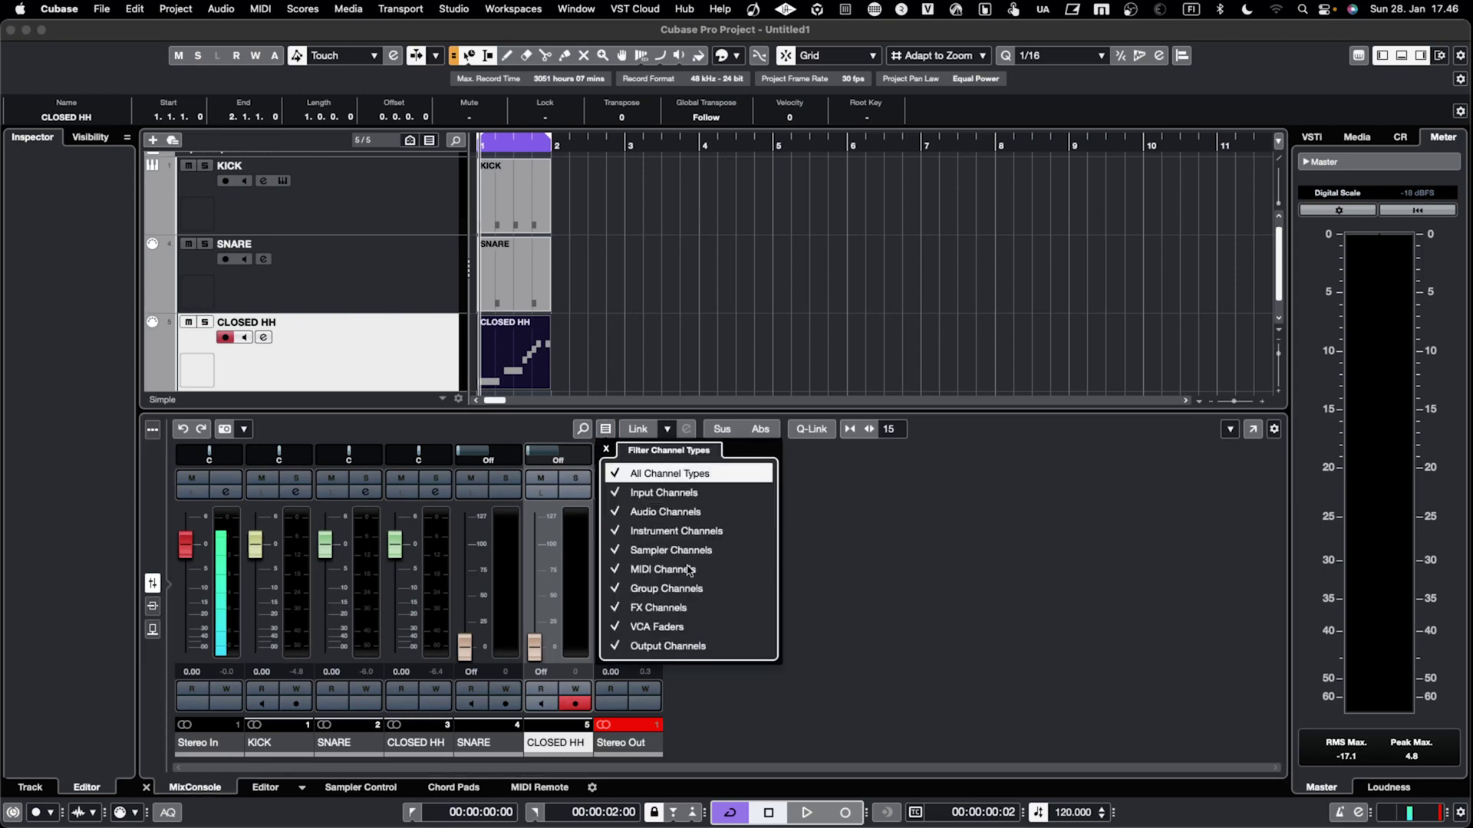
click(653, 570)
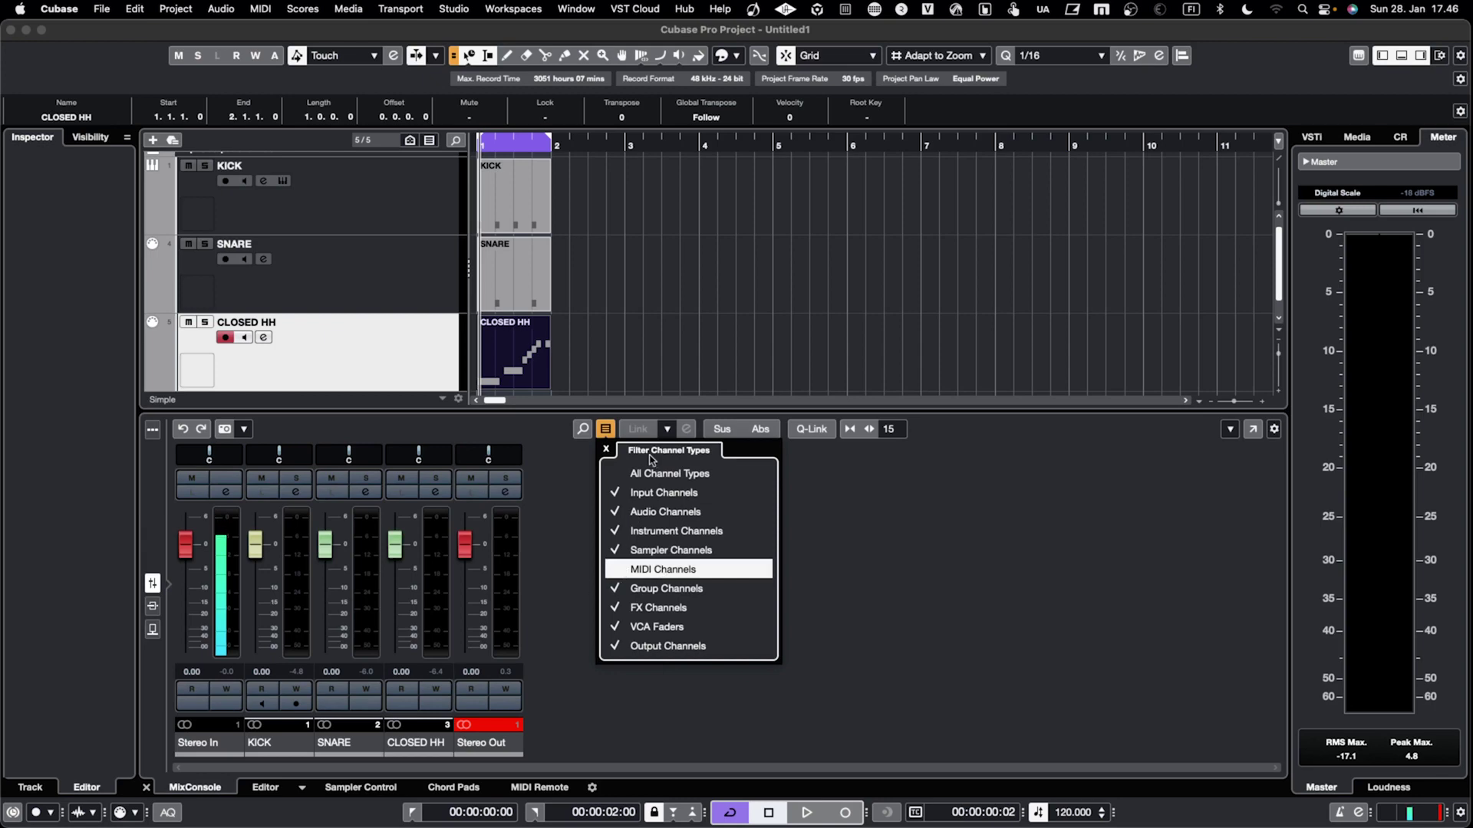
click(607, 434)
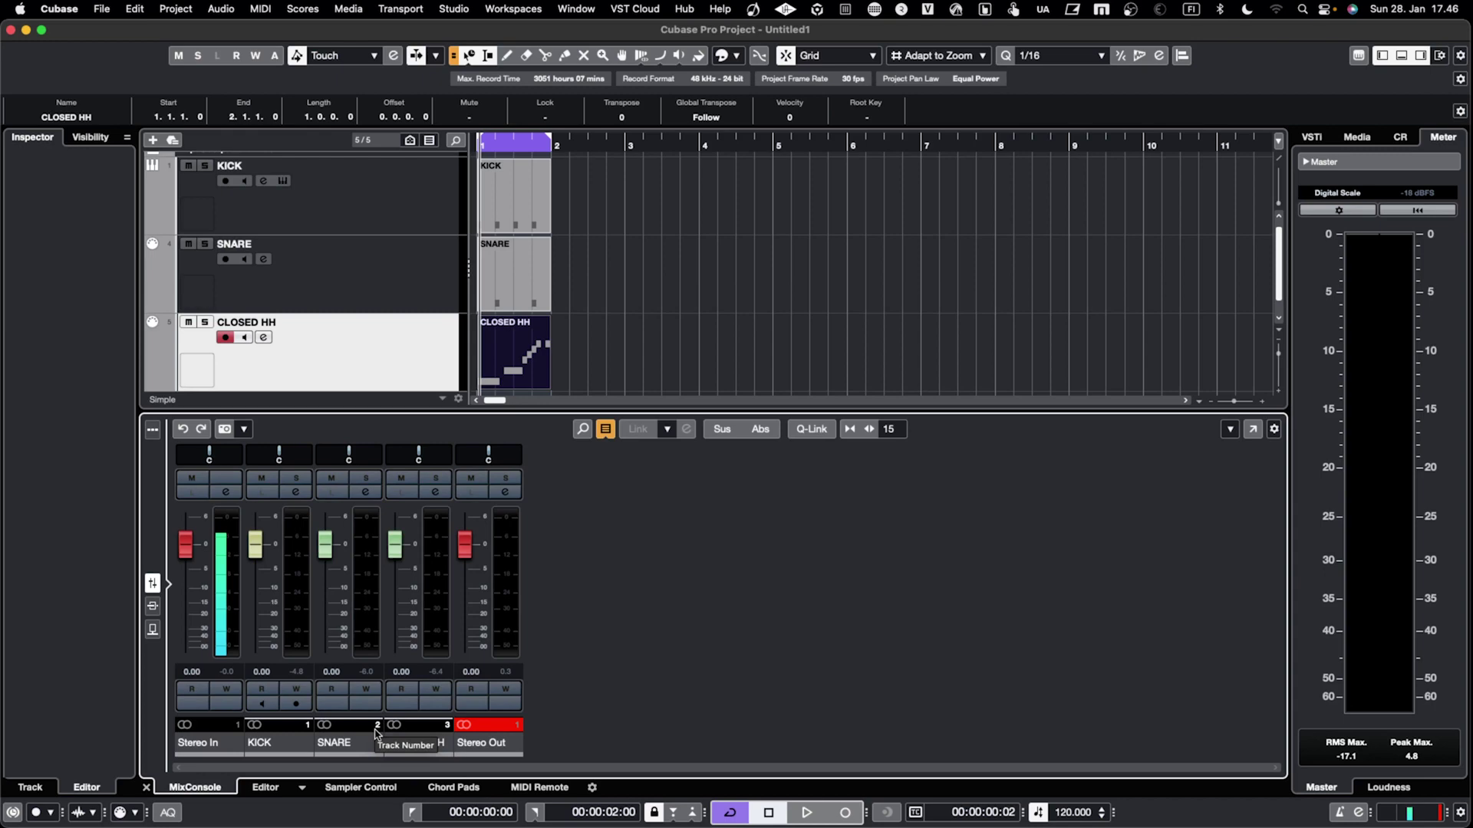
key(space)
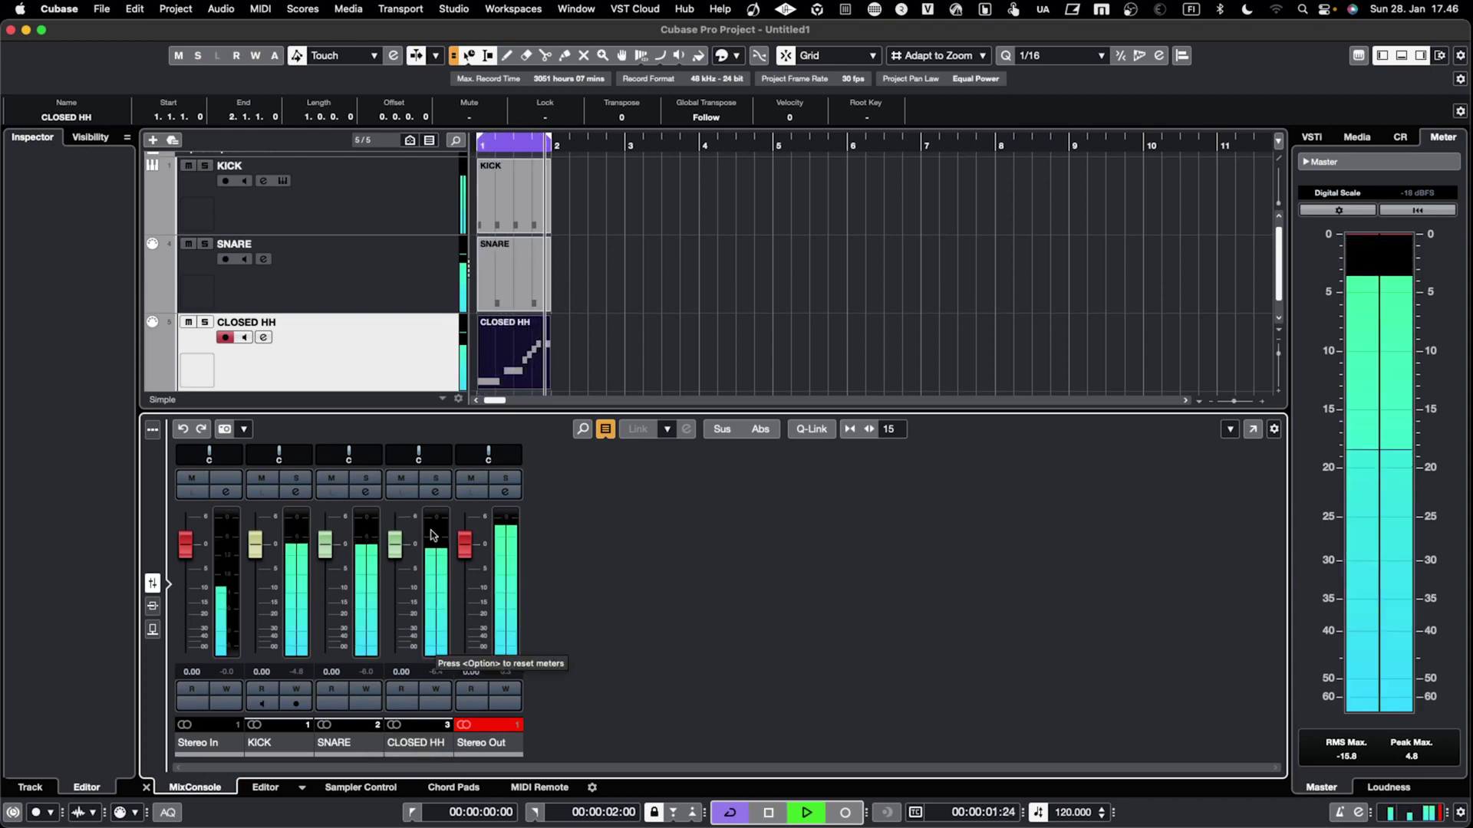
Step: Stop playback and unfold the automation lanes of the KICK instrument track to examine its KICK, SNARE and CLOSED HH output channels
key(space)
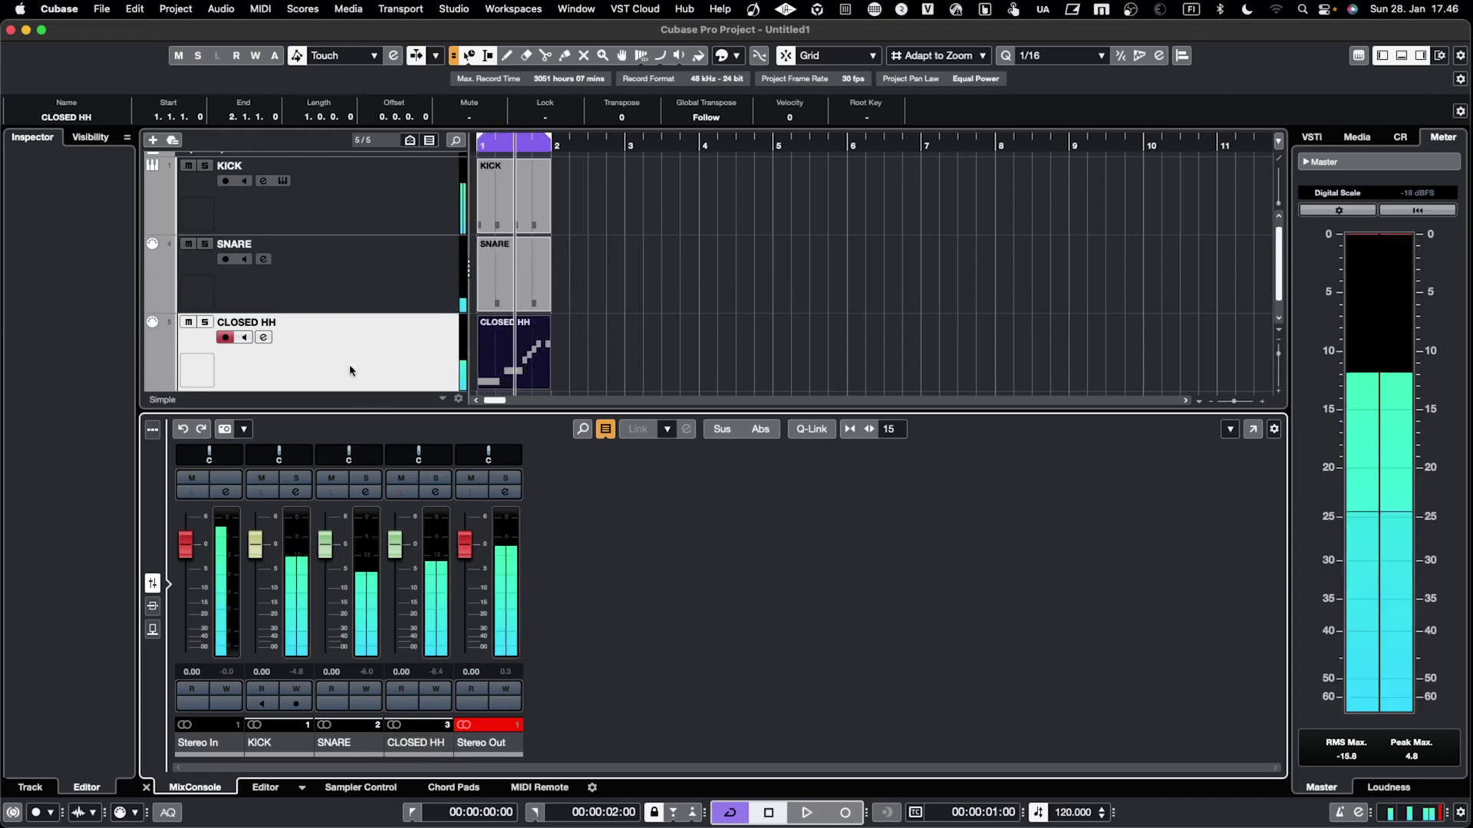
click(260, 218)
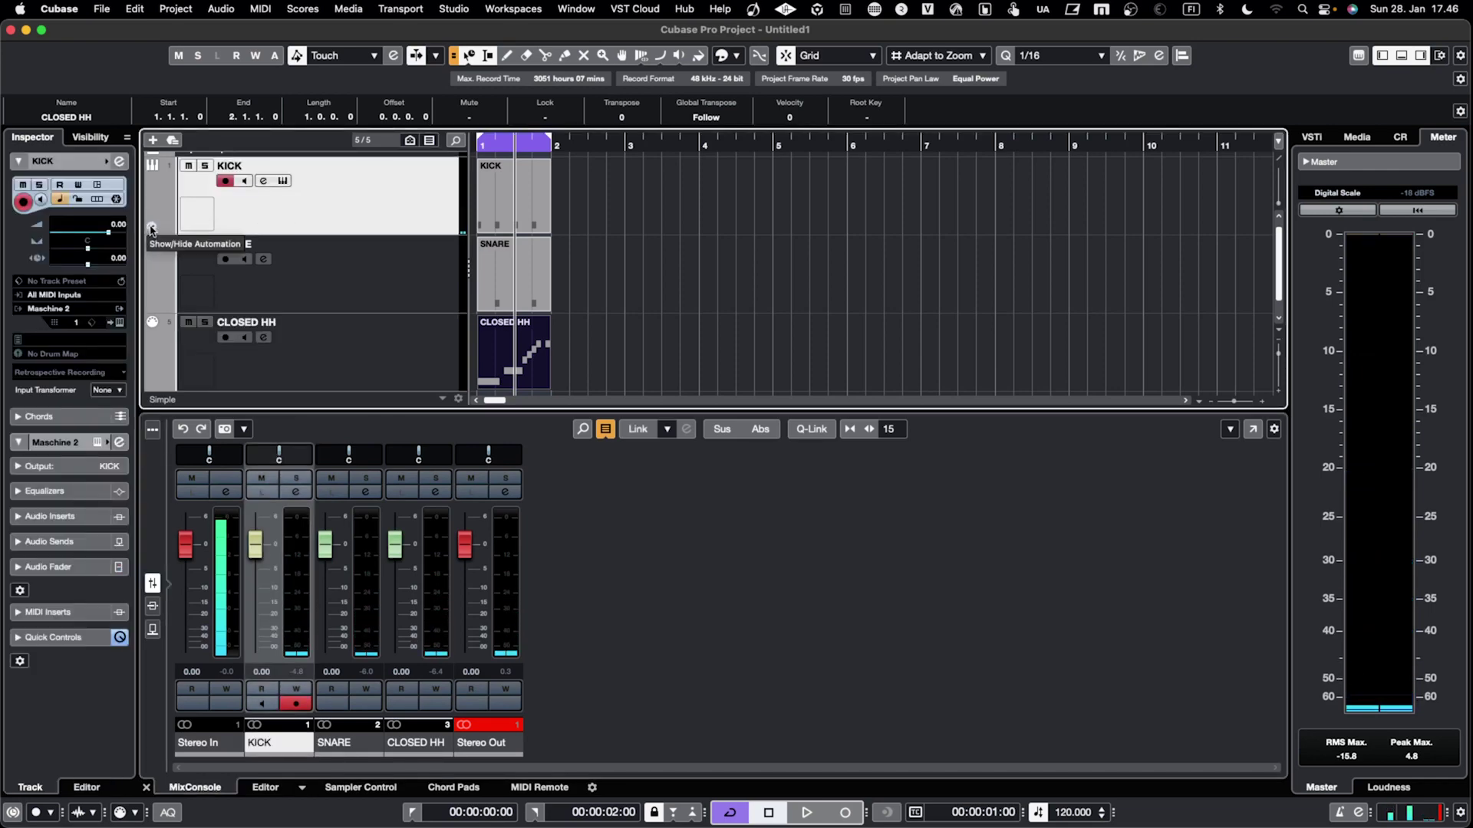
click(151, 228)
click(151, 228)
click(151, 228)
scroll(264, 234, down, 5)
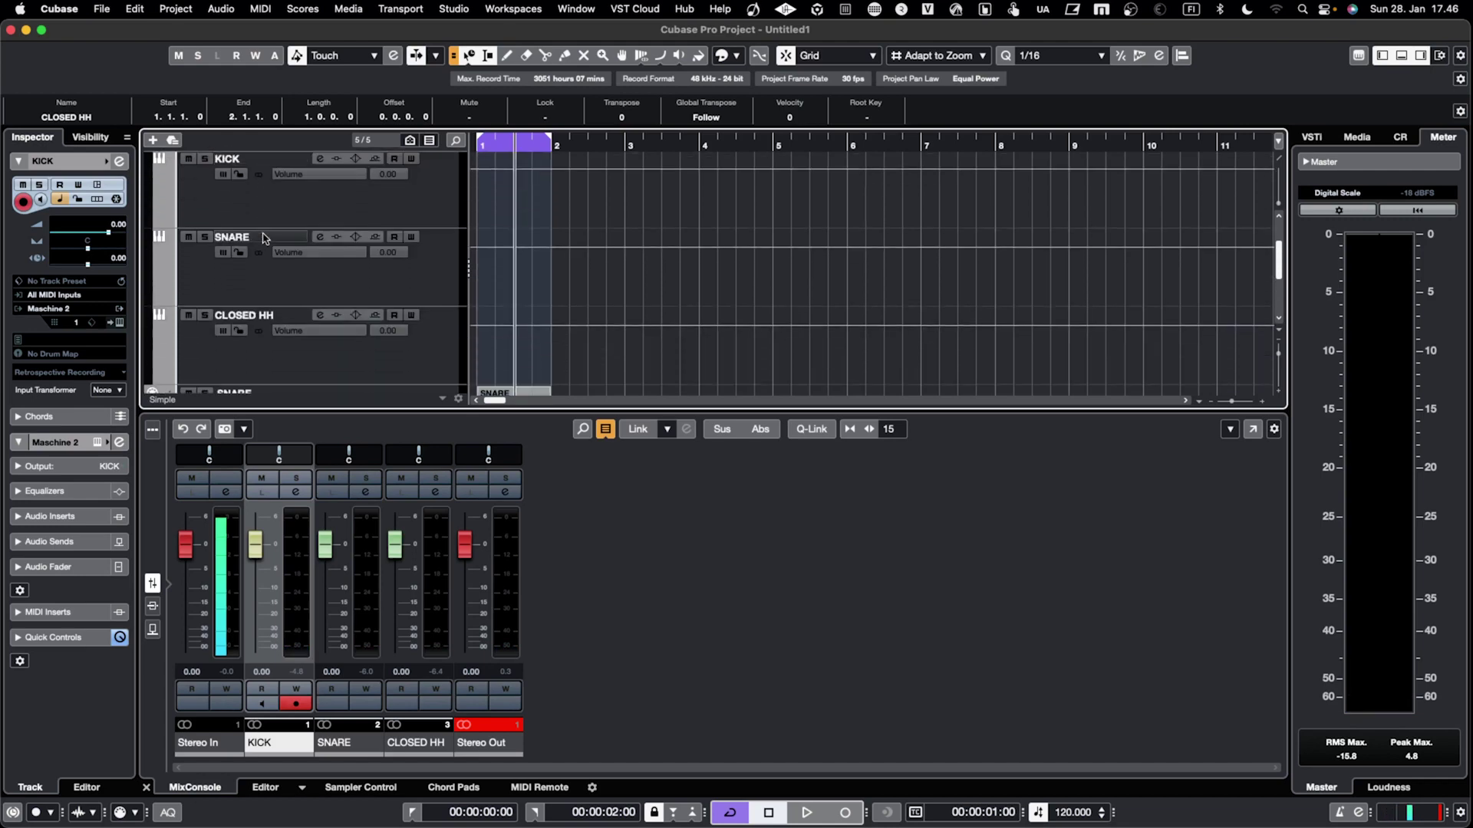
scroll(263, 236, up, 4)
scroll(263, 238, down, 1)
scroll(329, 240, up, 2)
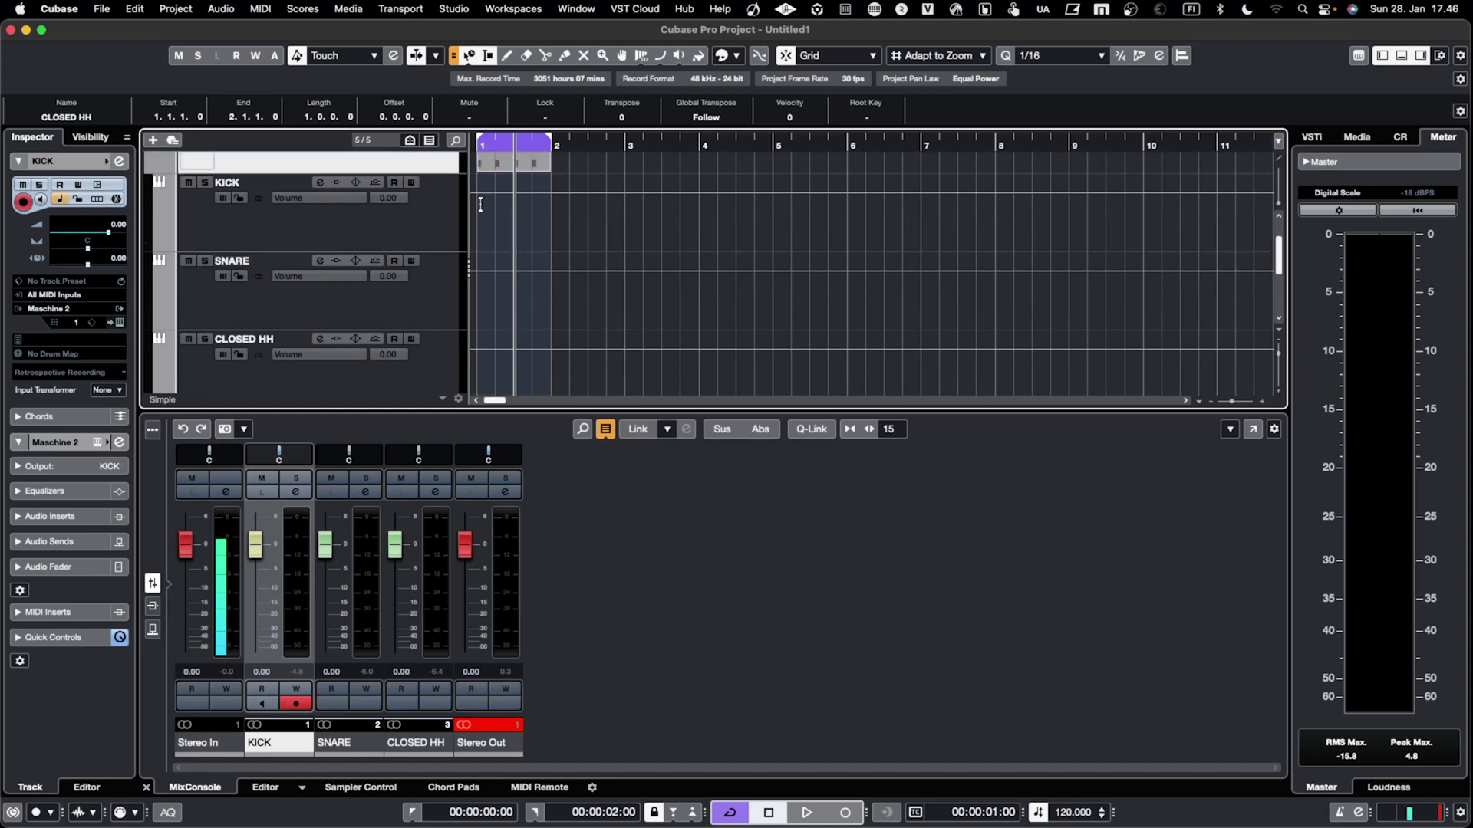
scroll(475, 244, up, 2)
scroll(475, 244, down, 2)
Step: Play the loop to check the output lanes' meters, then hide the KICK track's automation lanes
key(space)
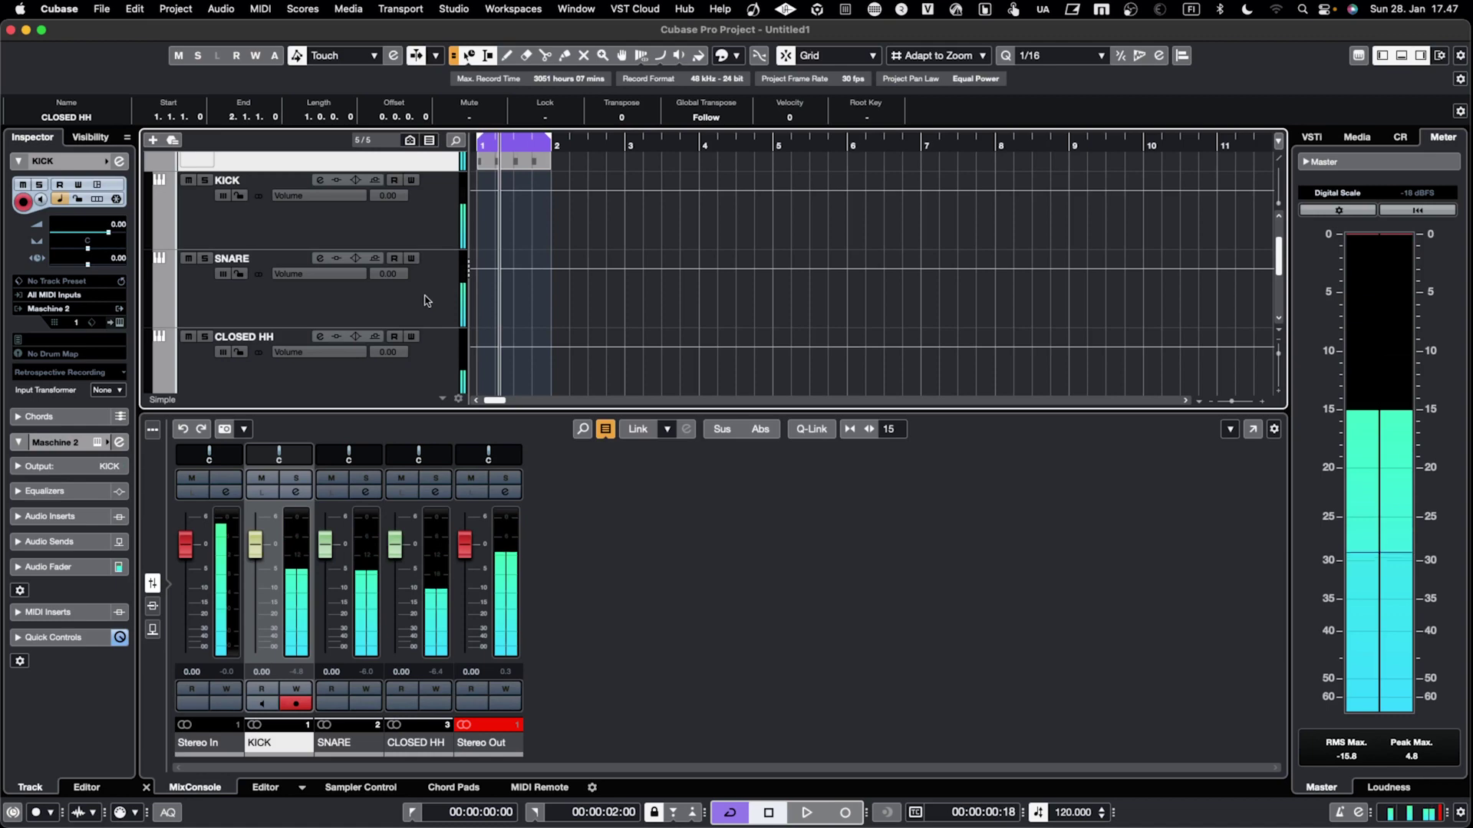
scroll(434, 302, up, 1)
scroll(434, 302, up, 2)
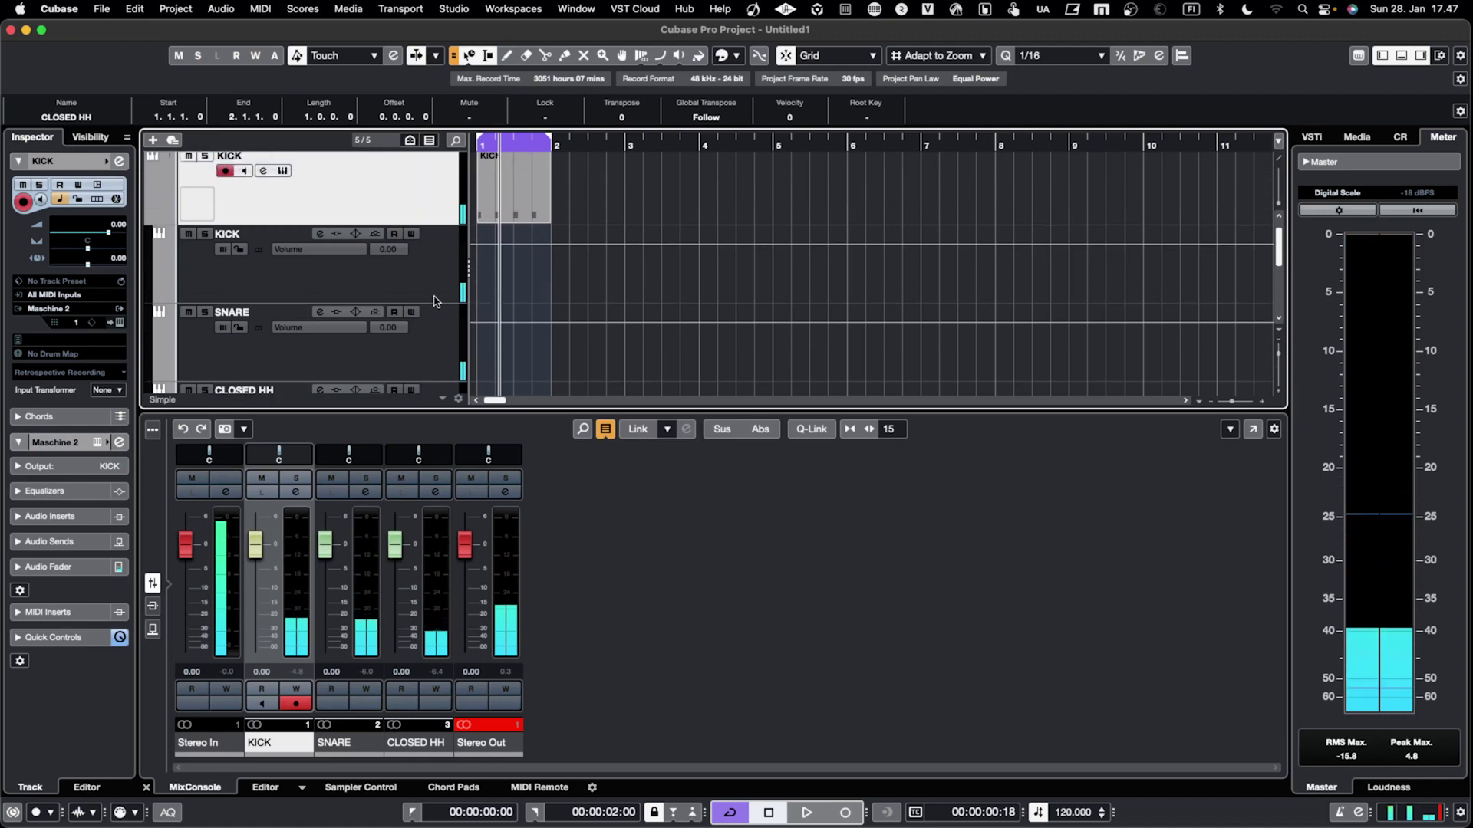
scroll(434, 301, up, 2)
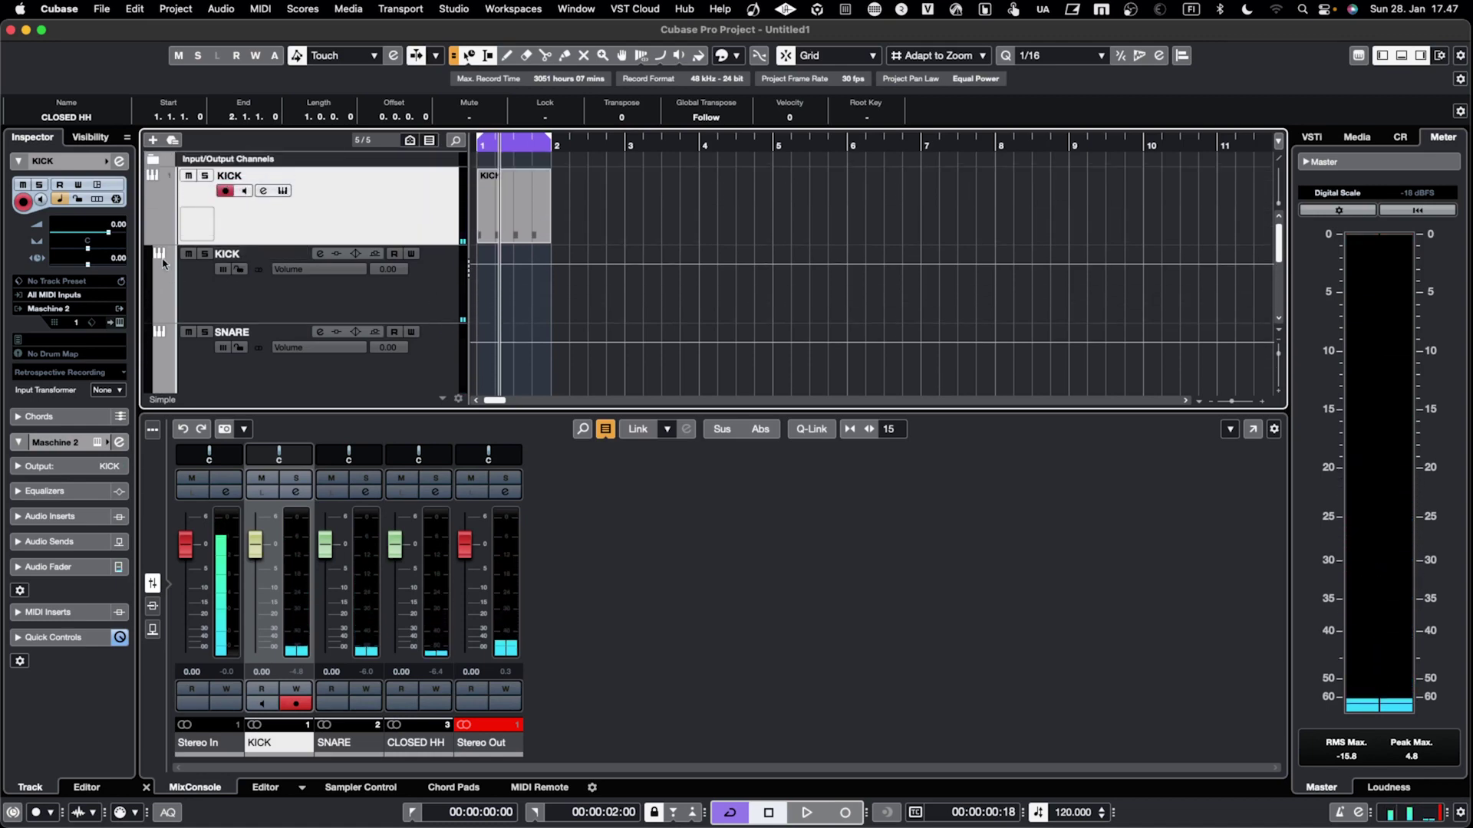
click(151, 239)
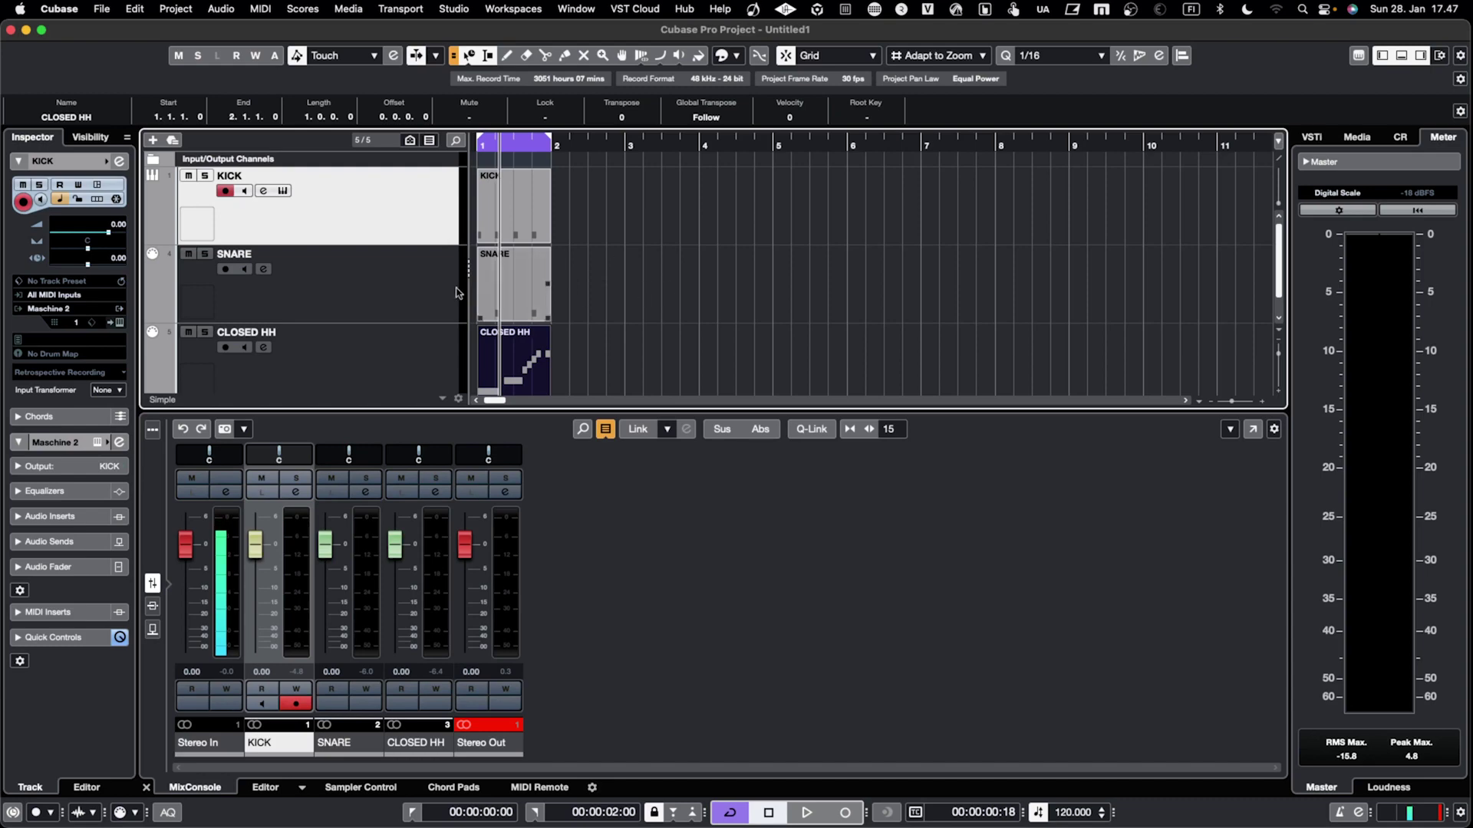
click(144, 235)
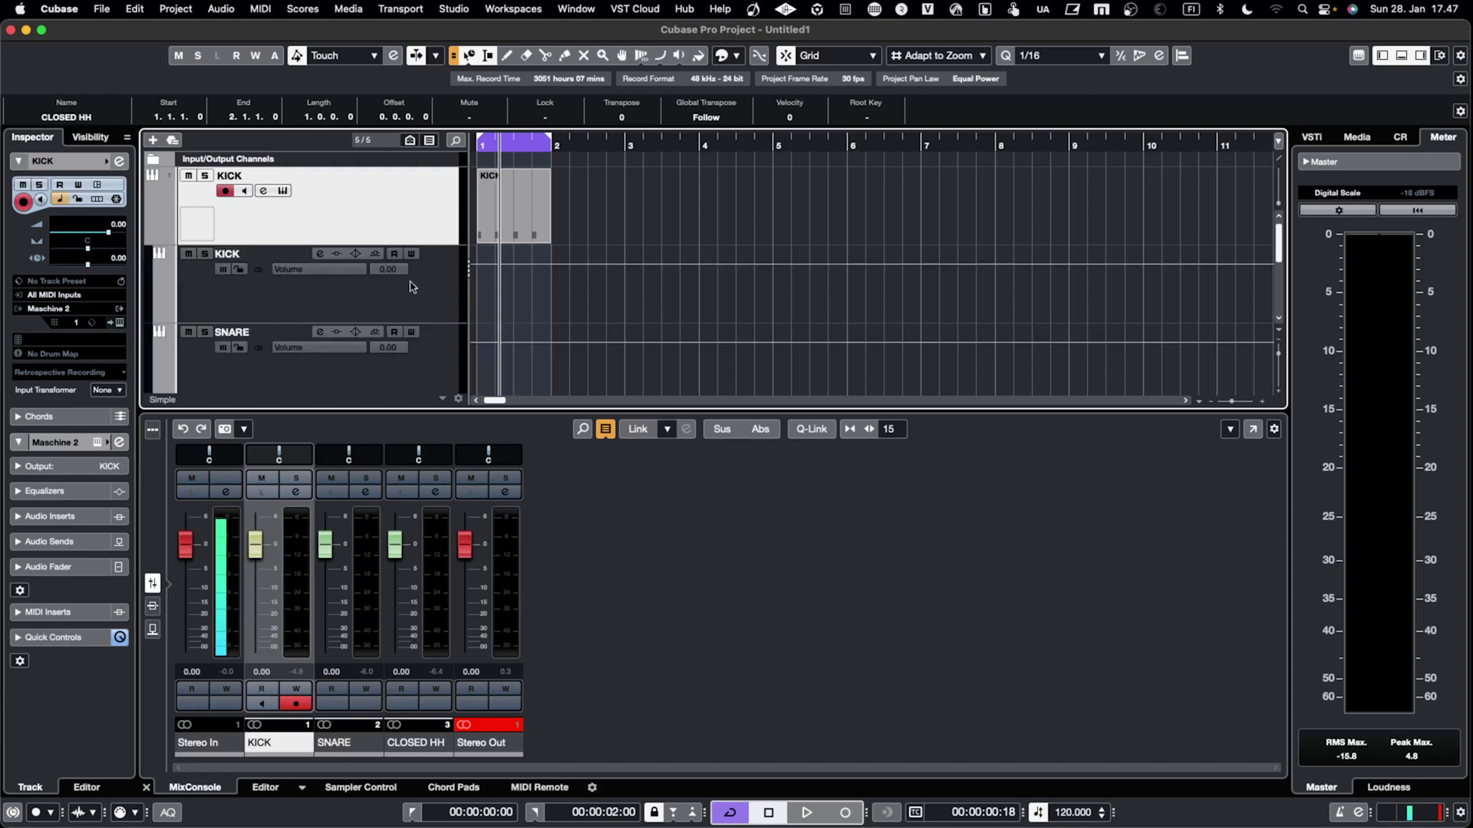
click(153, 239)
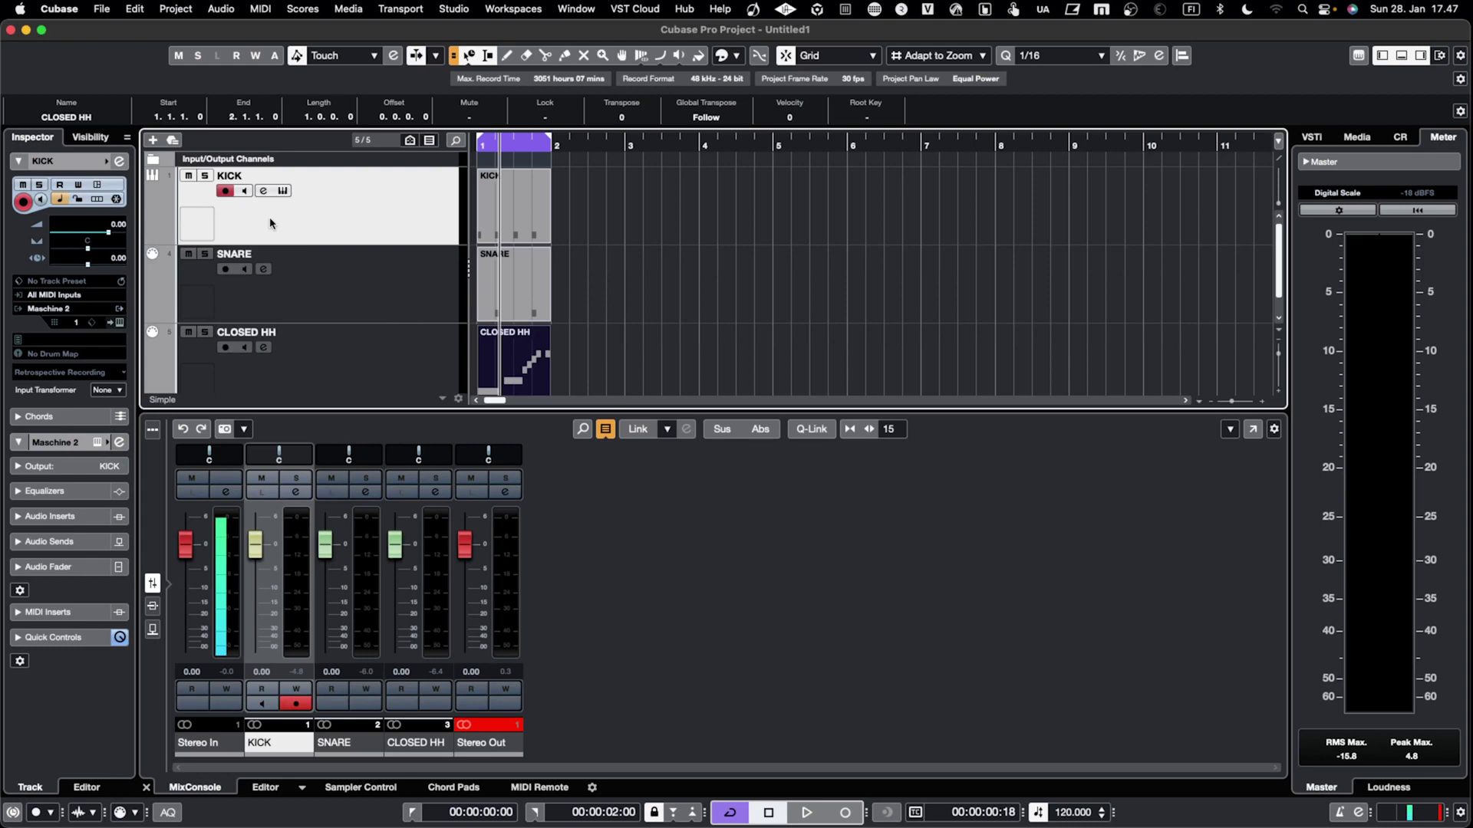
Step: Play the loop briefly to check the three drum tracks, then stop it and select the CLOSED HH track
scroll(316, 289, down, 2)
key(space)
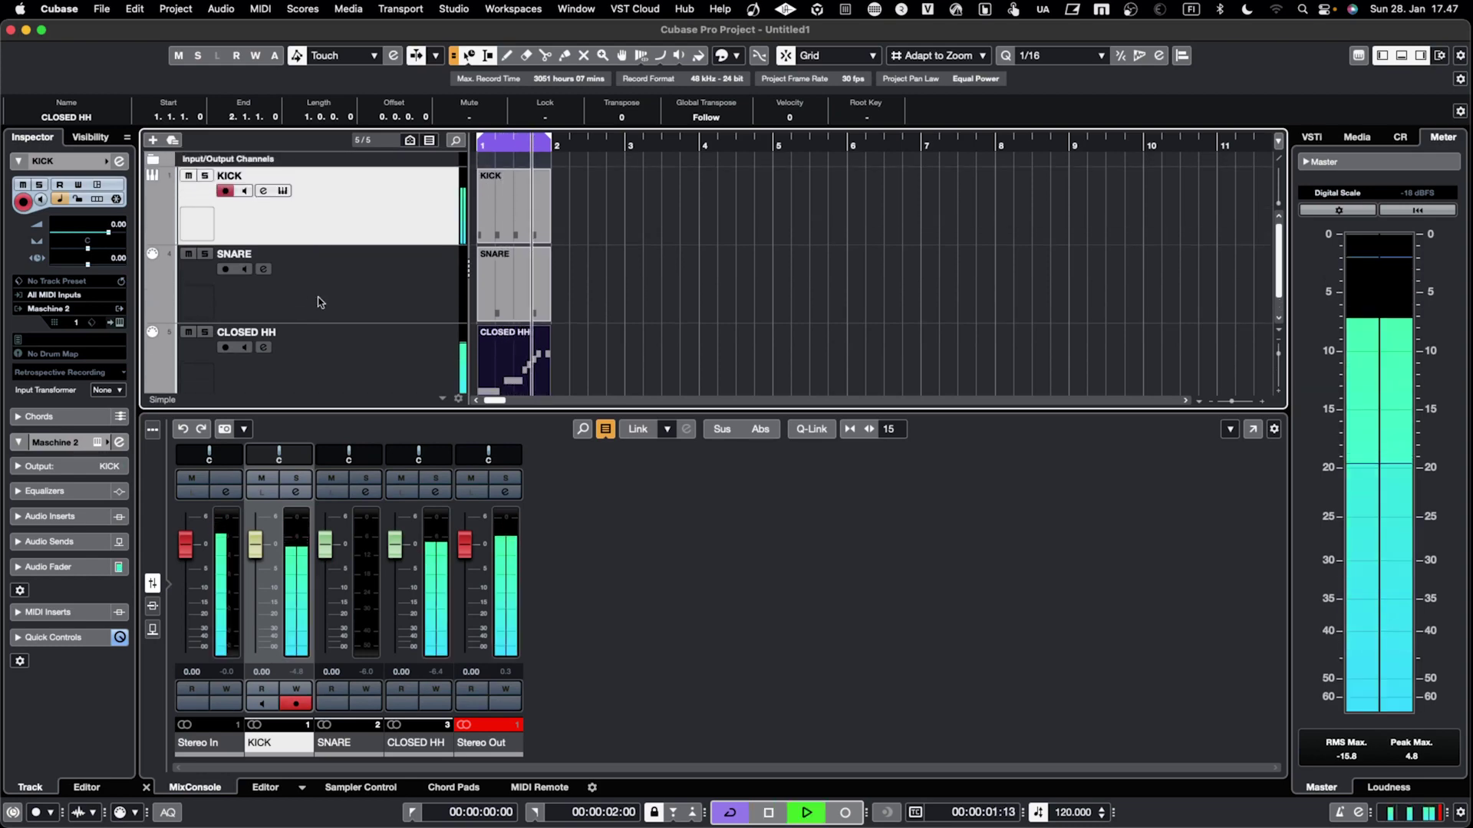
key(space)
scroll(323, 322, down, 1)
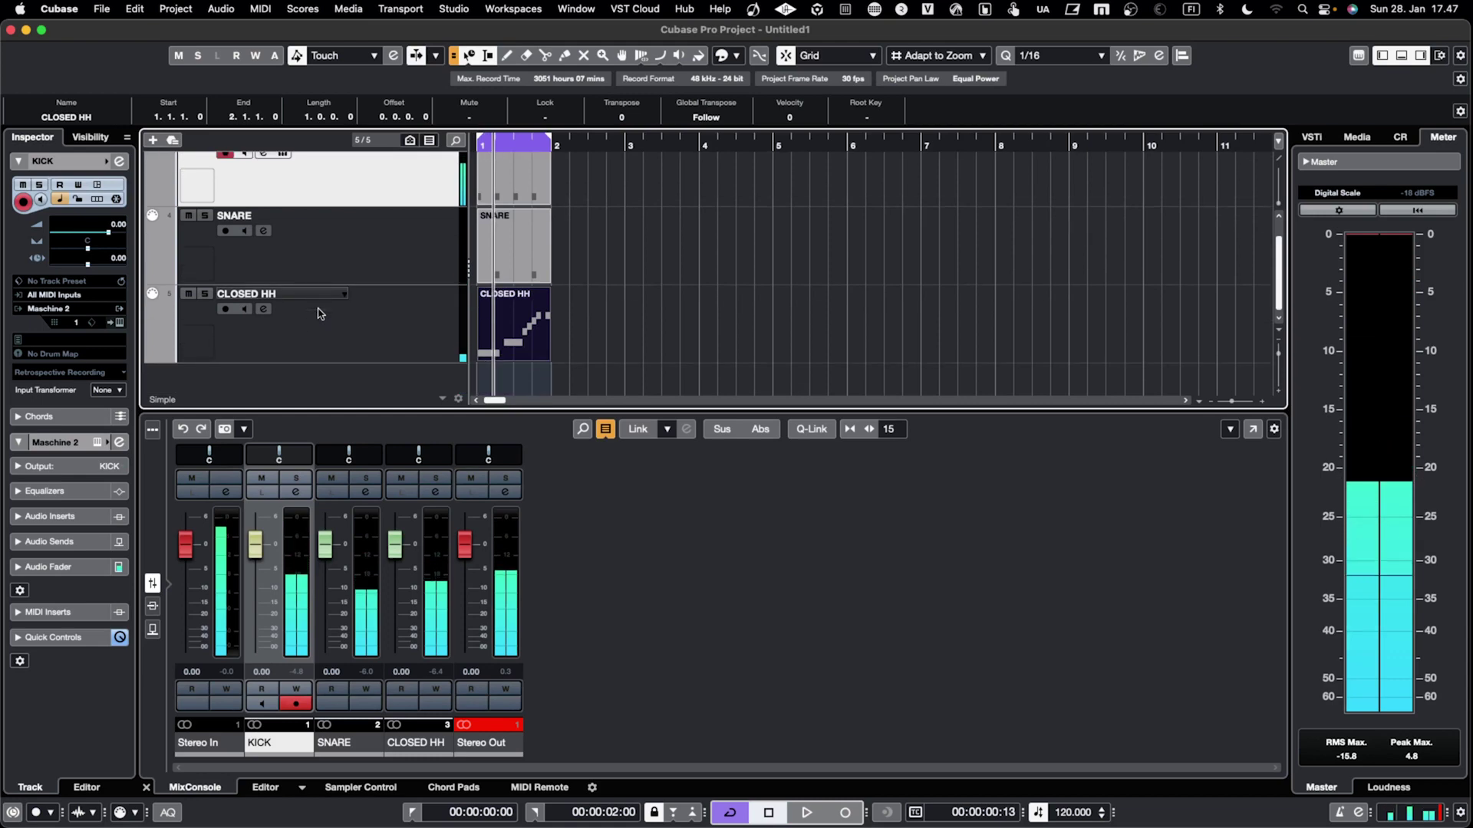
click(323, 338)
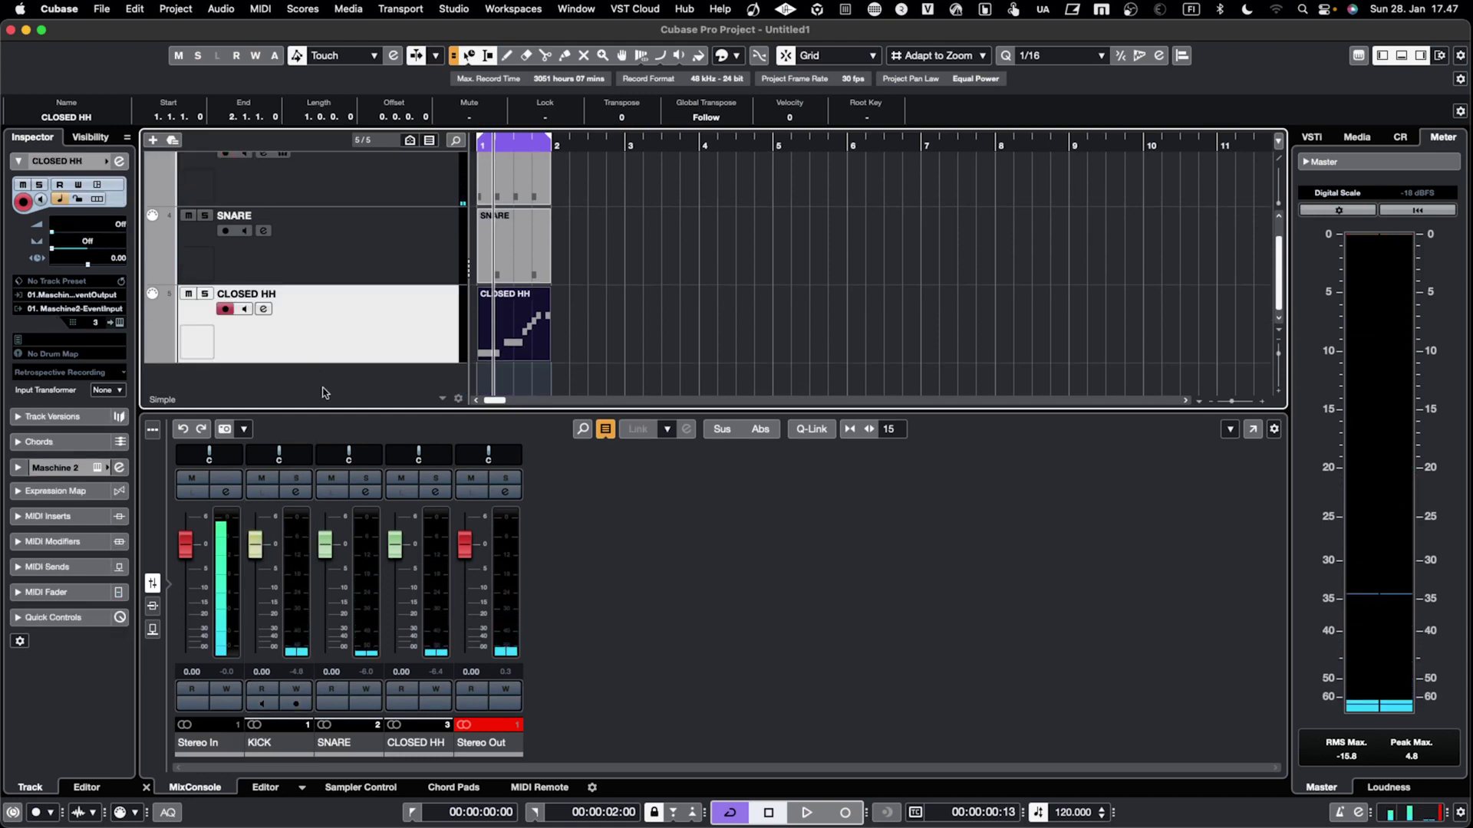
scroll(321, 338, up, 2)
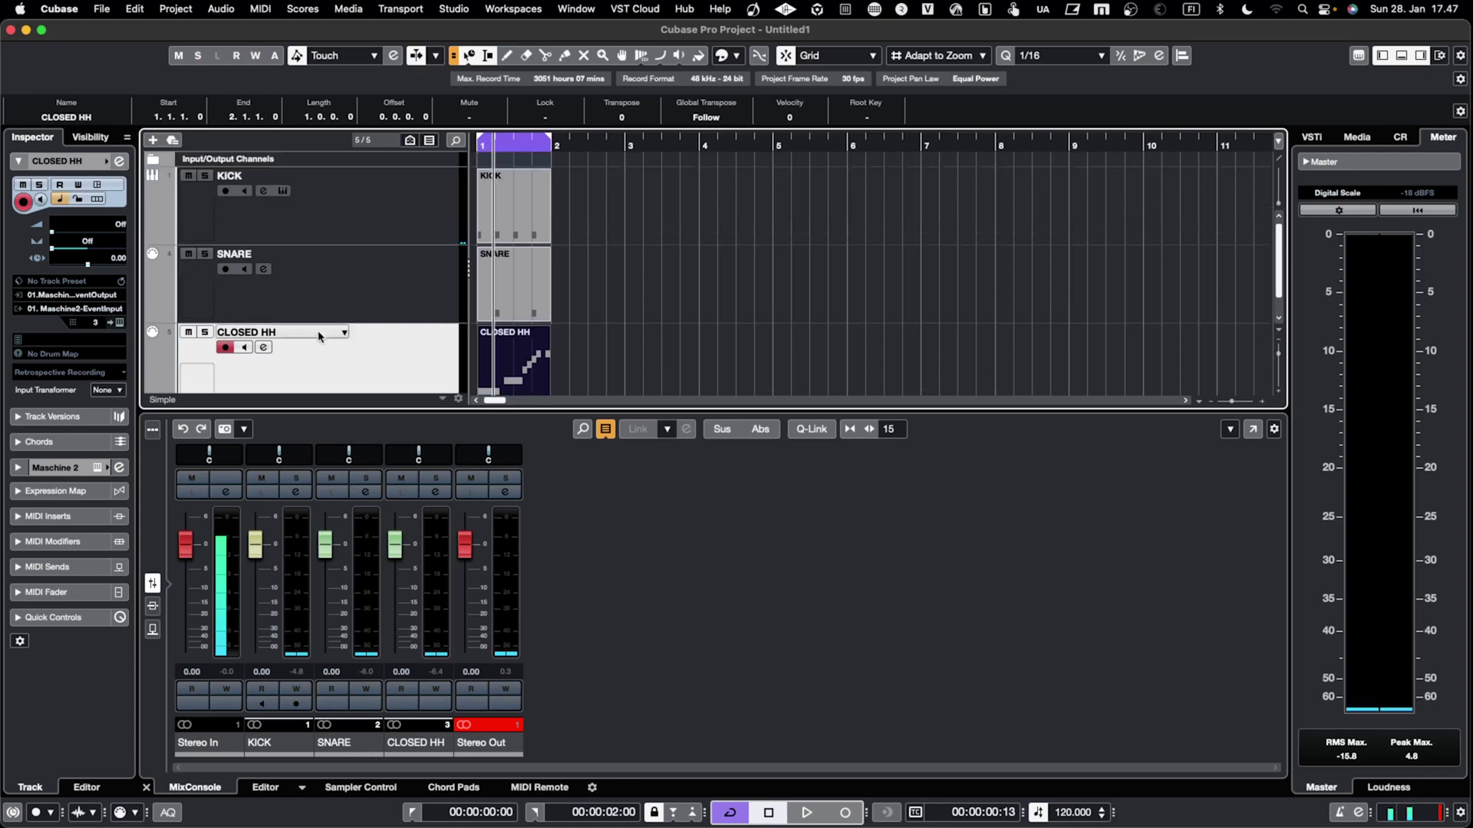
Step: Add one folder track named MASCHINE below the Input/Output Channels folder
click(284, 167)
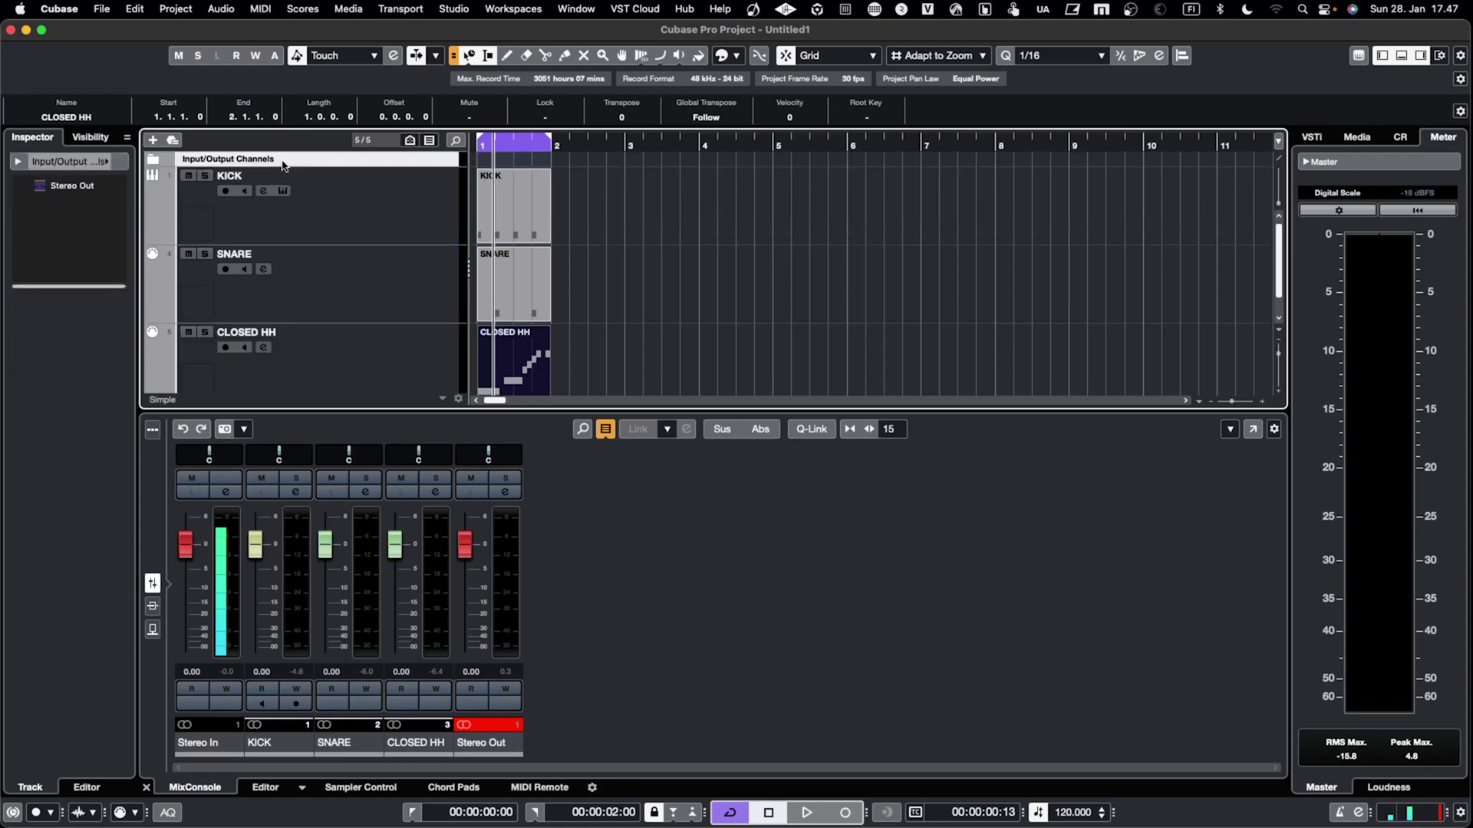
right_click(292, 164)
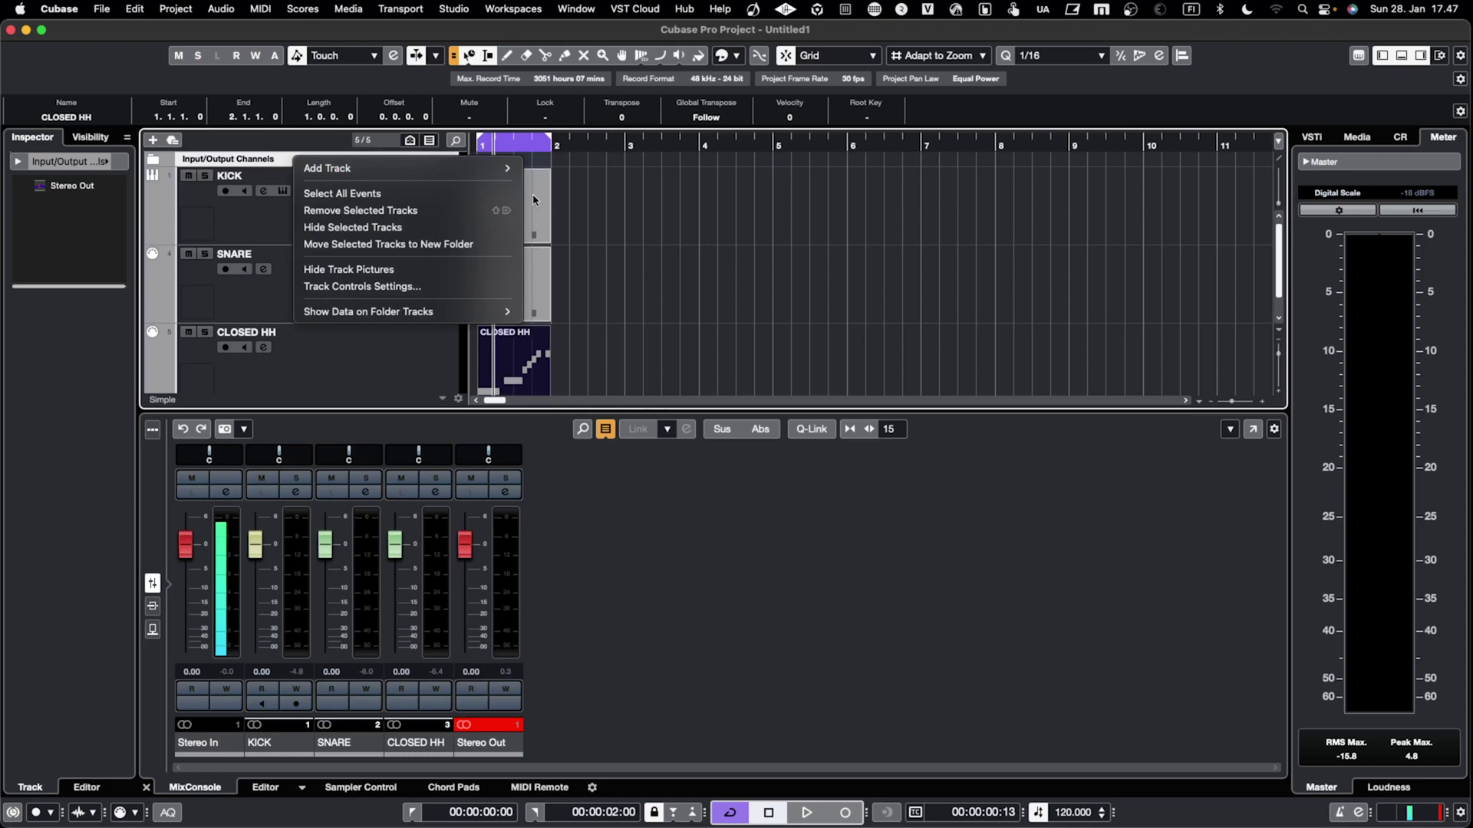
mouse_move(484, 170)
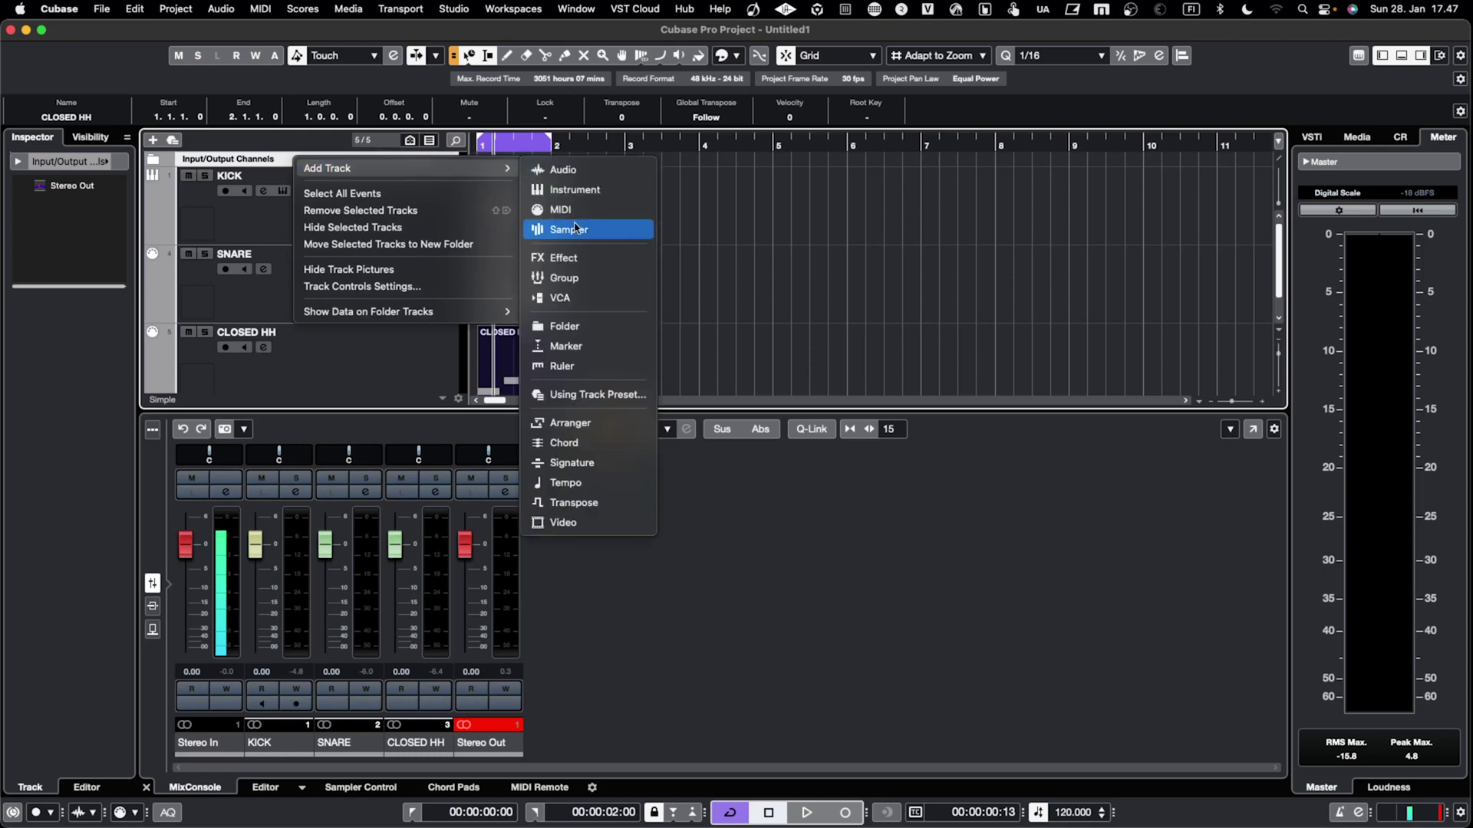
click(563, 328)
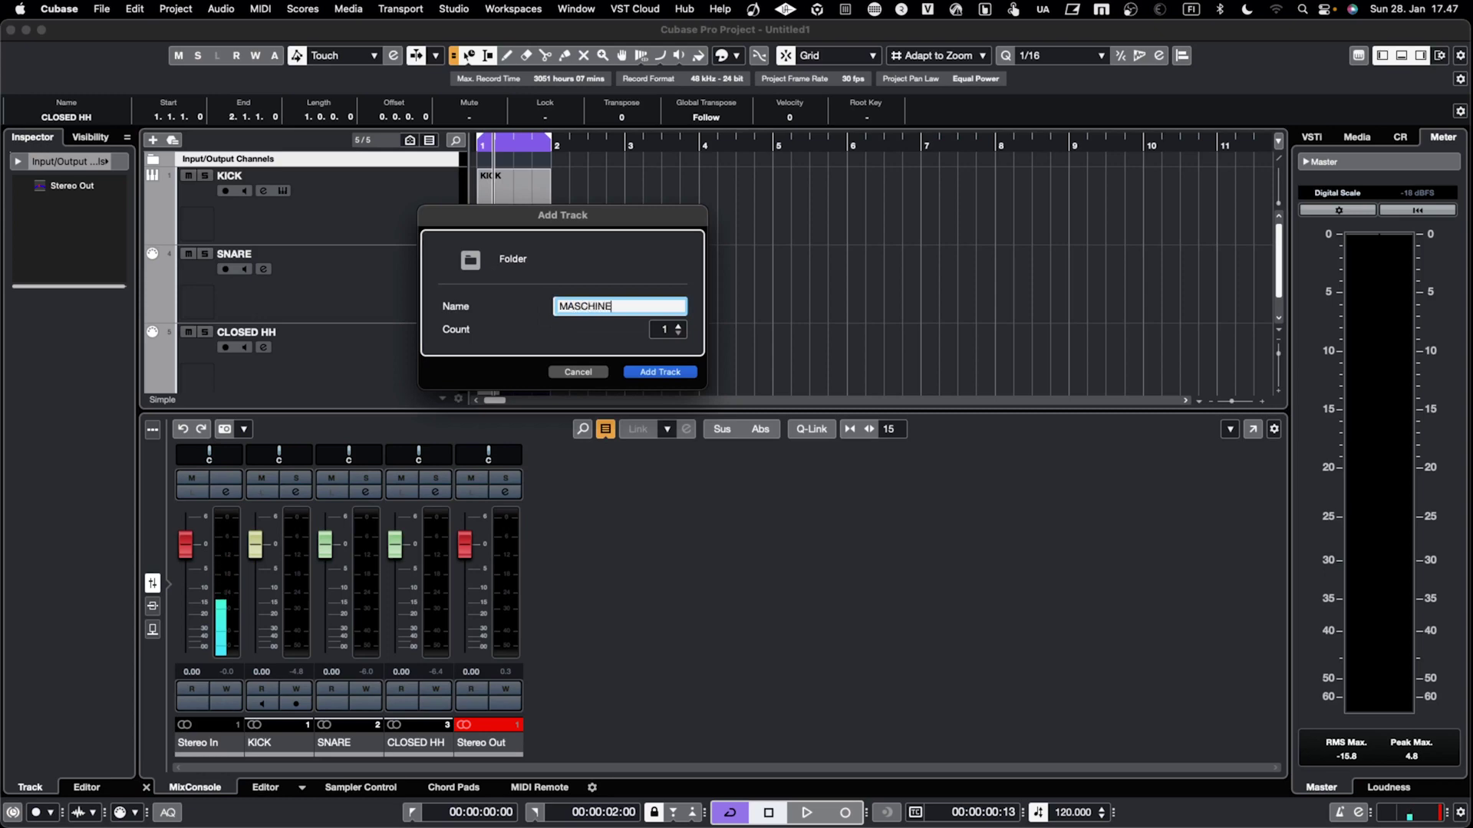
key(Return)
Step: Move the KICK, SNARE and CLOSED HH tracks into the MASCHINE folder
scroll(384, 270, down, 2)
scroll(383, 270, up, 2)
click(150, 279)
drag(150, 279, 154, 250)
click(159, 341)
drag(158, 339, 153, 246)
scroll(163, 339, down, 2)
click(166, 329)
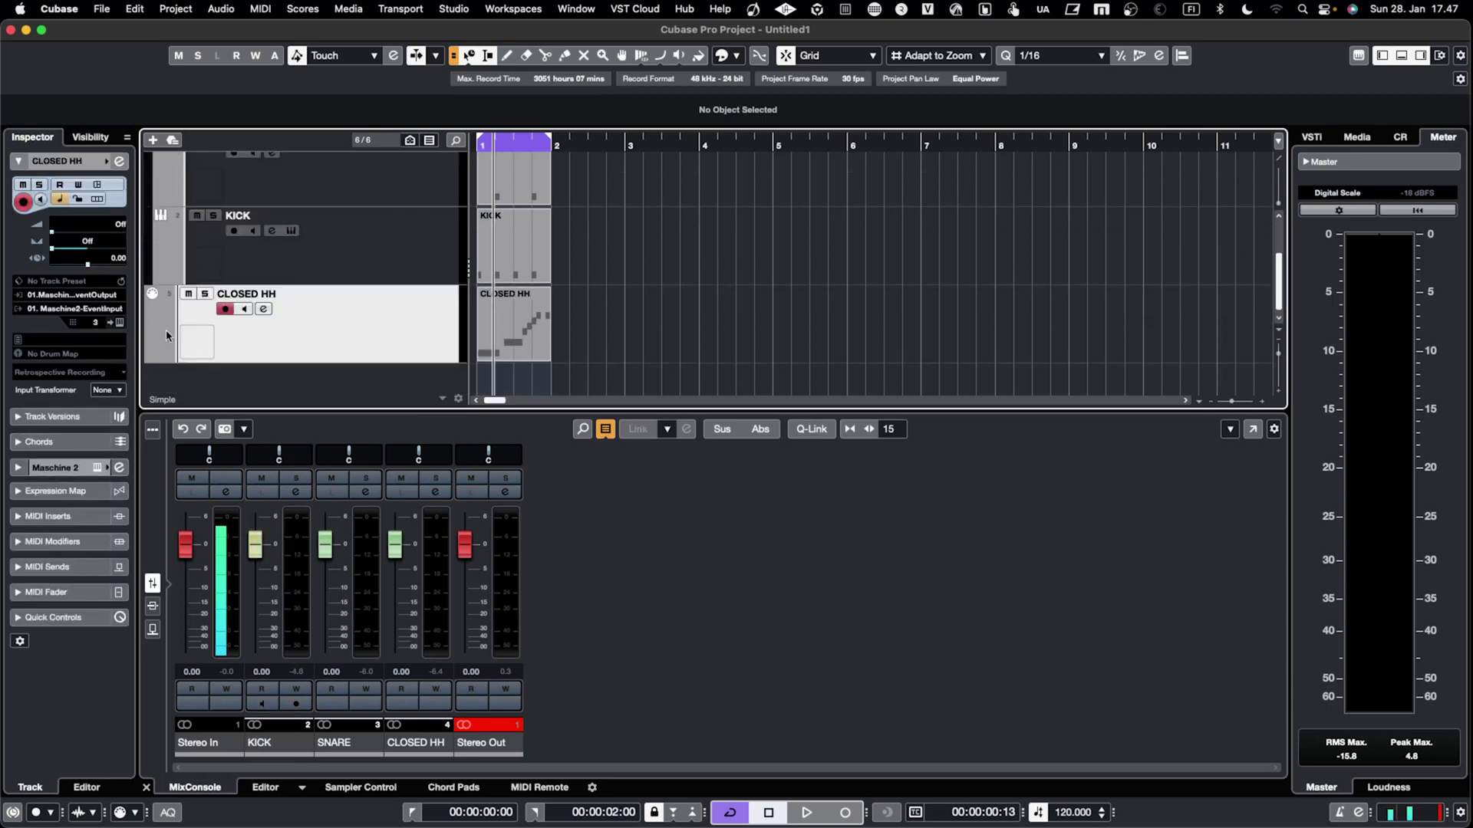
drag(166, 329, 207, 284)
Step: Reorder the MASCHINE folder so the KICK track sits first, above SNARE and CLOSED HH
scroll(206, 280, up, 2)
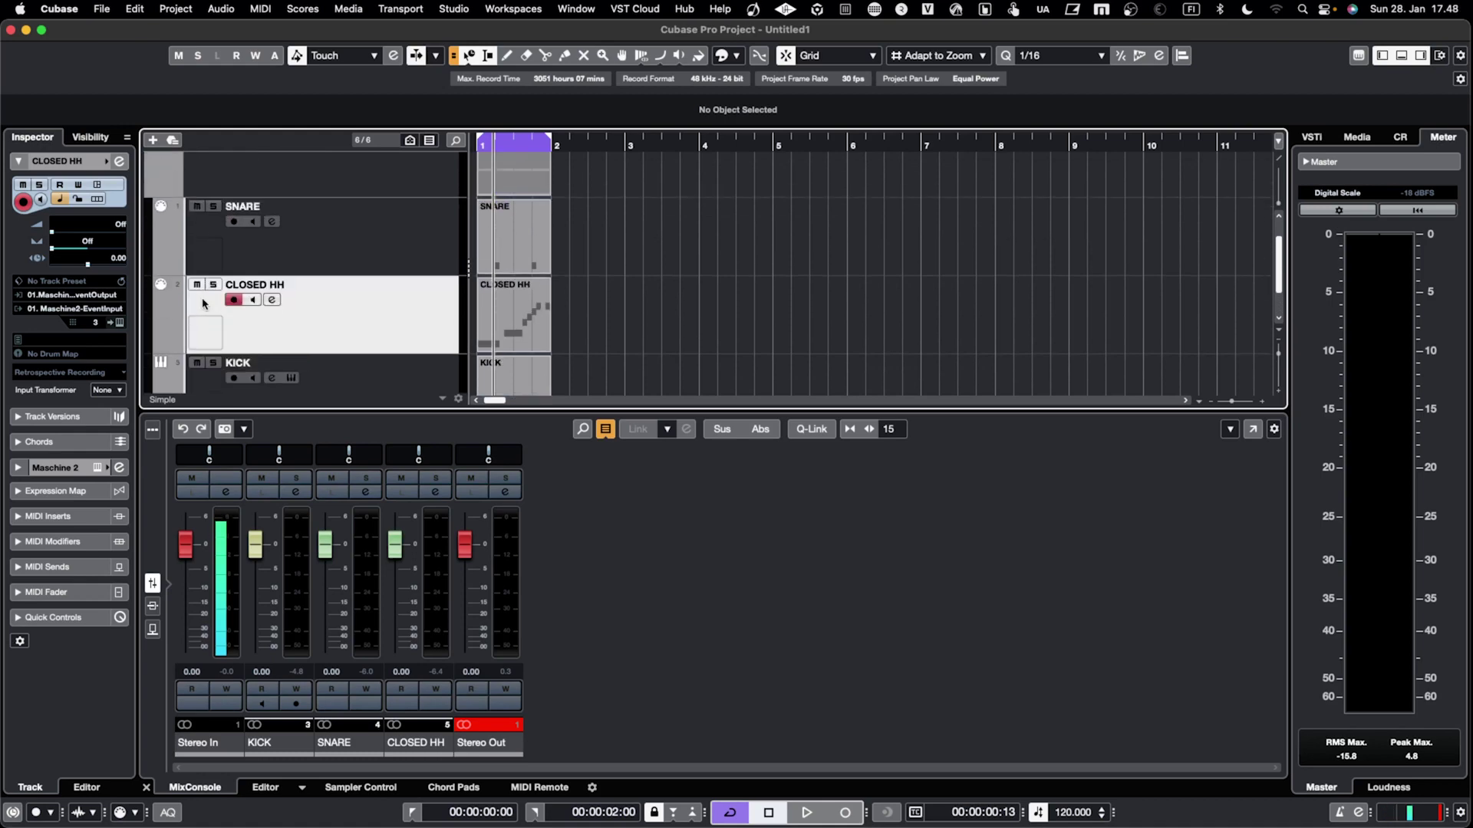
drag(172, 373, 196, 220)
scroll(182, 322, down, 2)
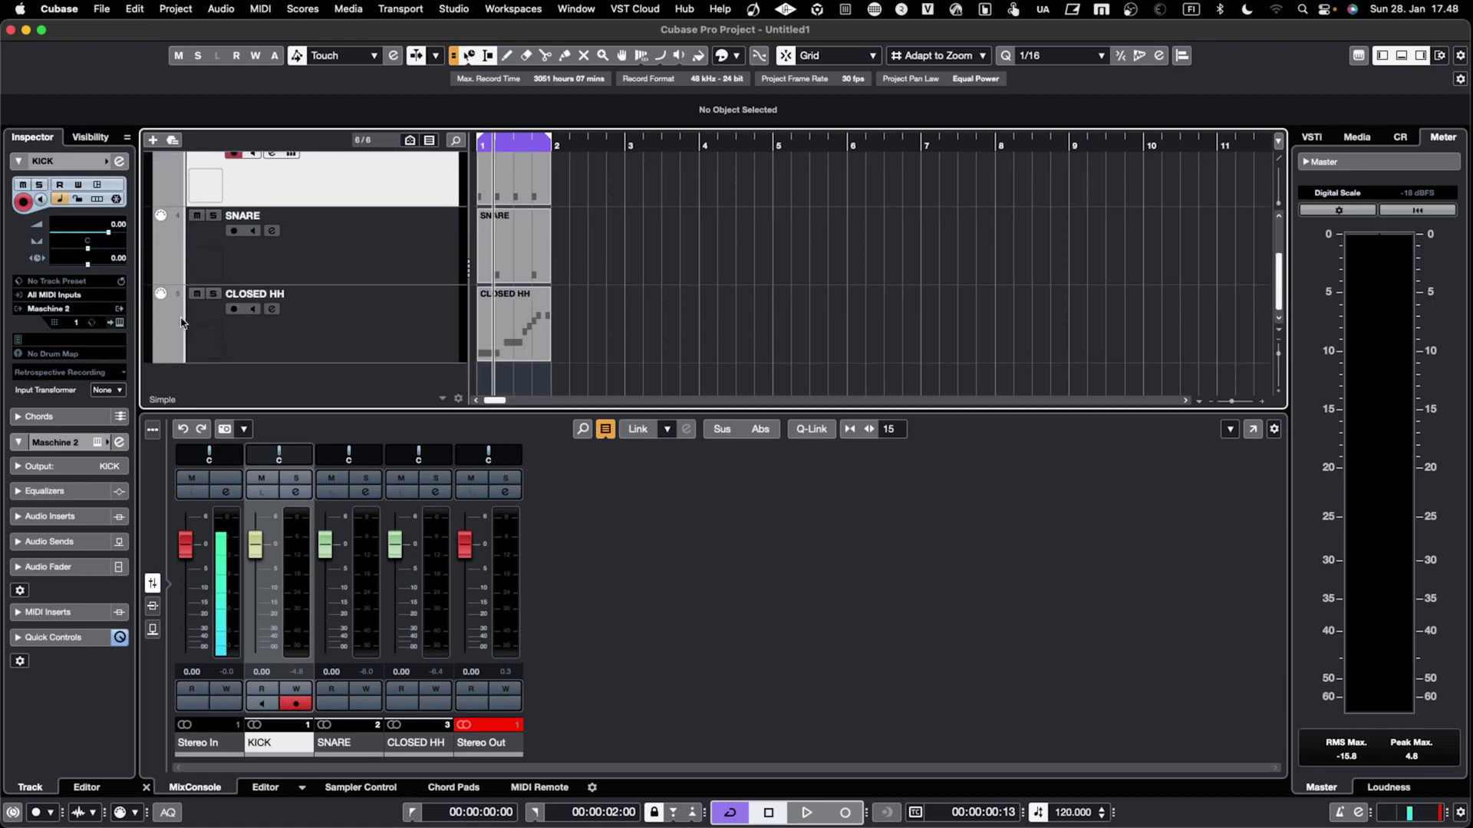
Step: Collapse and expand the MASCHINE folder, then toggle the KICK track's automation lanes to check the grouped tracks
scroll(175, 253, up, 3)
click(159, 178)
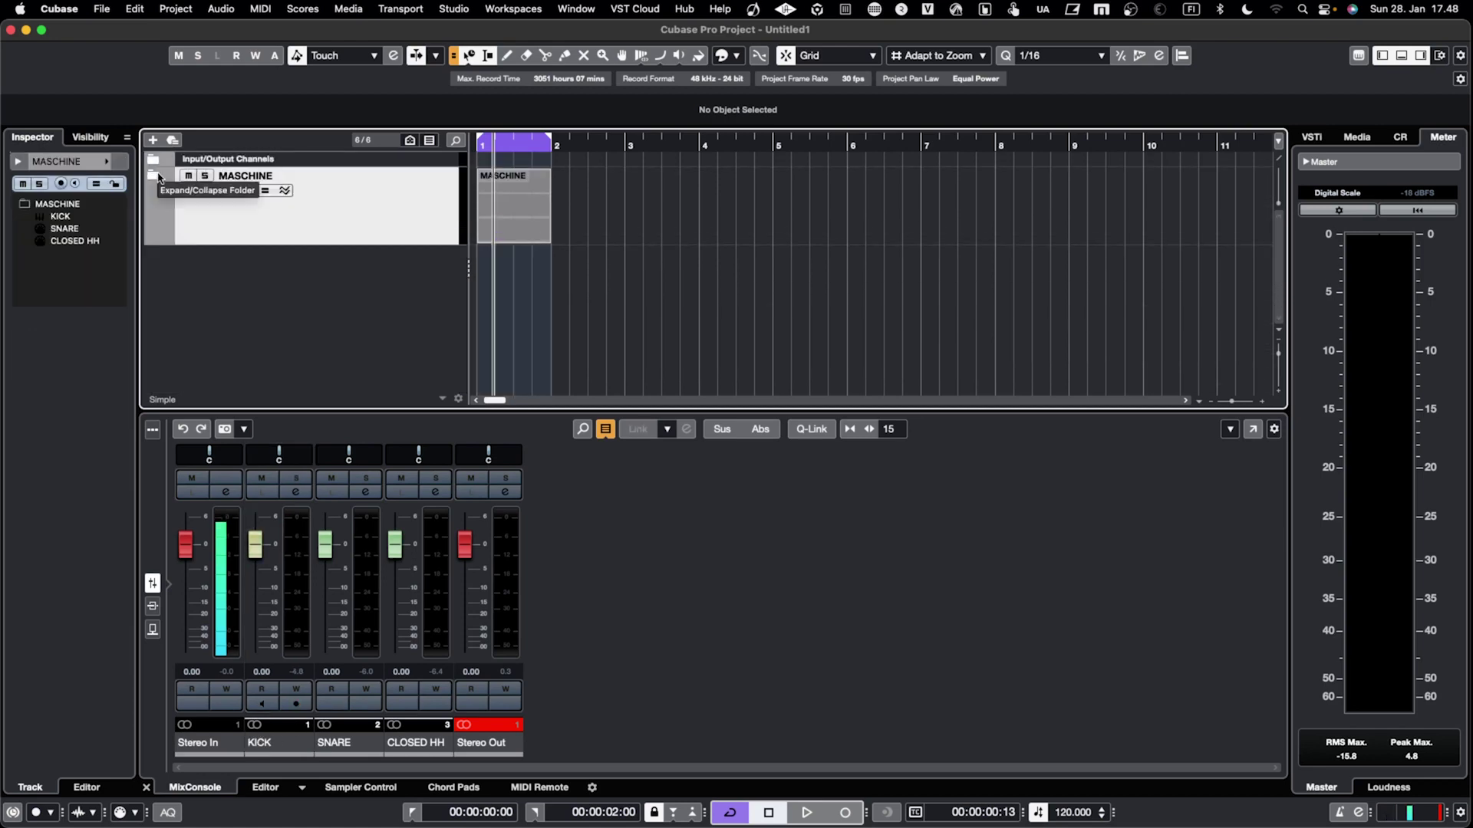
click(159, 177)
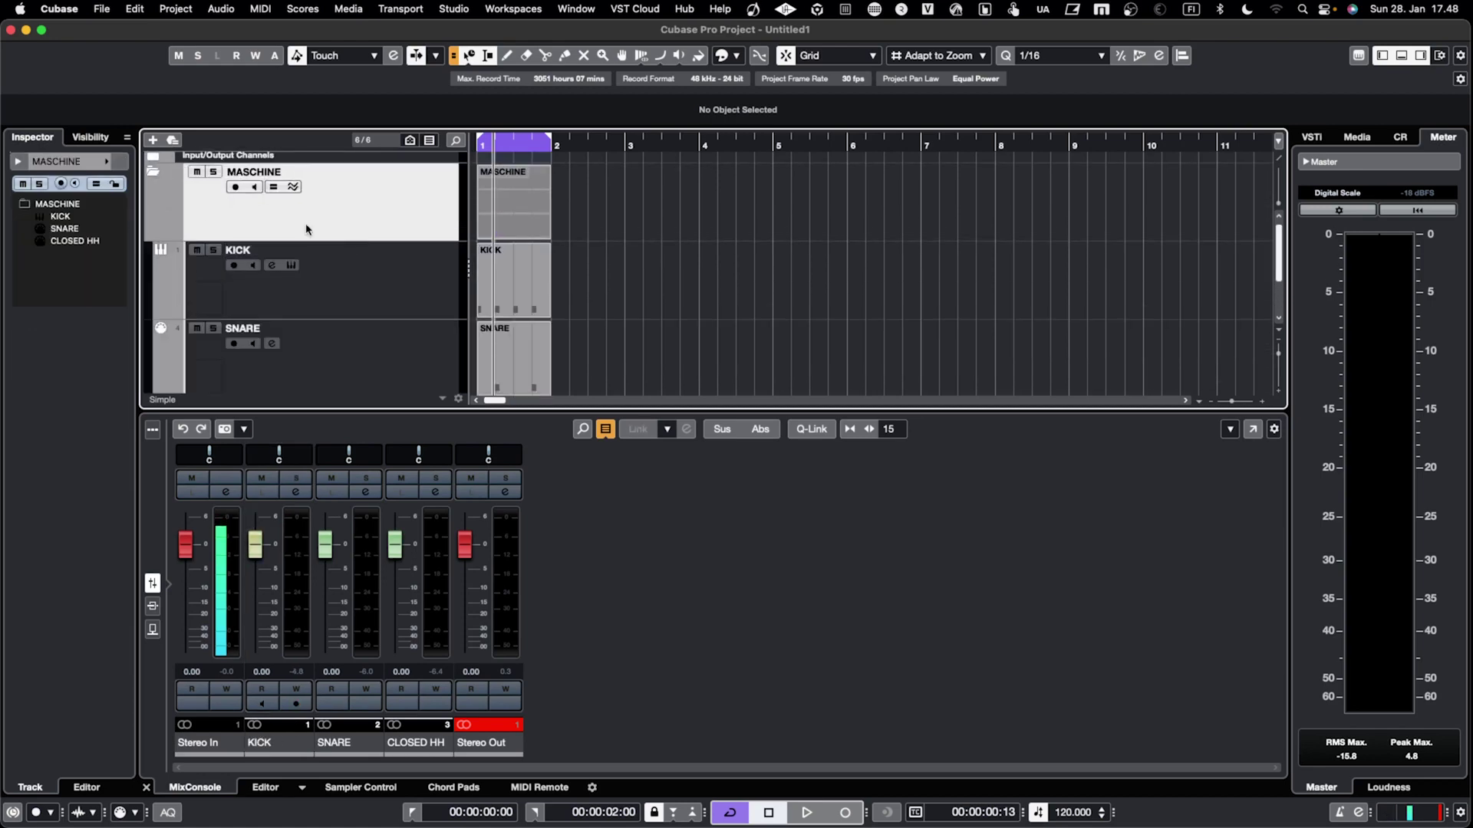
scroll(296, 284, down, 2)
scroll(298, 287, up, 2)
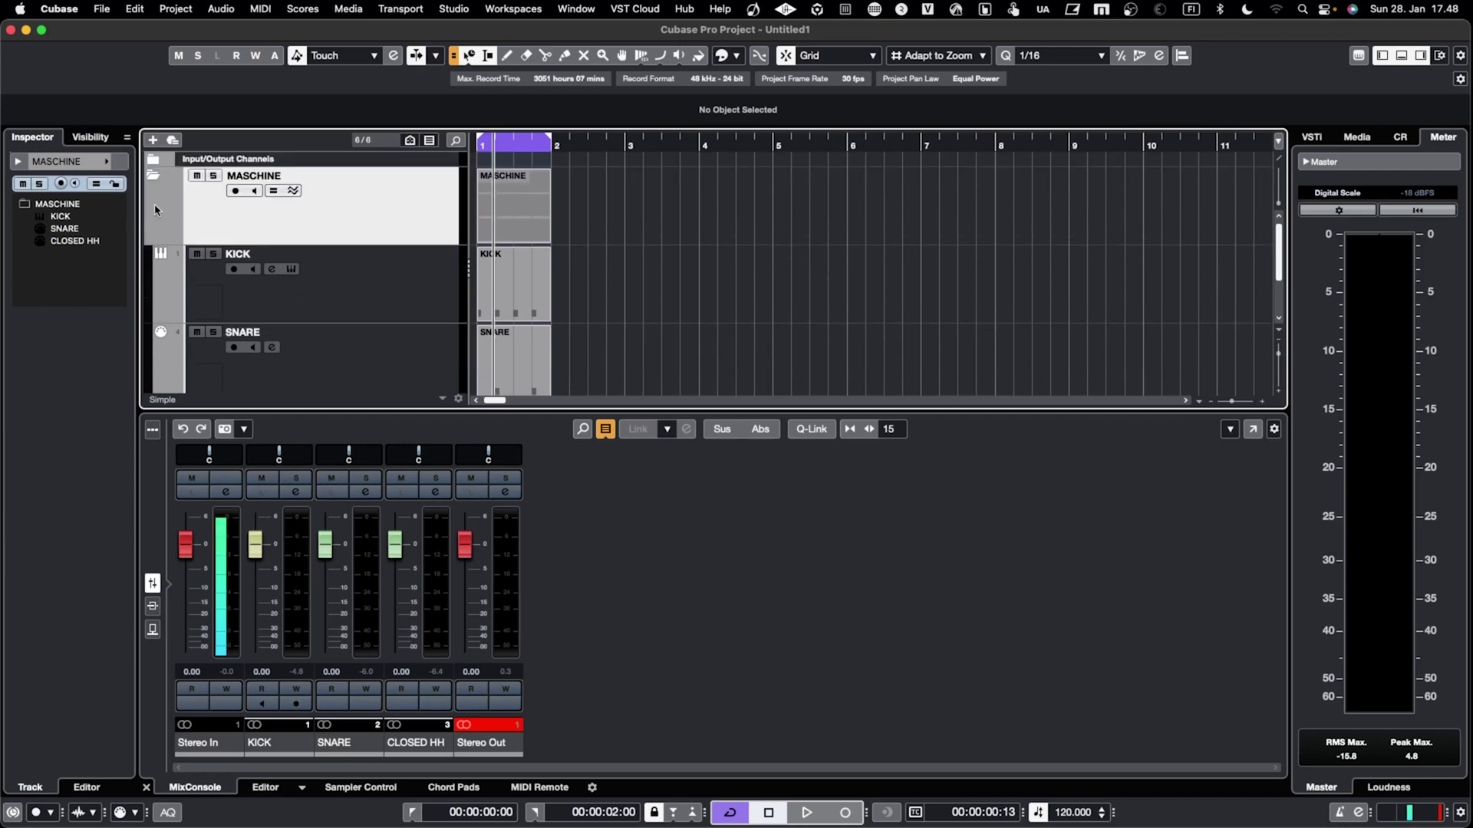
click(161, 315)
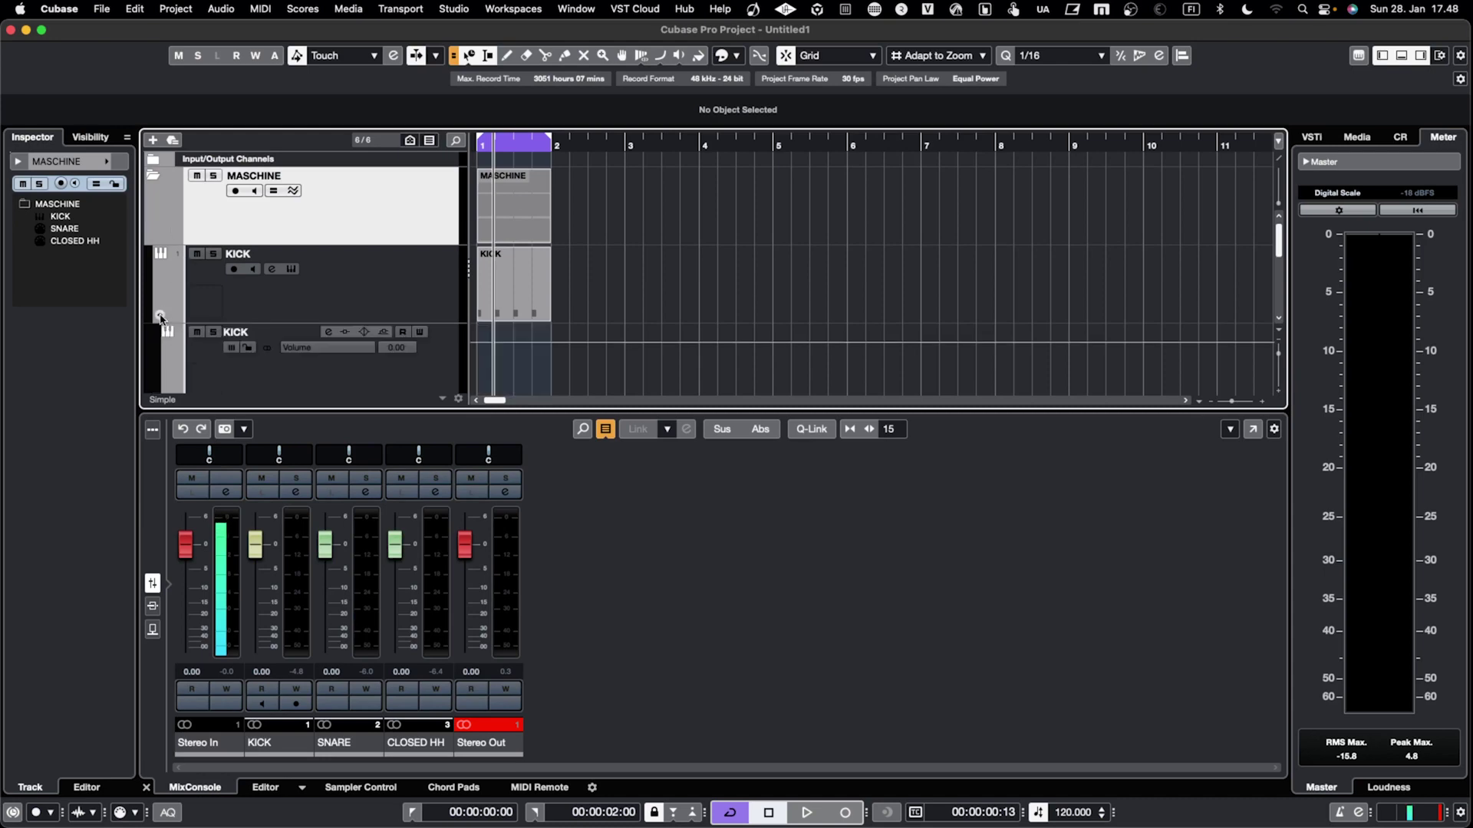
click(161, 316)
scroll(220, 292, down, 3)
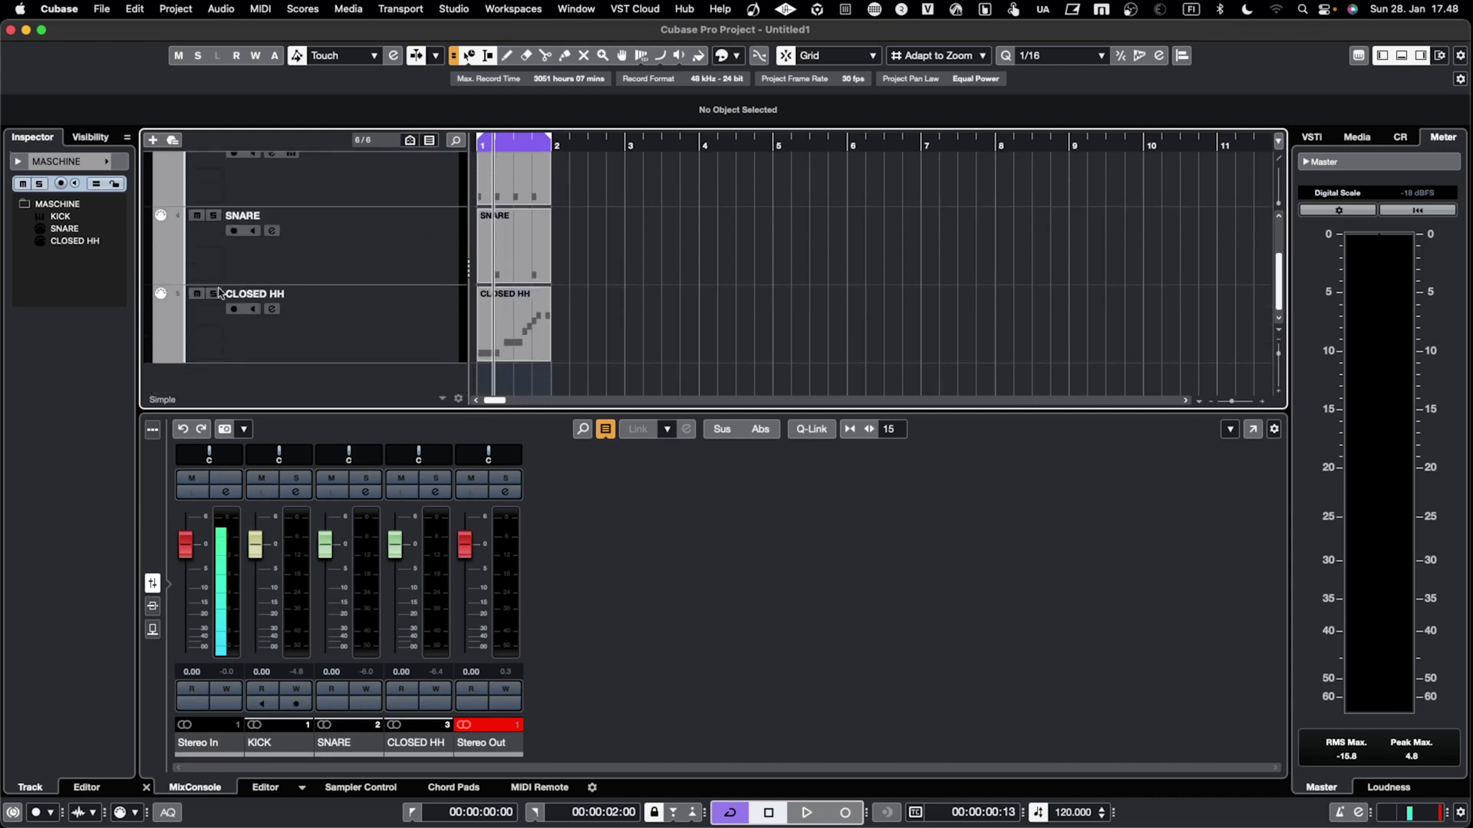
scroll(220, 292, up, 3)
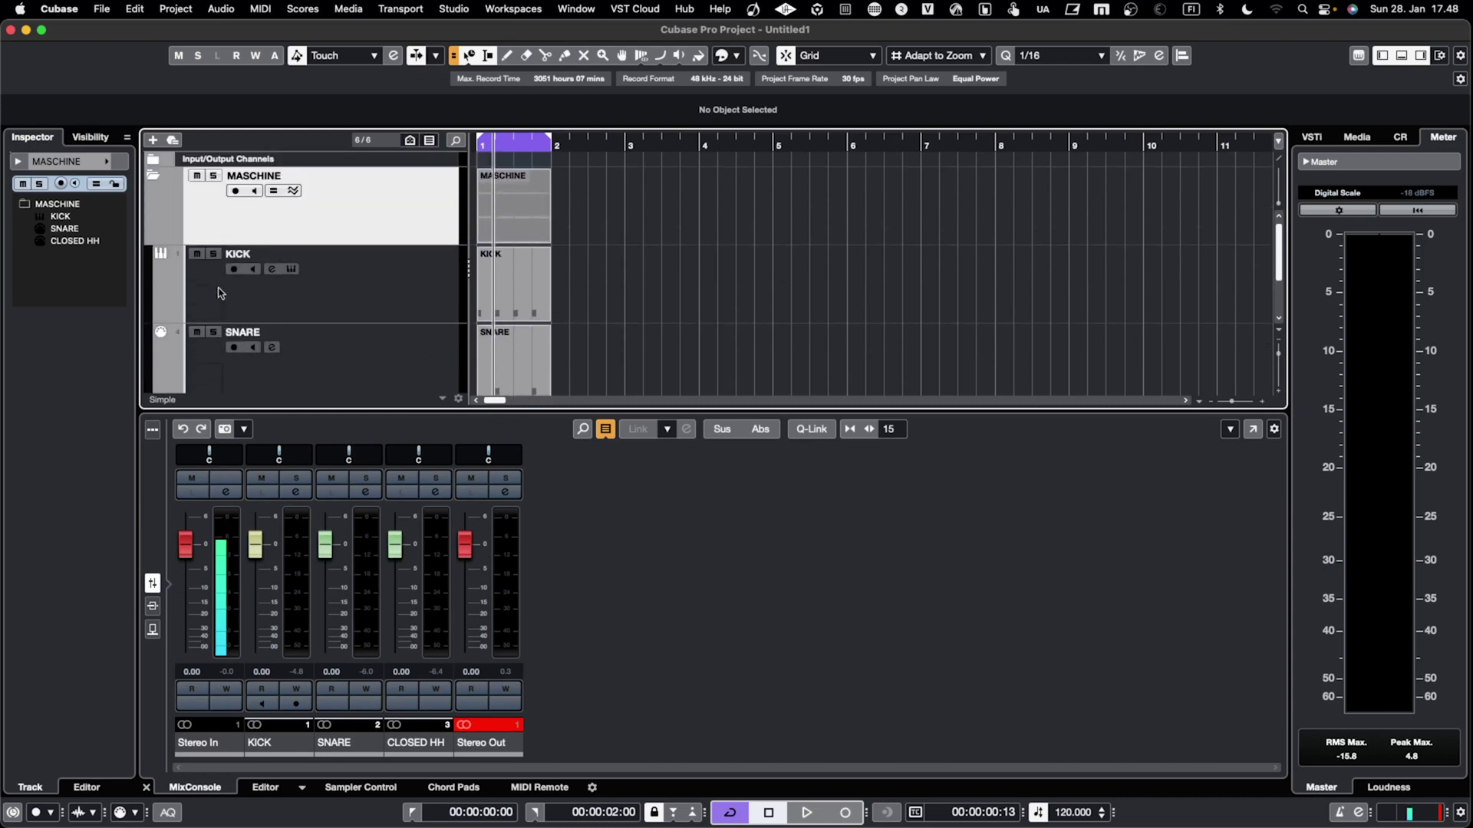
Step: Colour the MASCHINE folder track and the KICK track red
click(108, 164)
click(121, 203)
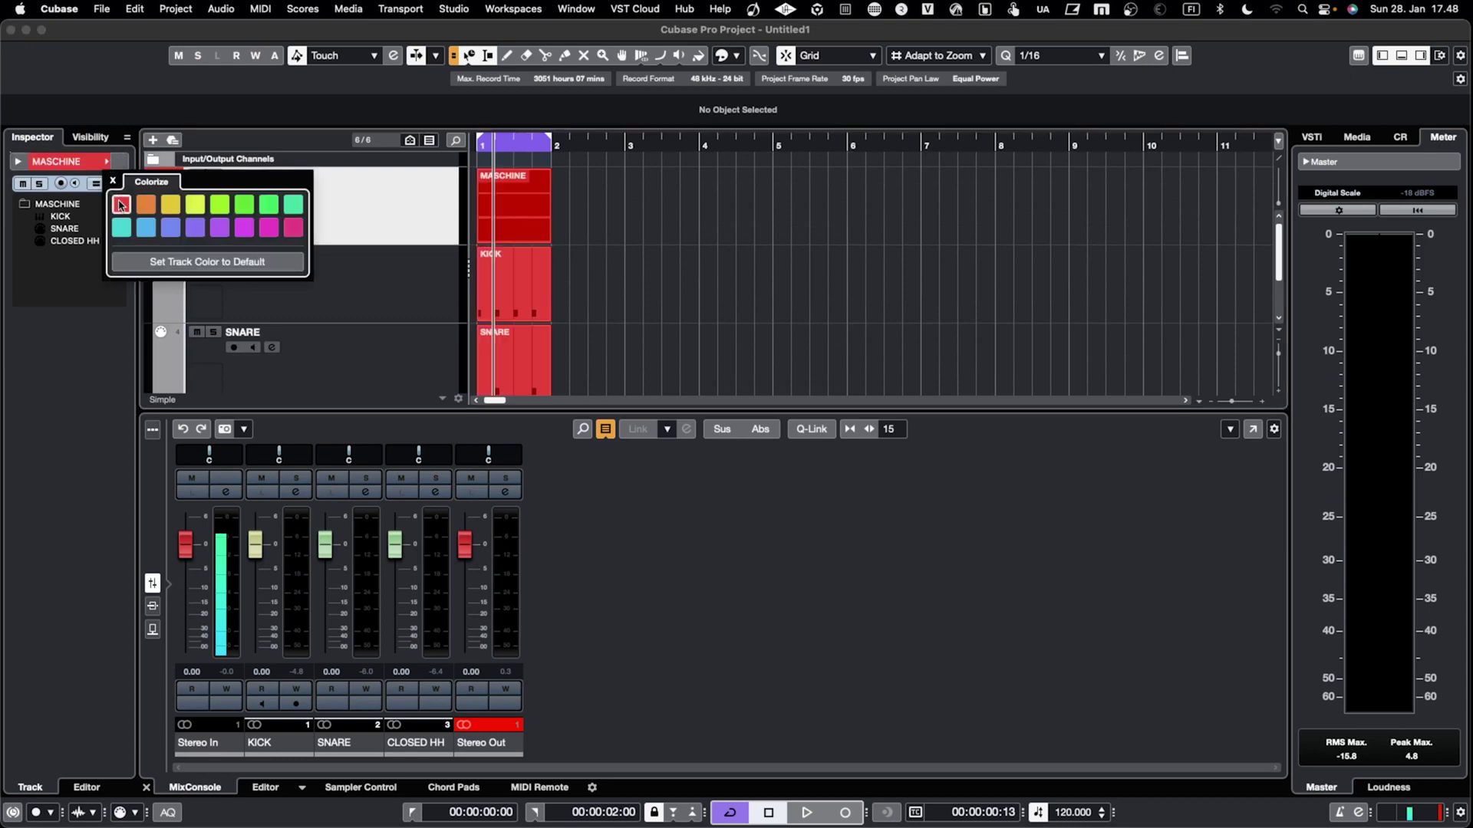
click(396, 220)
click(162, 284)
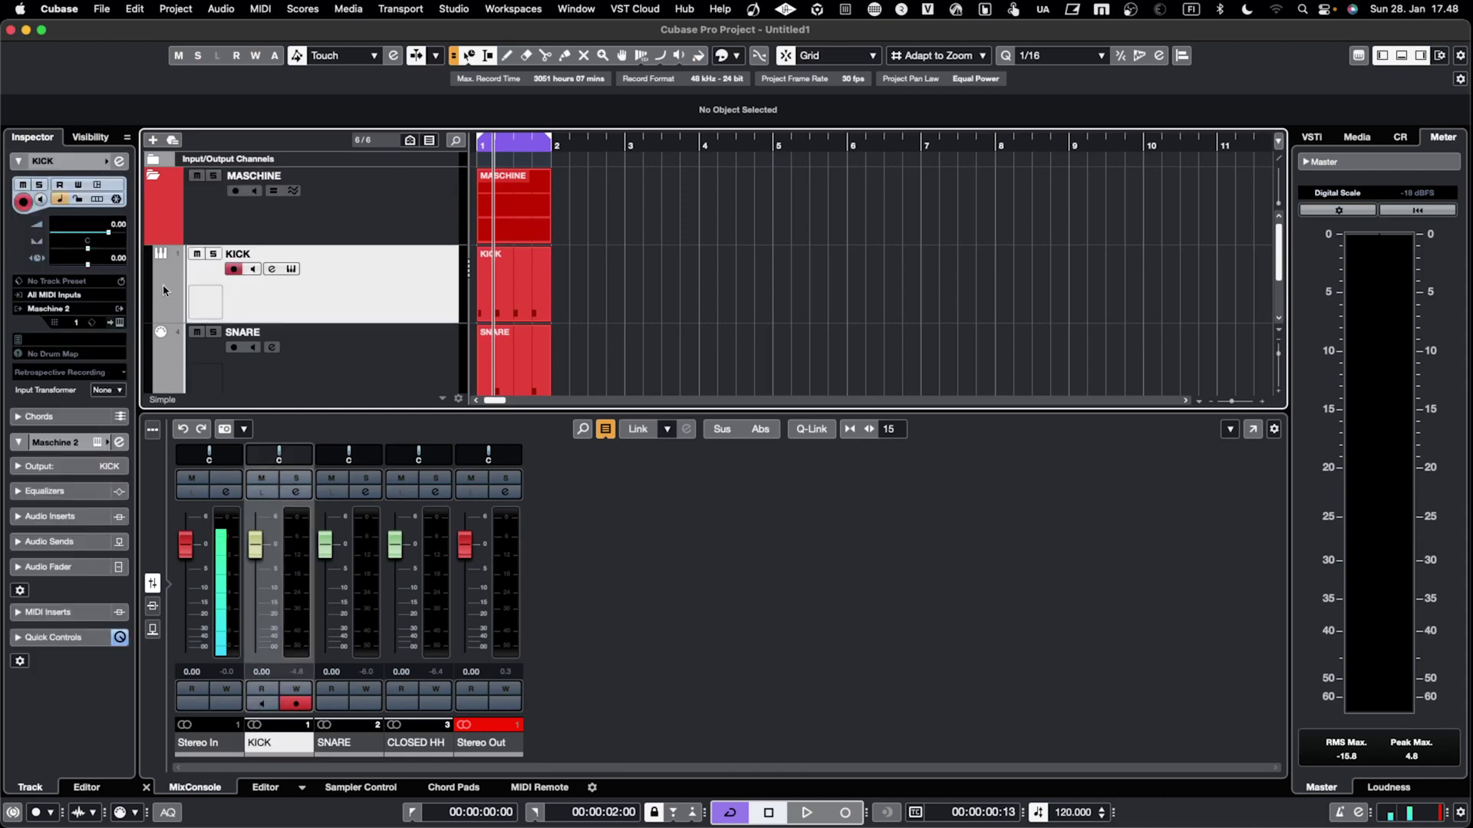
click(105, 160)
click(120, 203)
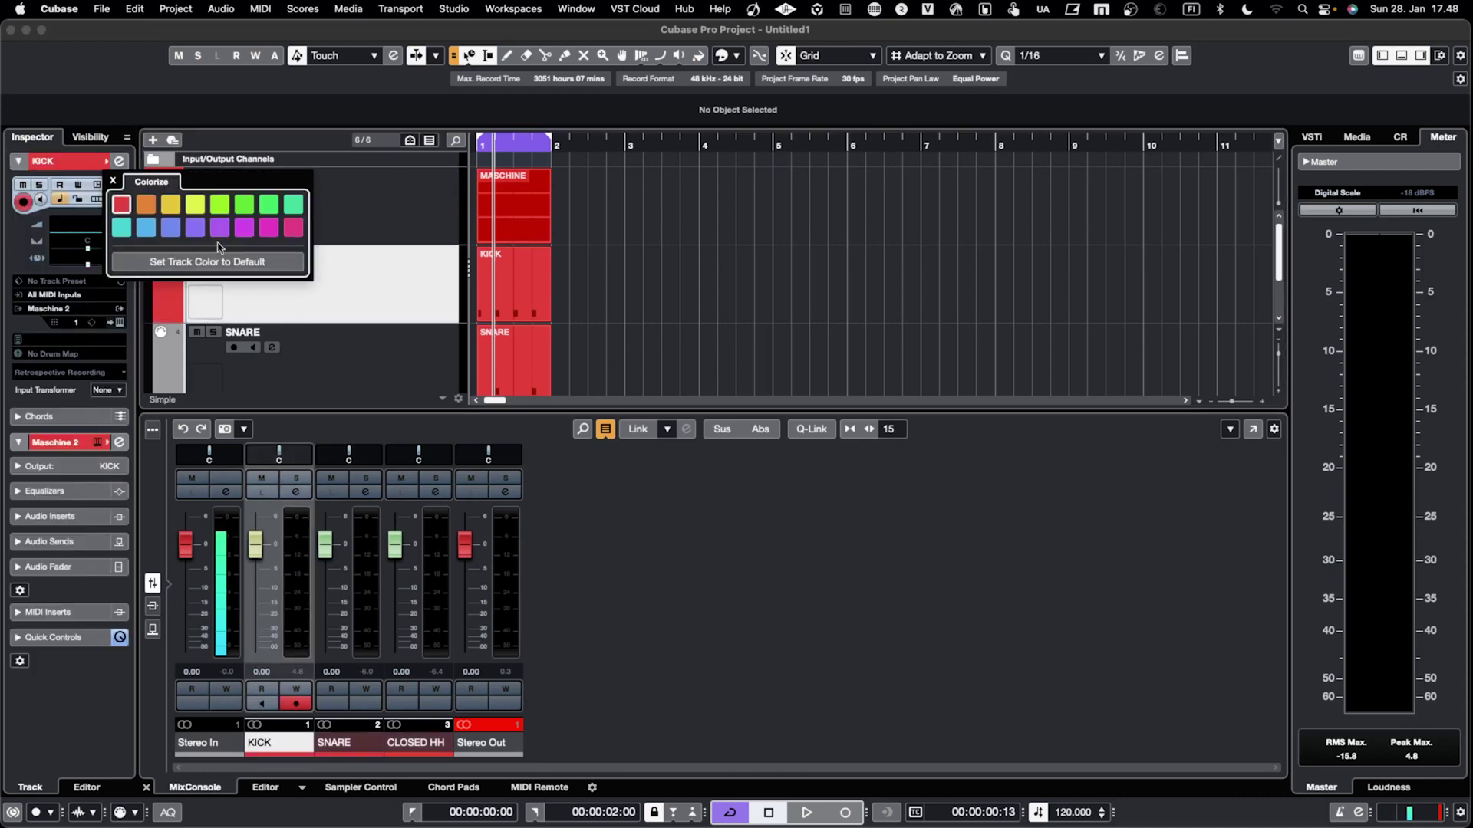
click(352, 220)
Step: Colour the SNARE and CLOSED HH tracks red to match the MASCHINE folder
scroll(268, 260, down, 2)
click(172, 301)
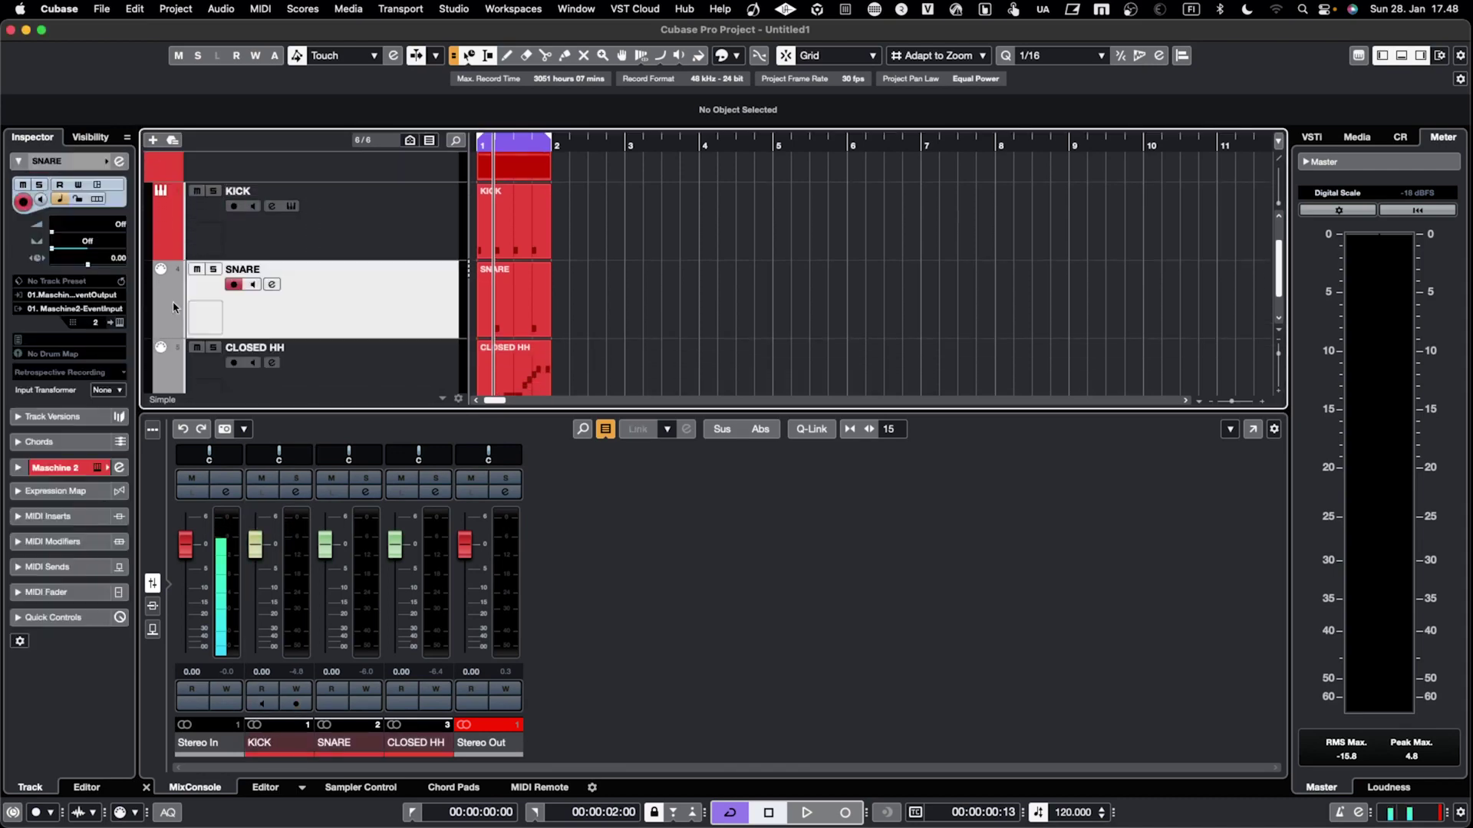
click(107, 161)
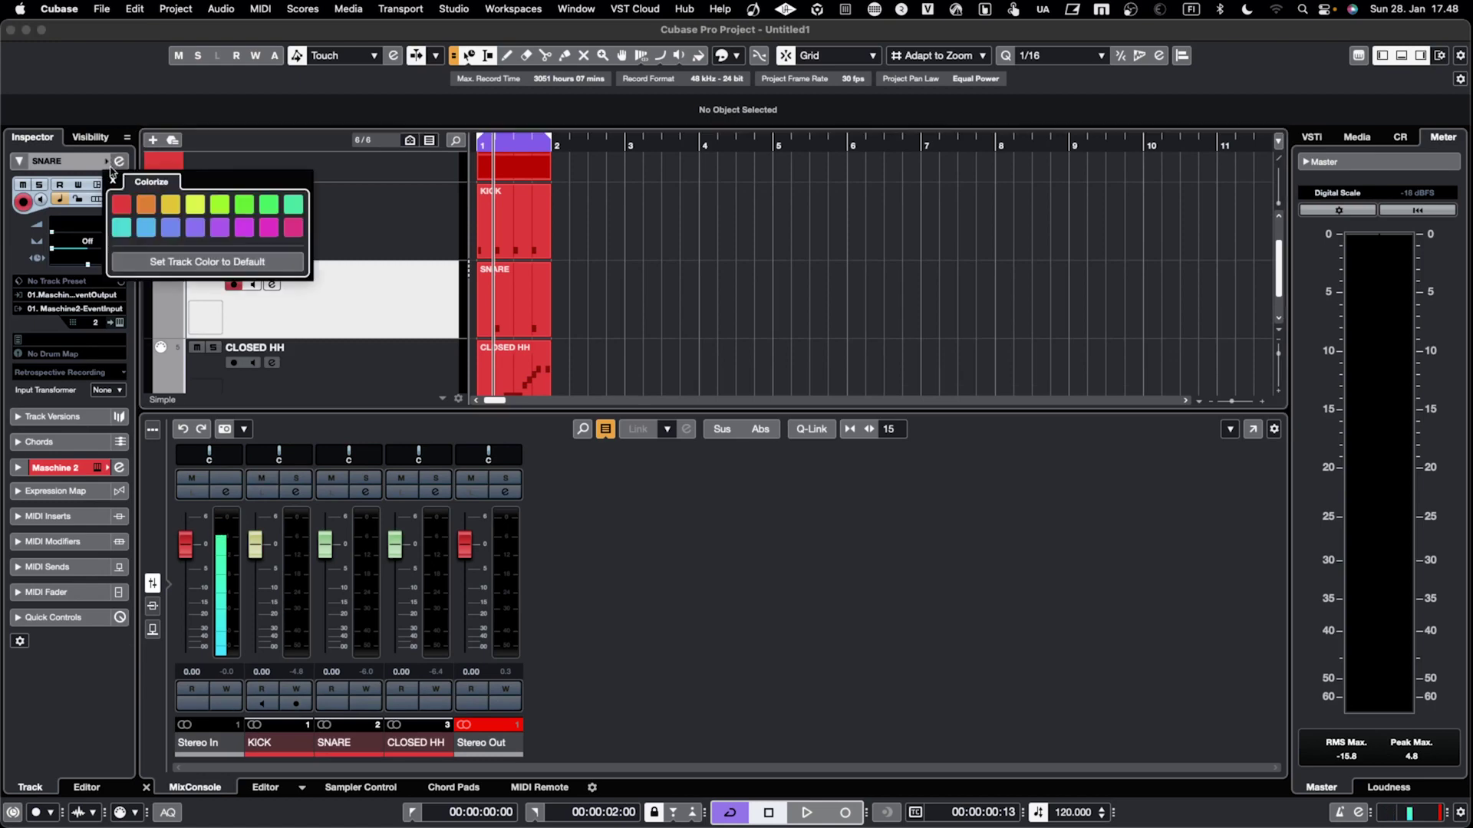
click(121, 204)
click(175, 385)
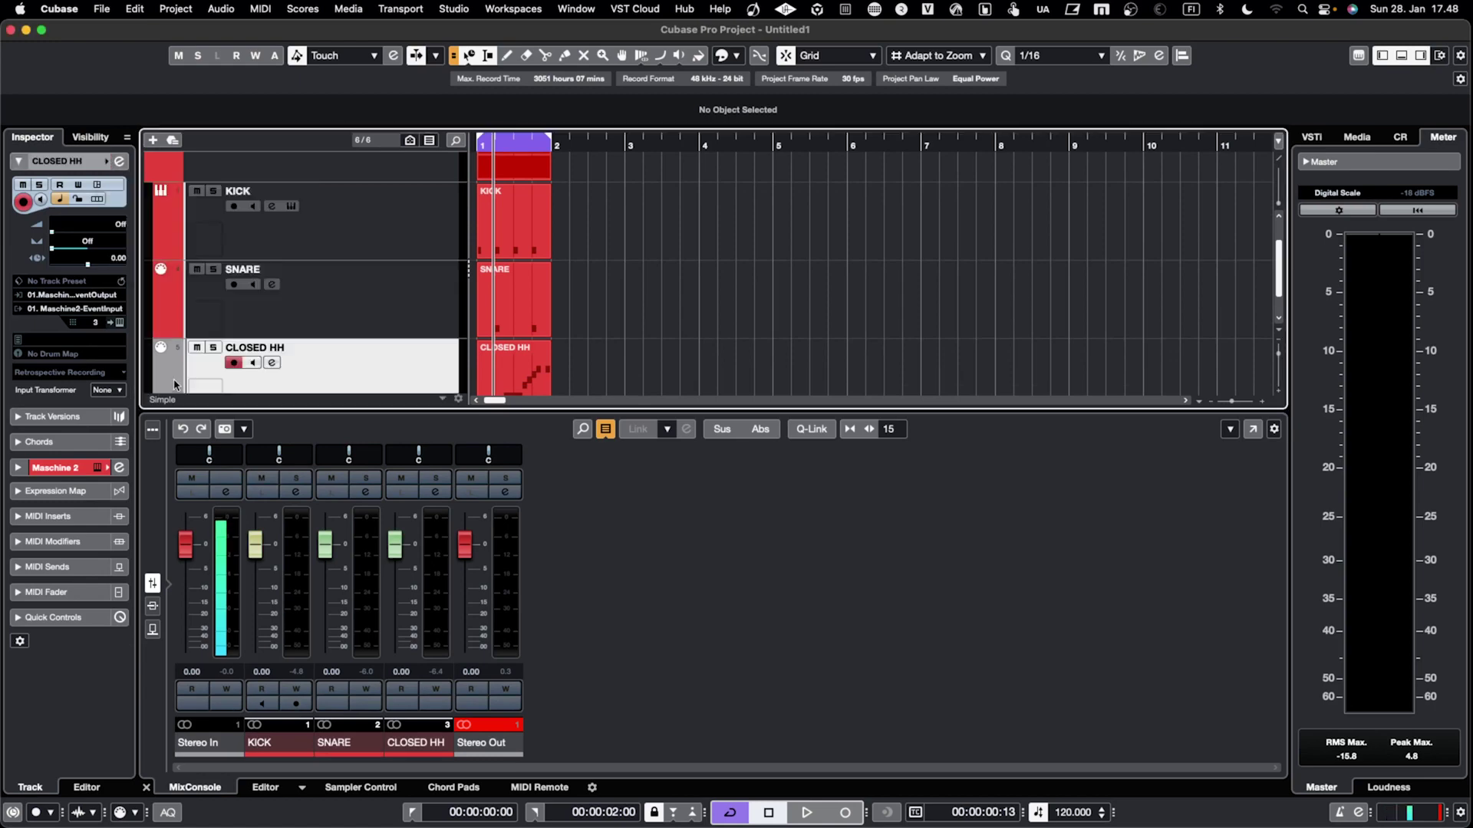
click(108, 162)
click(121, 204)
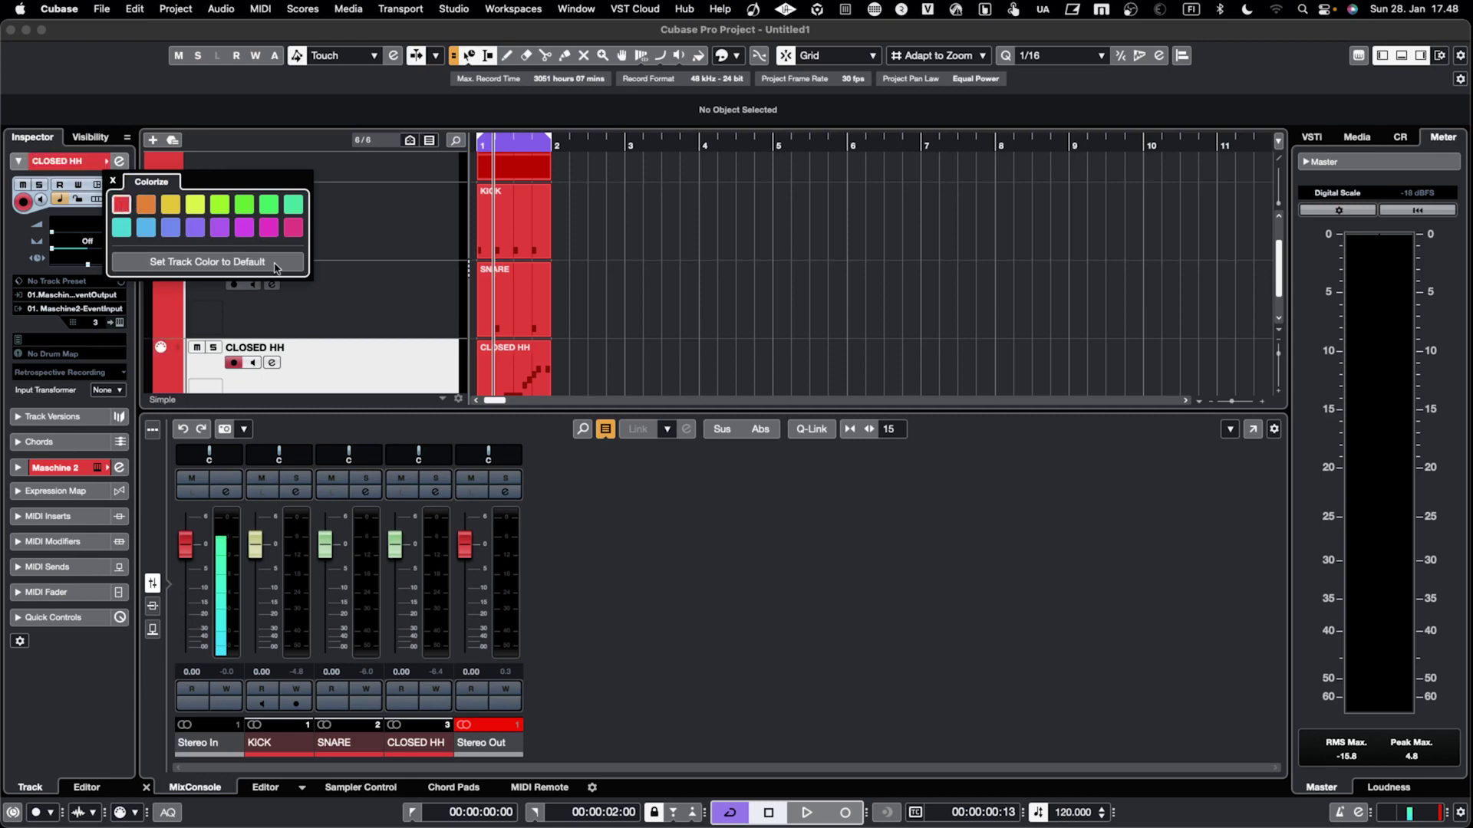
scroll(312, 338, down, 1)
scroll(312, 302, up, 2)
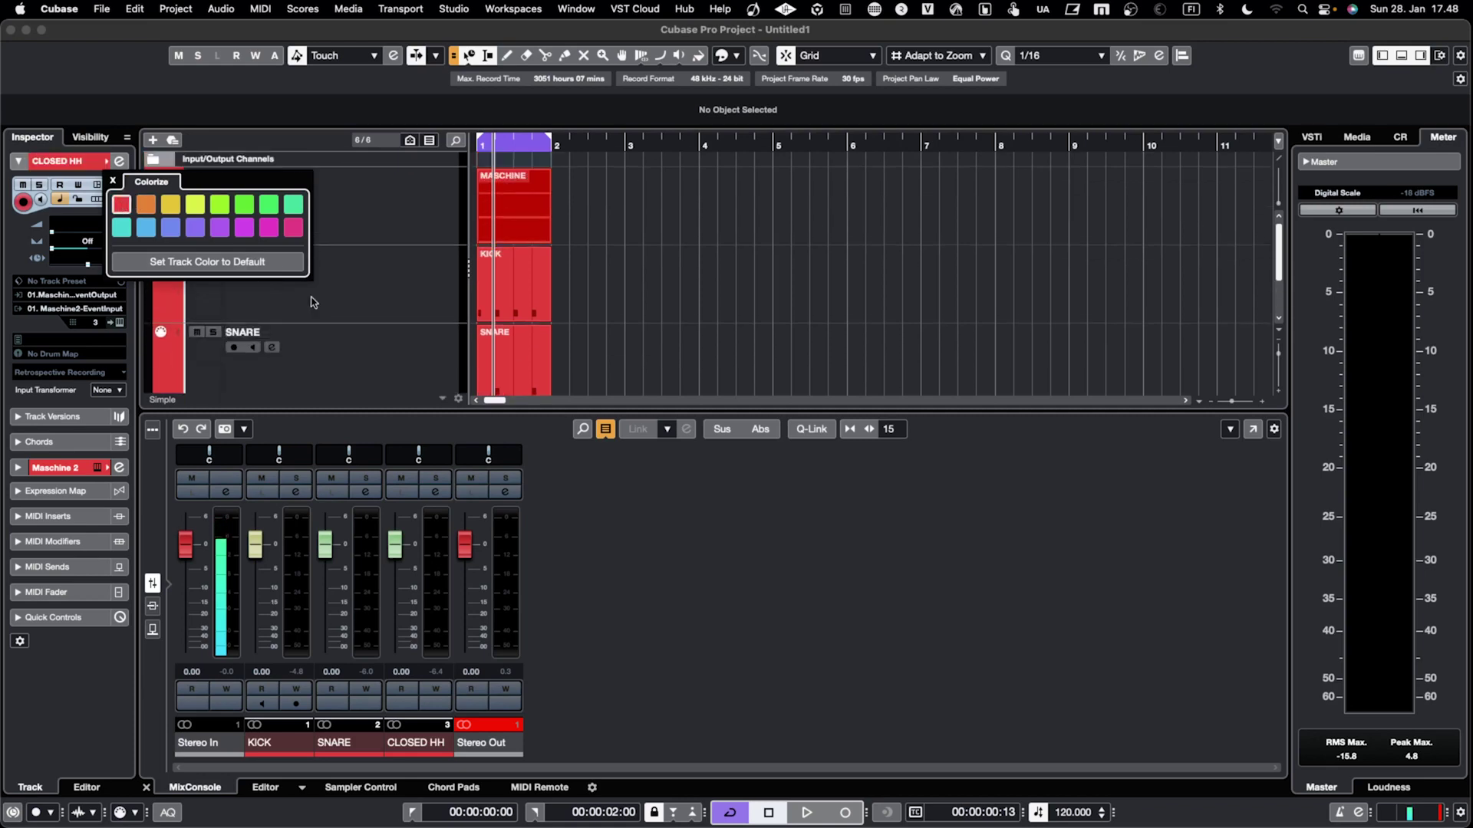
Step: Close the track colour palette and shrink the heights of the MASCHINE, KICK, SNARE and CLOSED HH tracks to compact rows
click(112, 181)
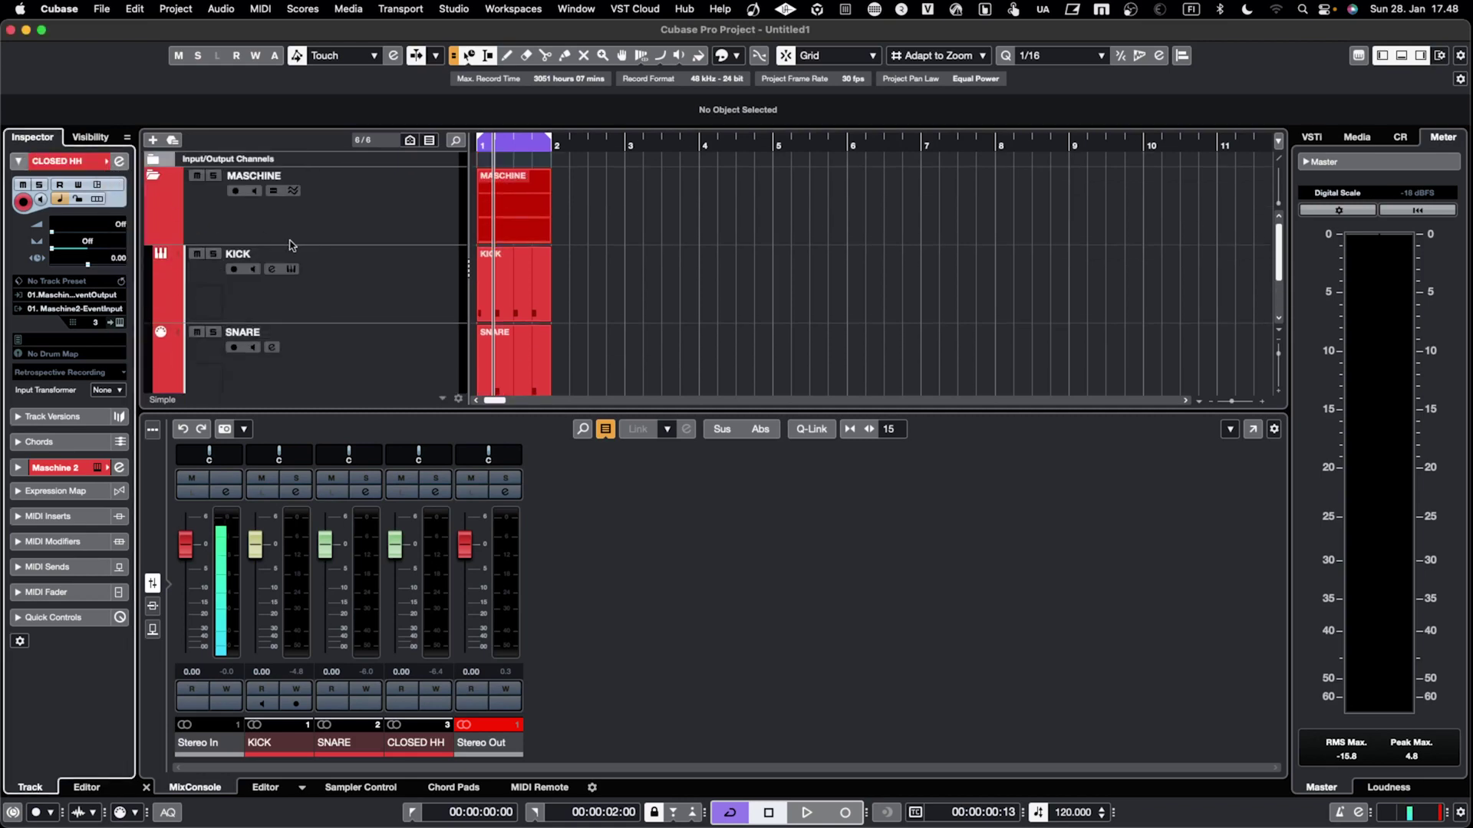
drag(291, 243, 301, 212)
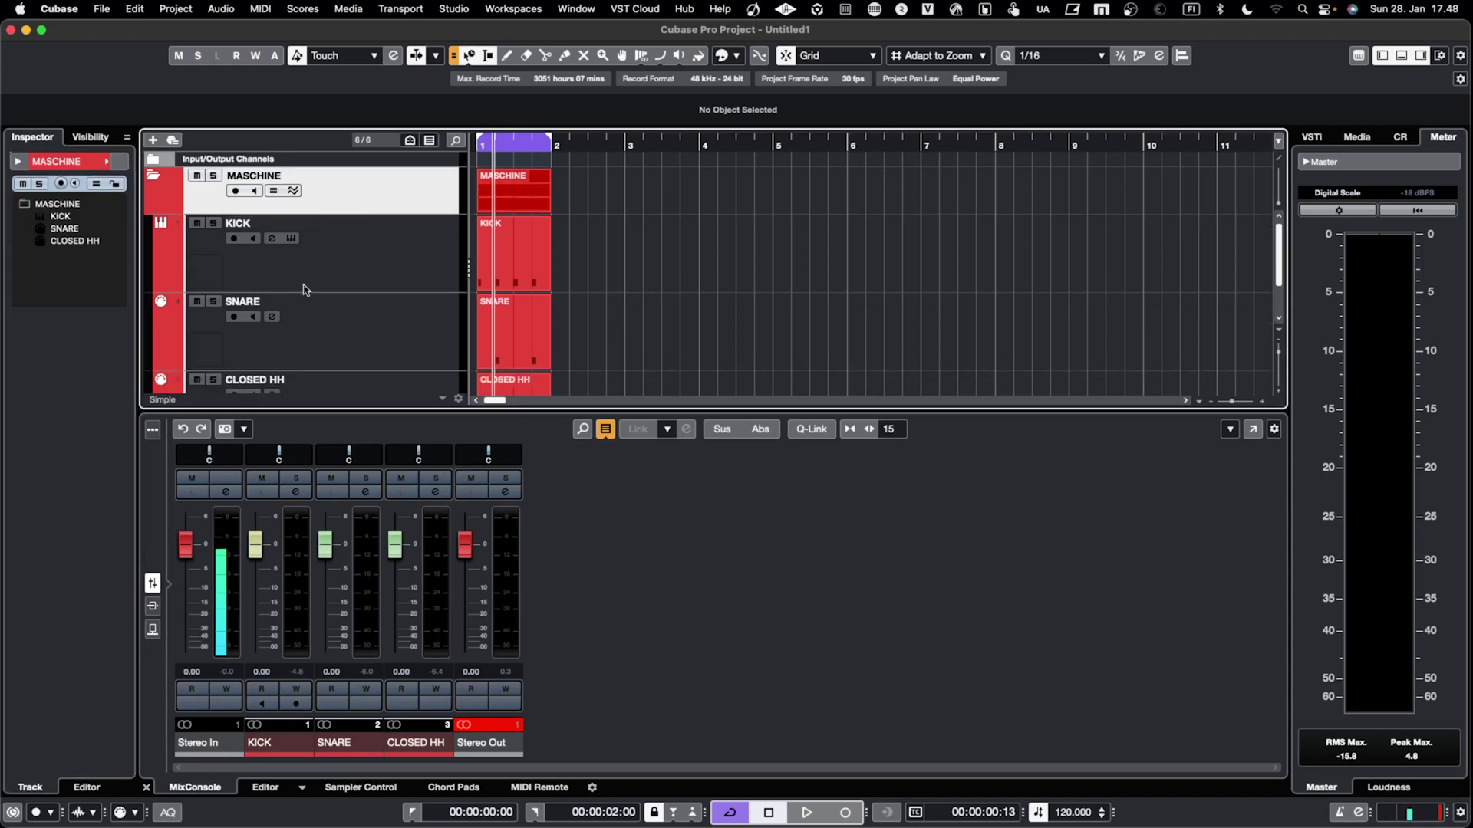
drag(305, 291, 305, 266)
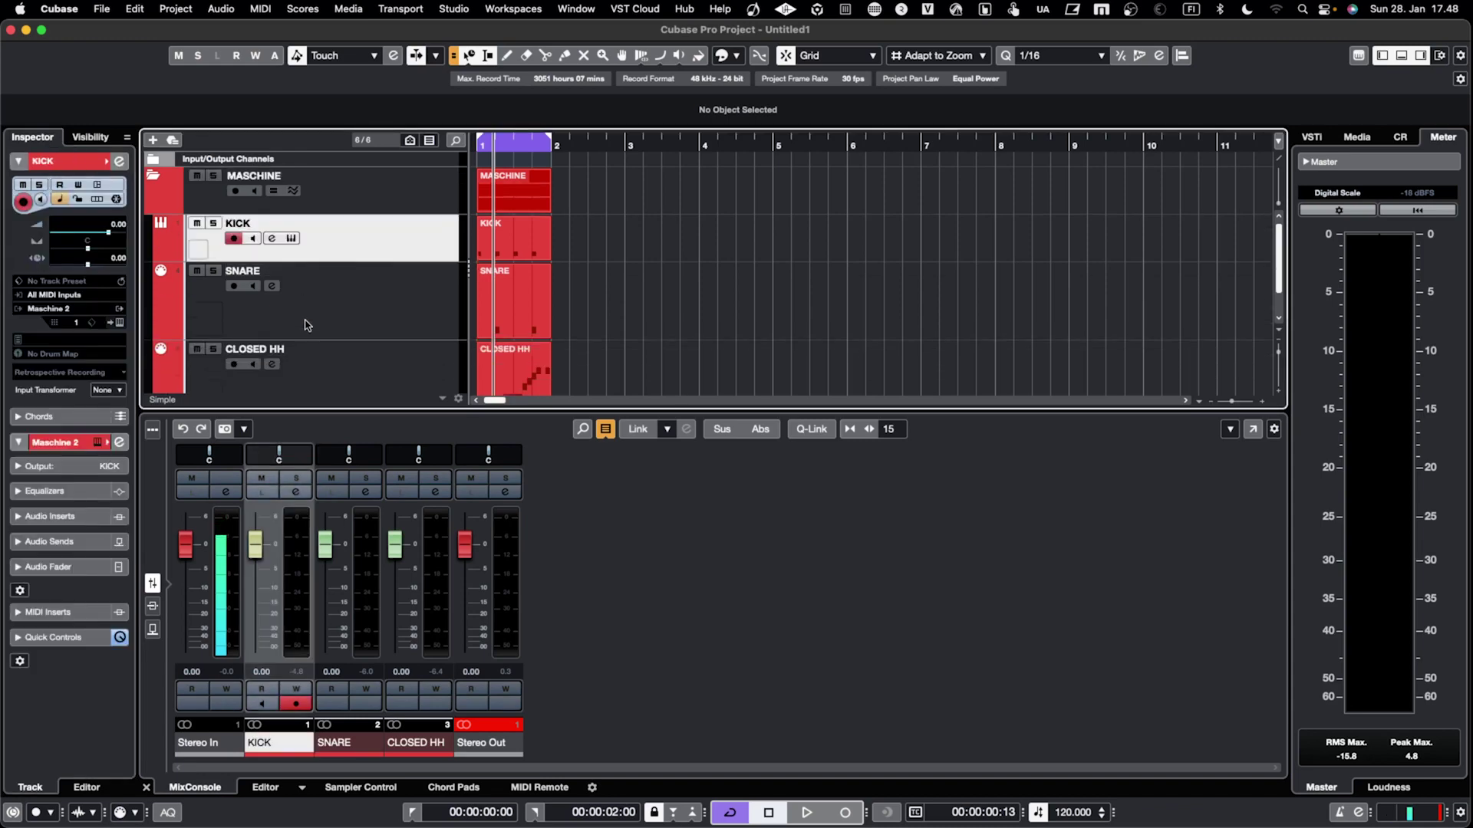
drag(306, 339, 309, 316)
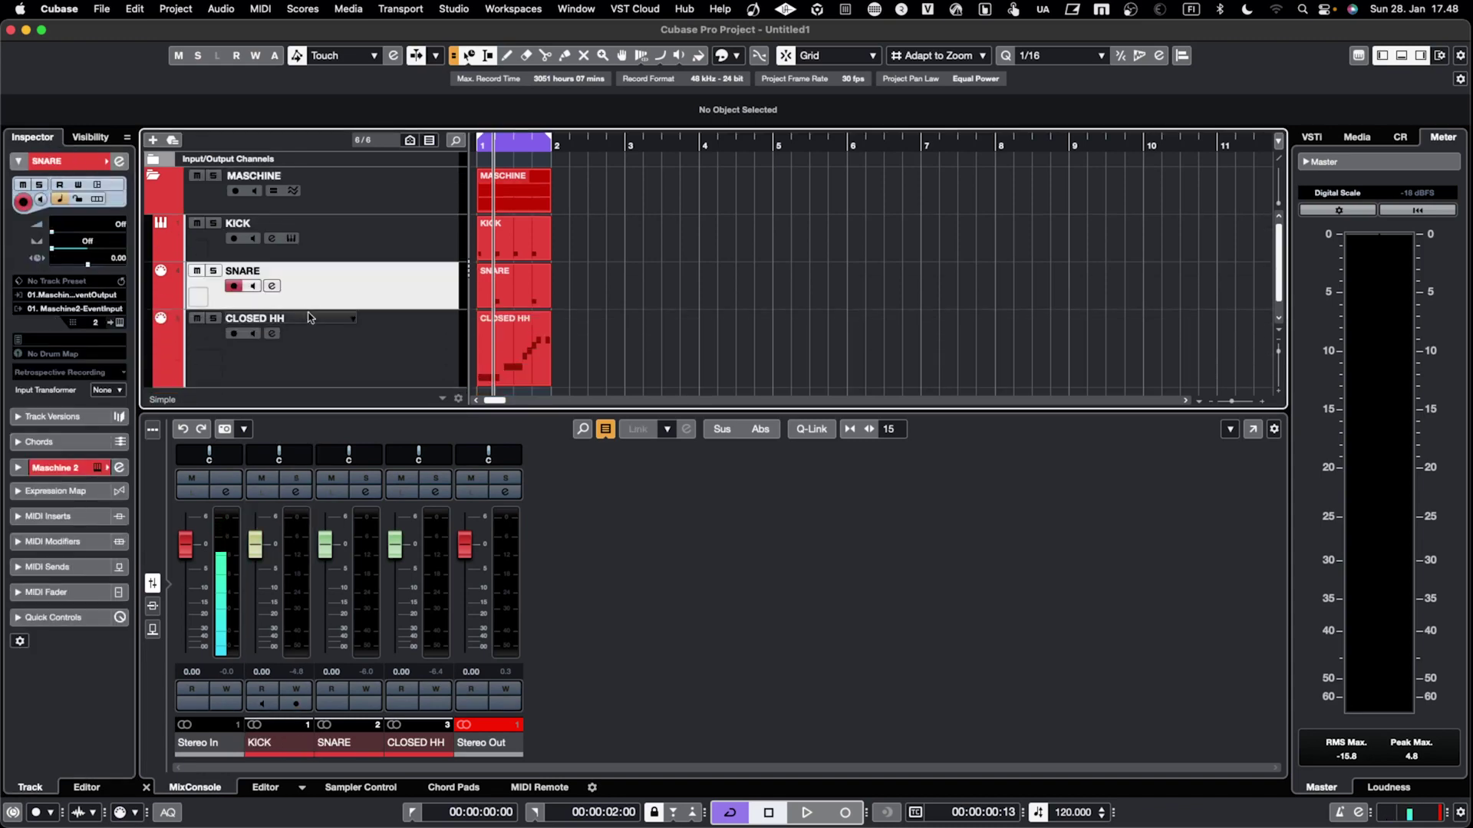
drag(307, 382, 312, 354)
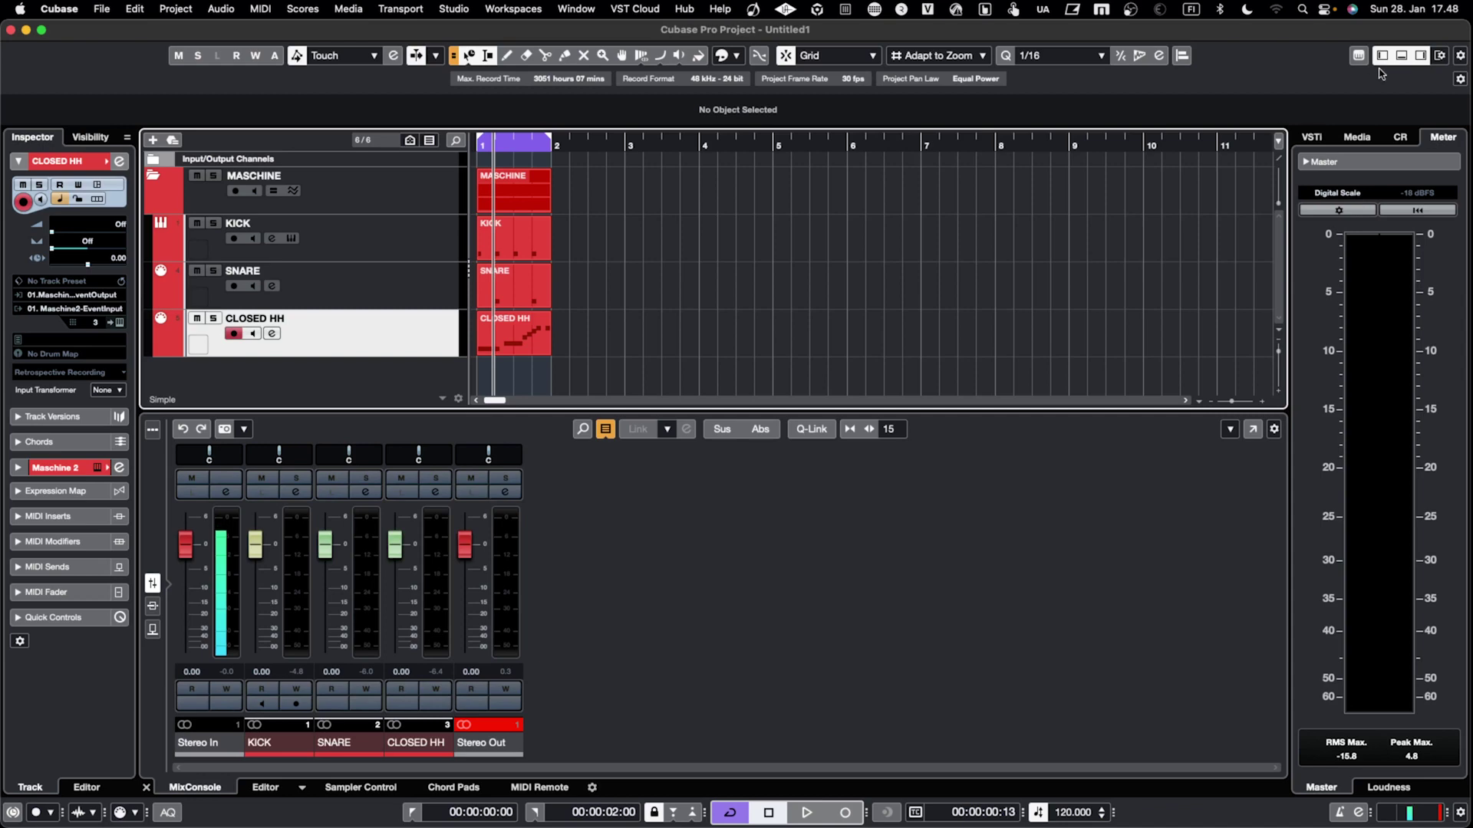
Step: Hide the MixConsole below the project area and play the drum loop briefly with all three drum tracks in view
click(1400, 57)
key(space)
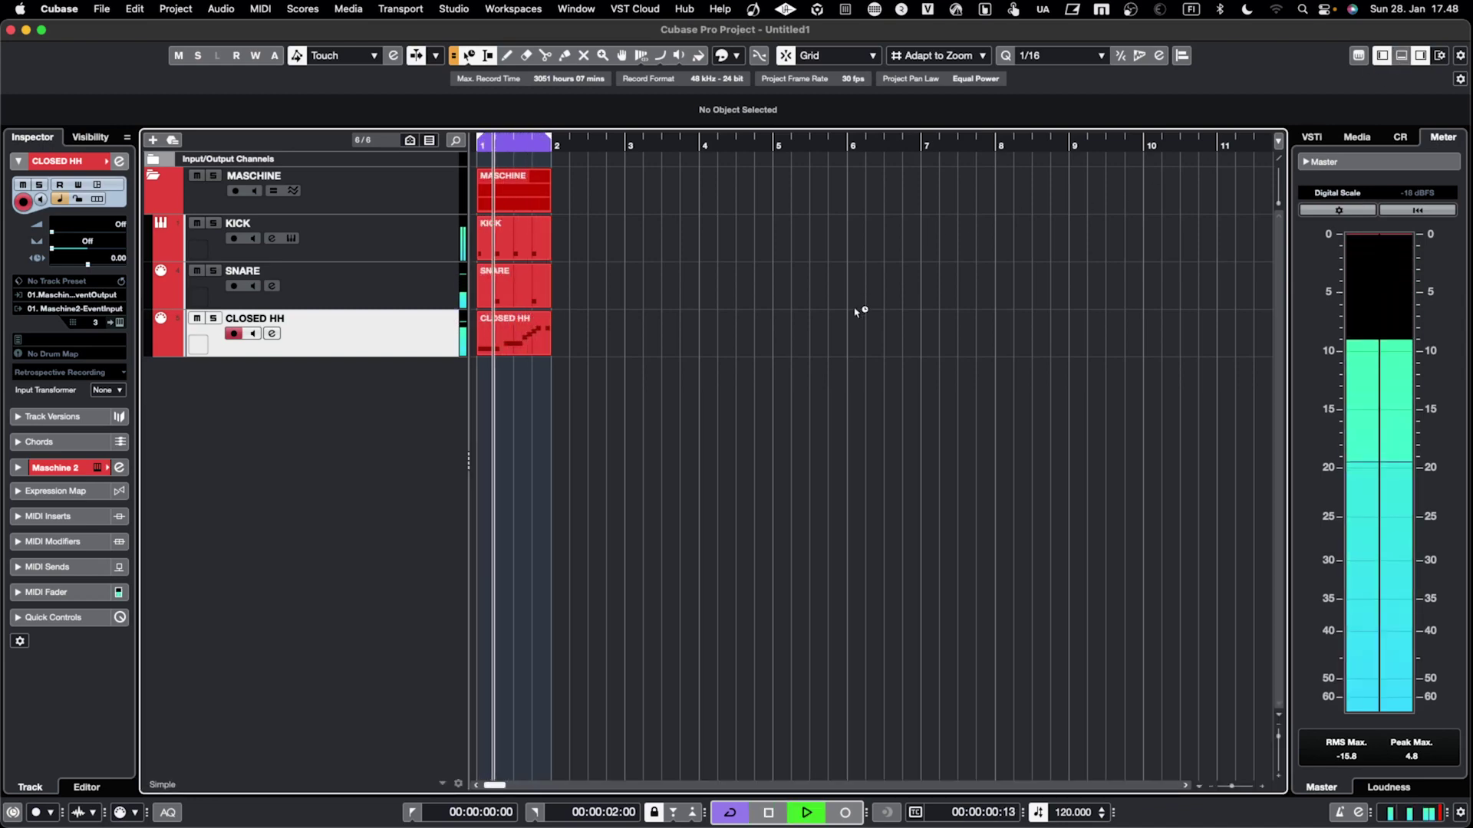
key(space)
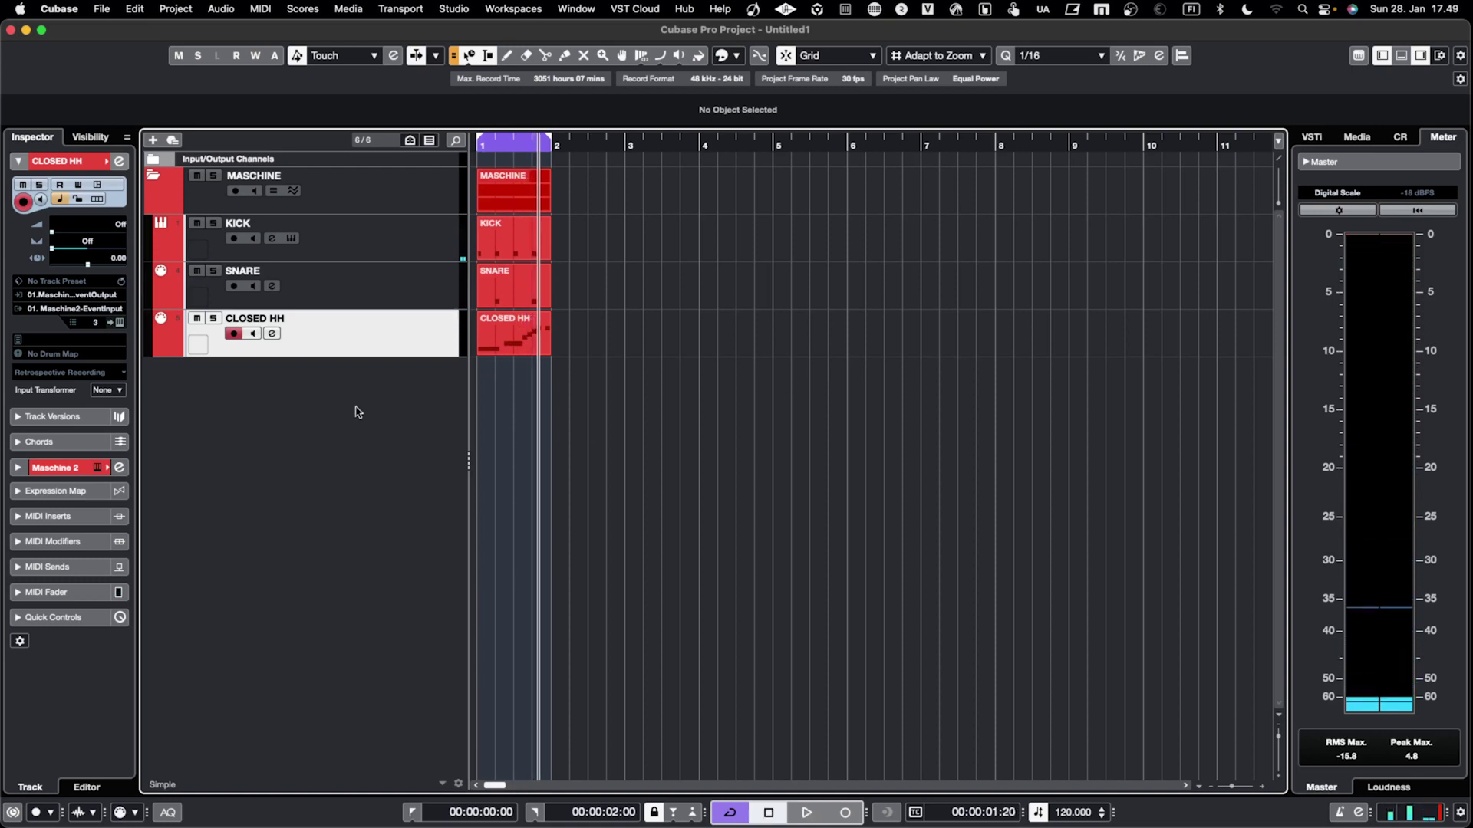
Step: Save the project as a template named "Maschine Cubase Template"
click(102, 10)
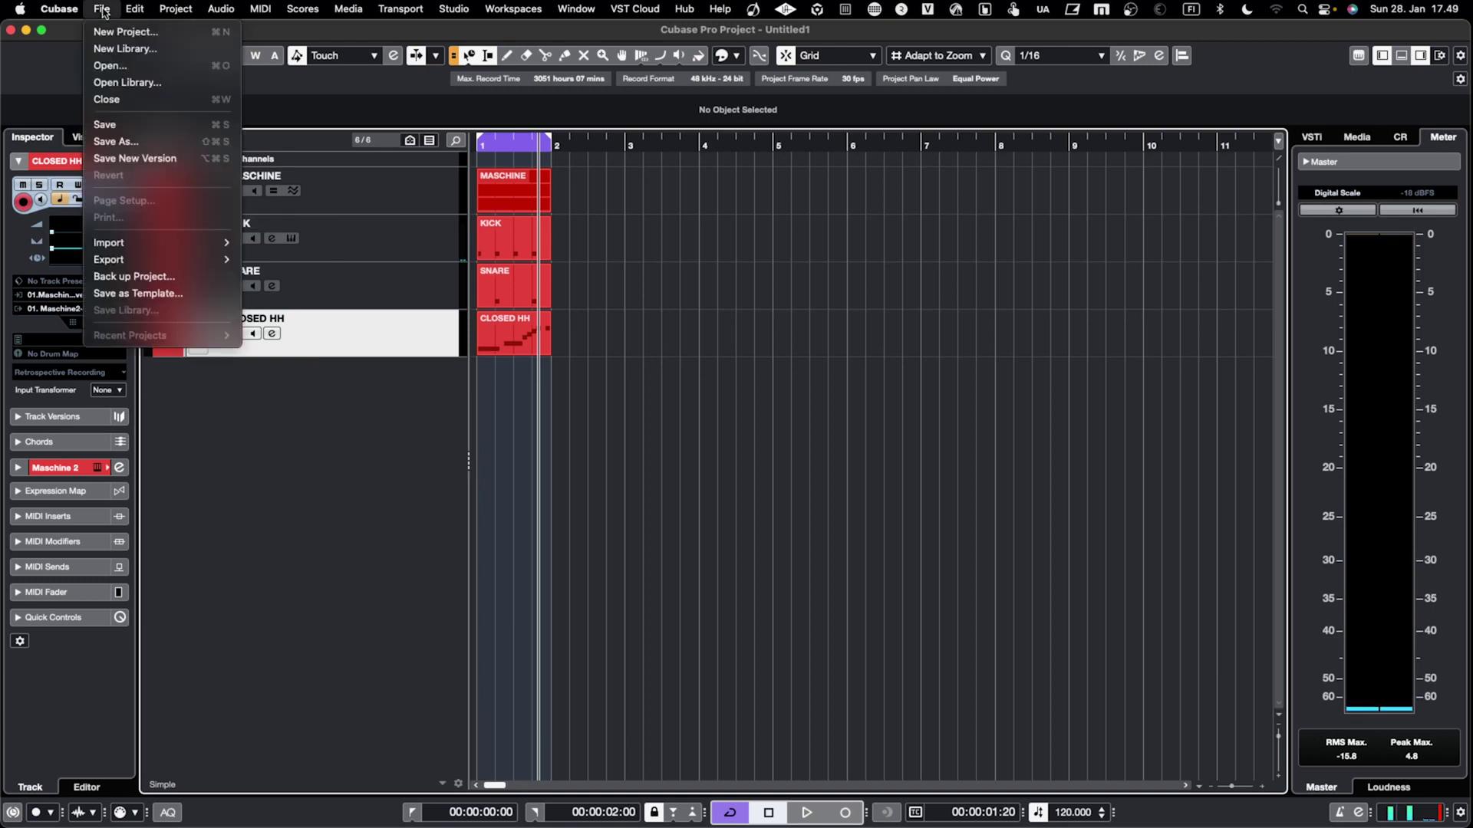
click(131, 298)
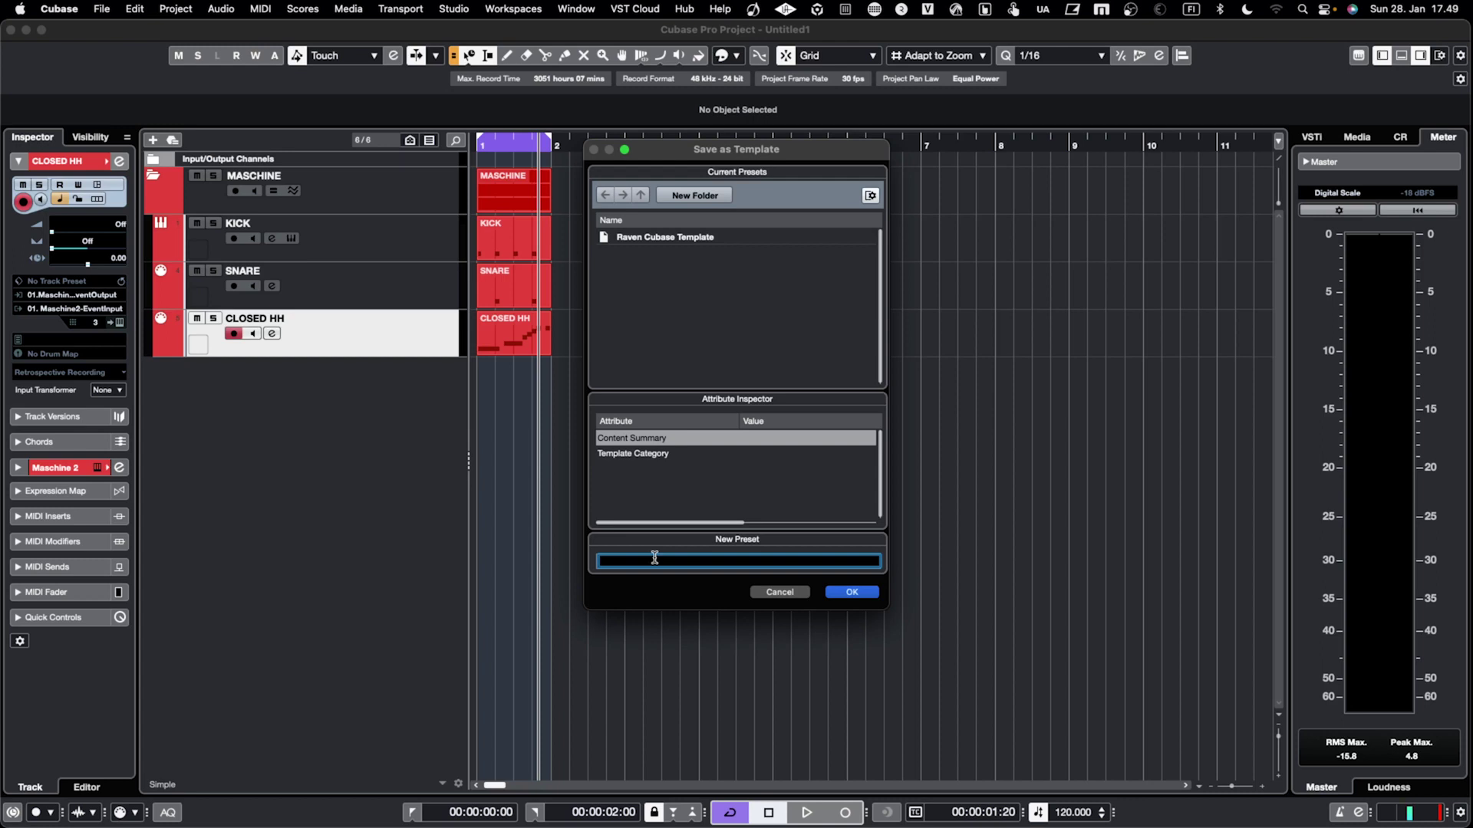
text(Maschine Cubase Template)
key(Return)
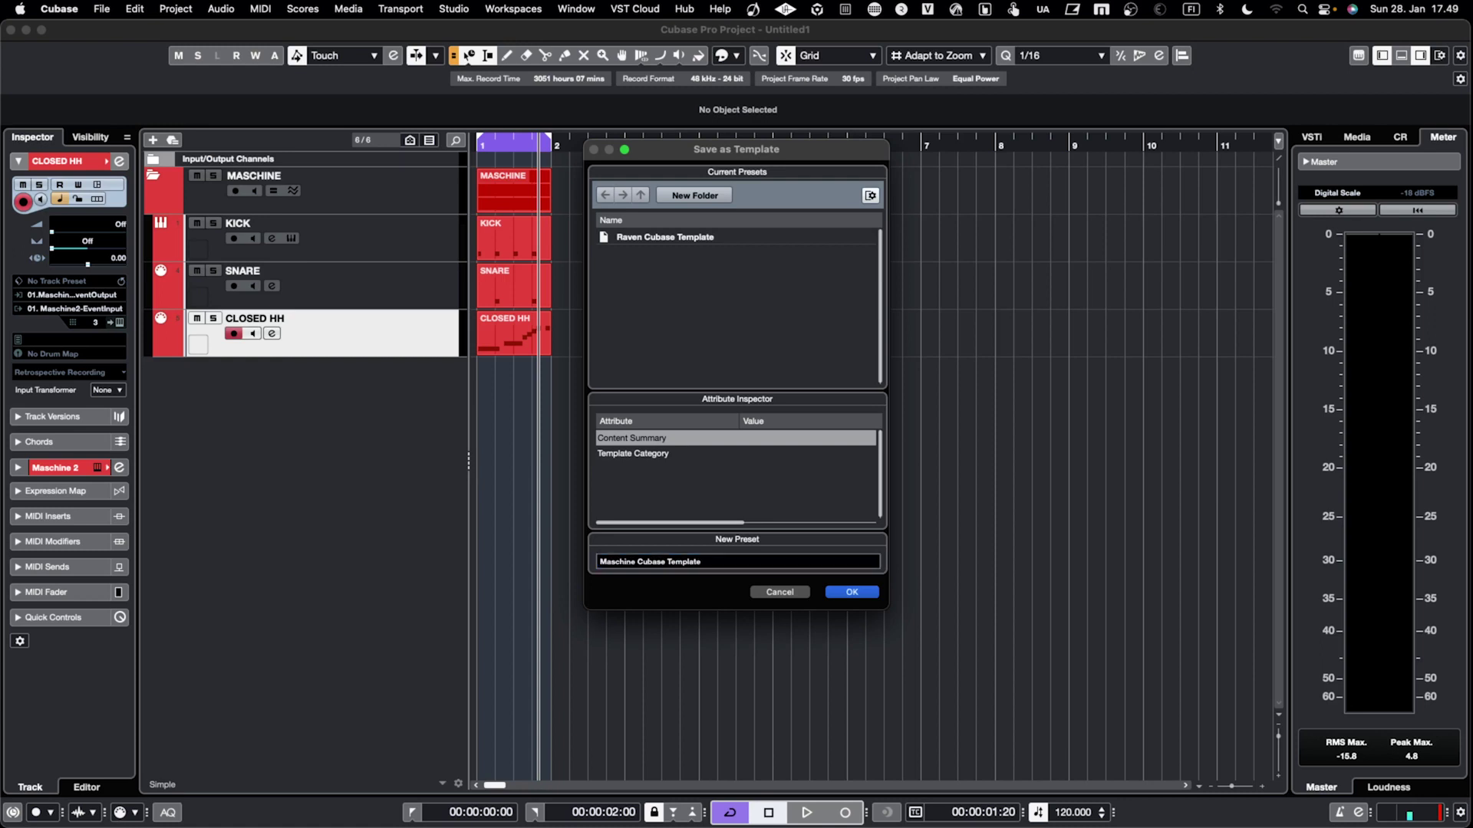
click(848, 591)
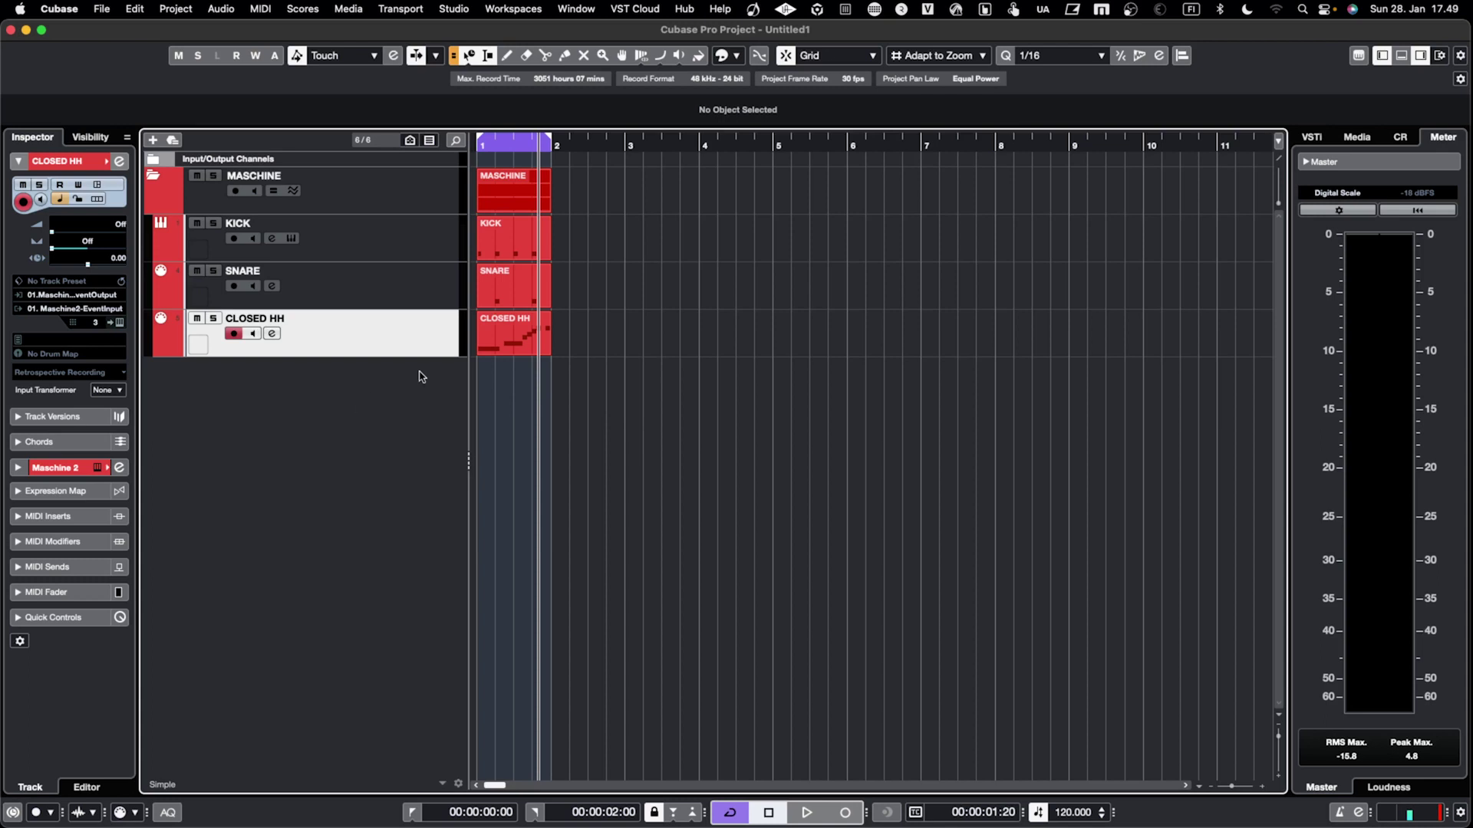
Step: Play the drum loop briefly, stop it, and close the project without saving
key(space)
key(space)
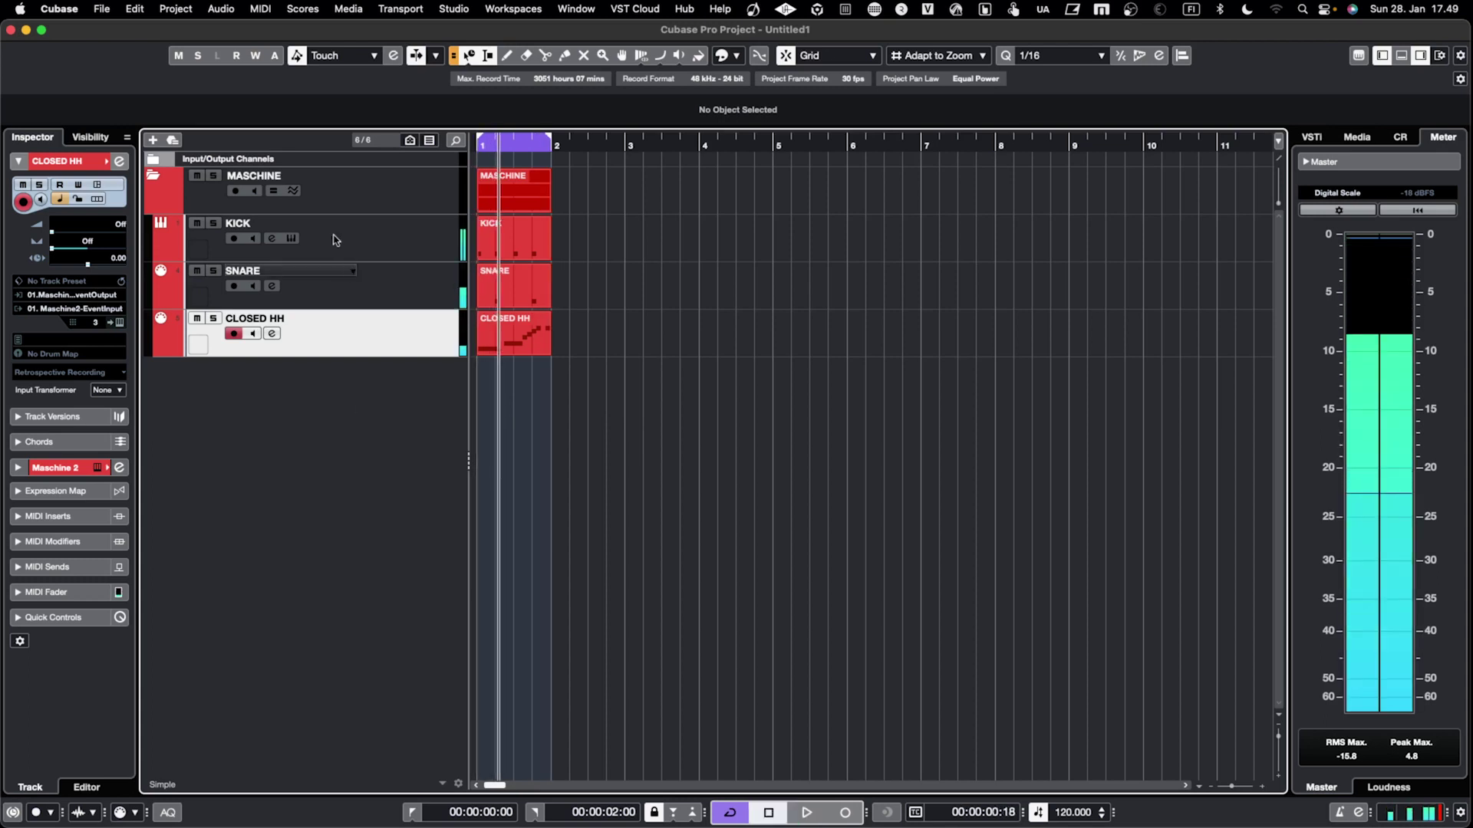
click(102, 9)
mouse_move(134, 8)
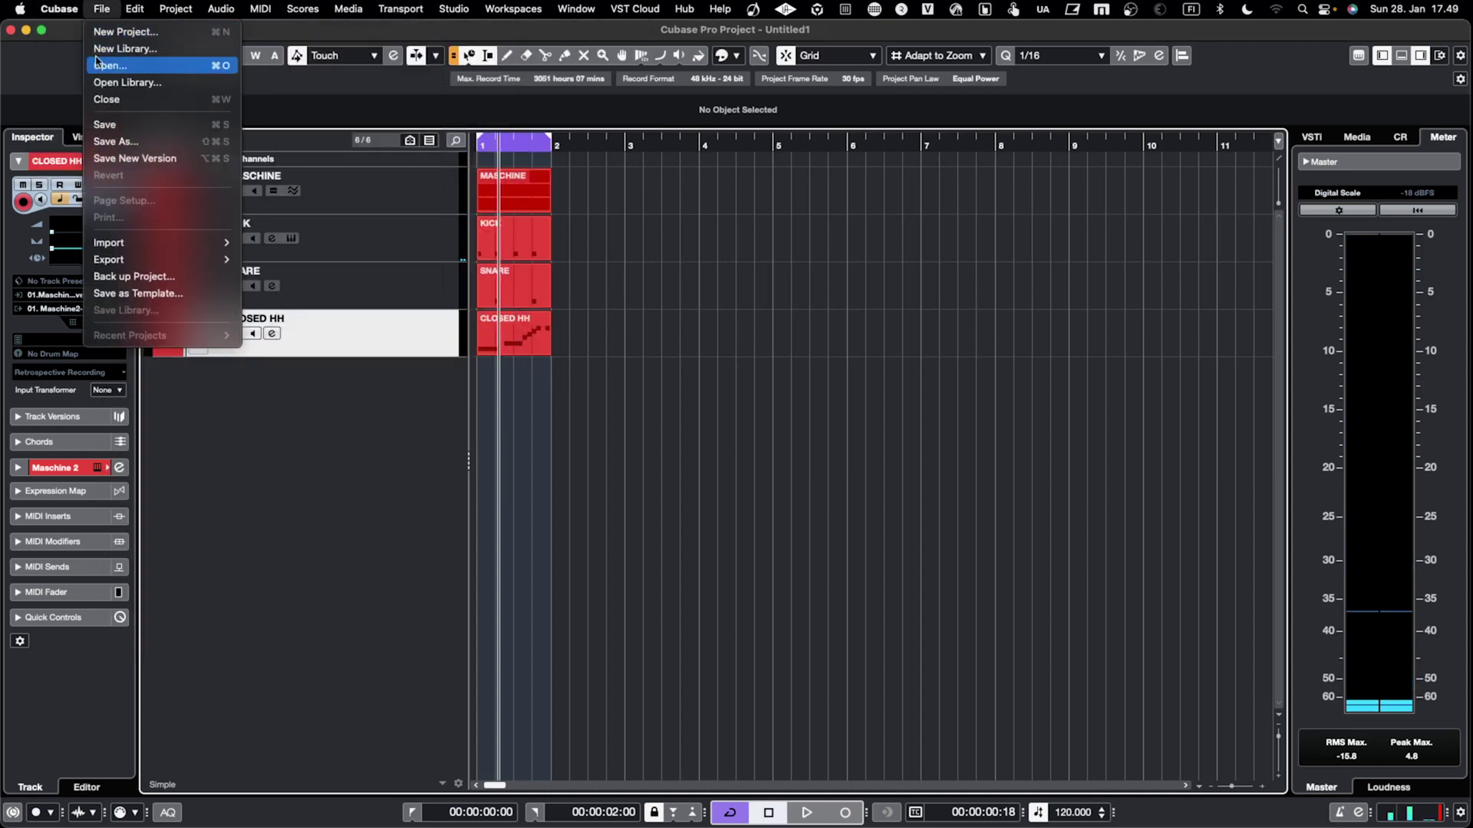
click(103, 100)
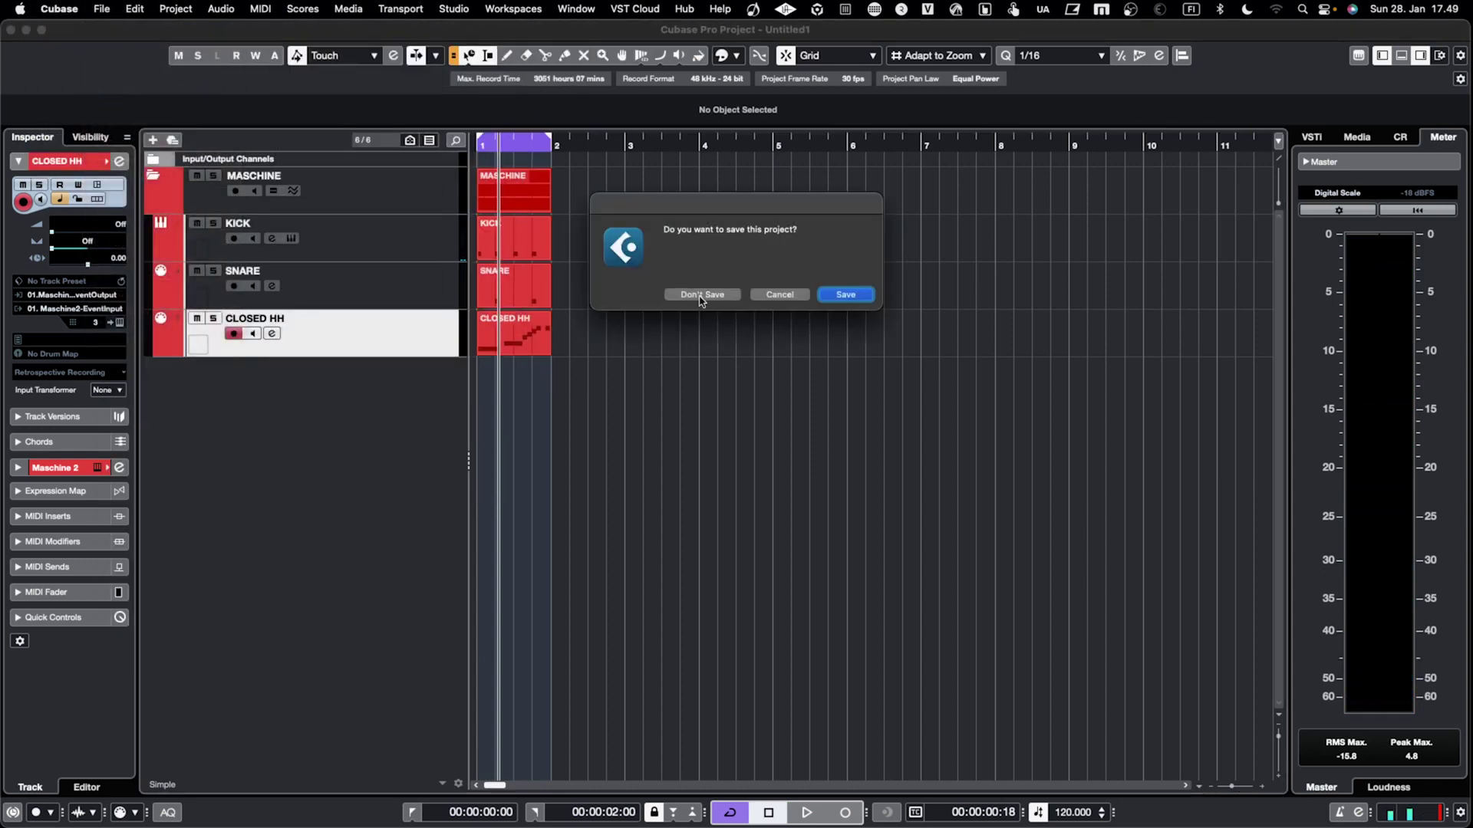
click(700, 297)
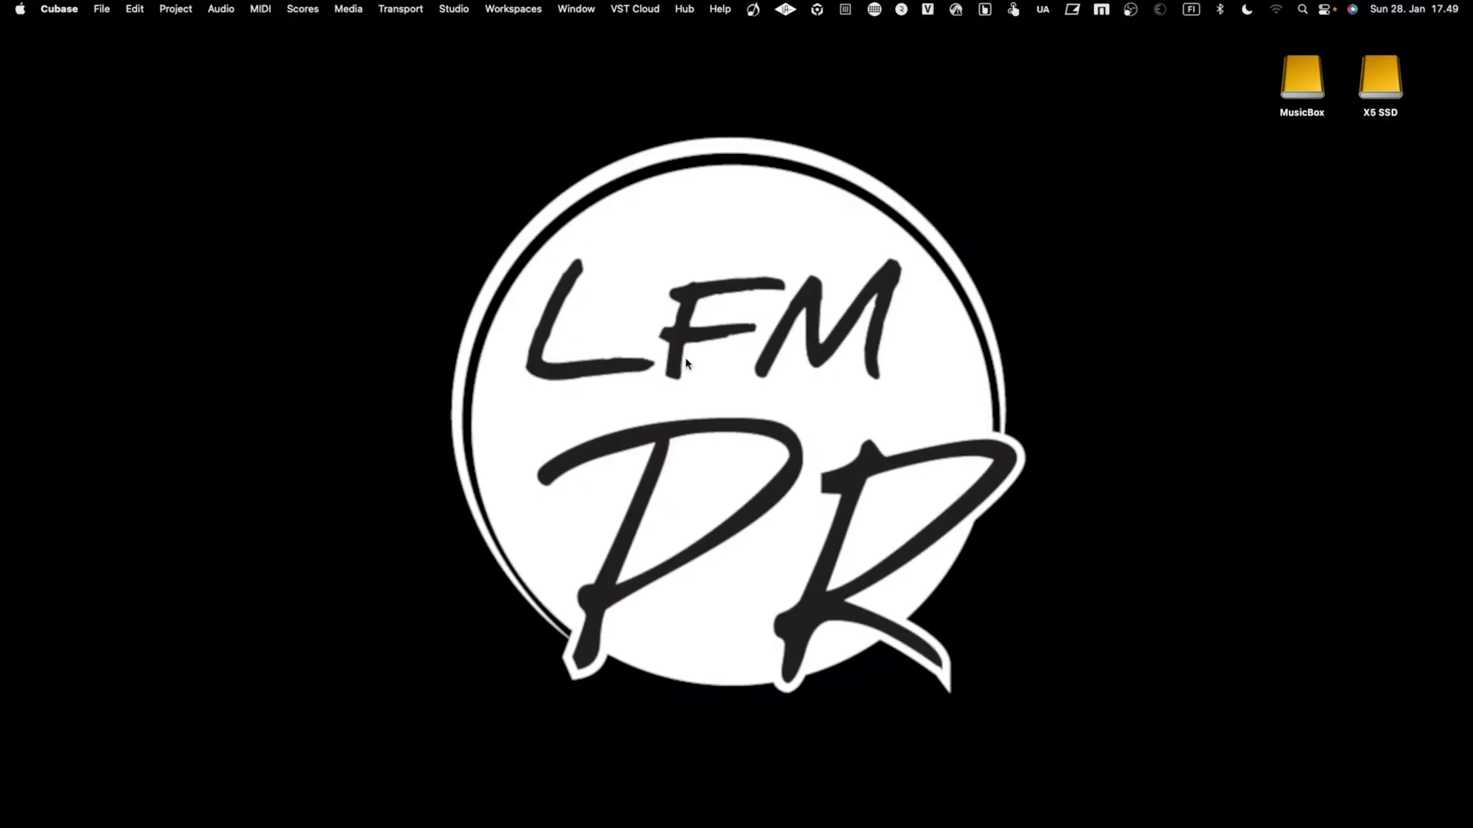
Step: Create a new project from the Maschine Cubase Template in the default location
click(103, 10)
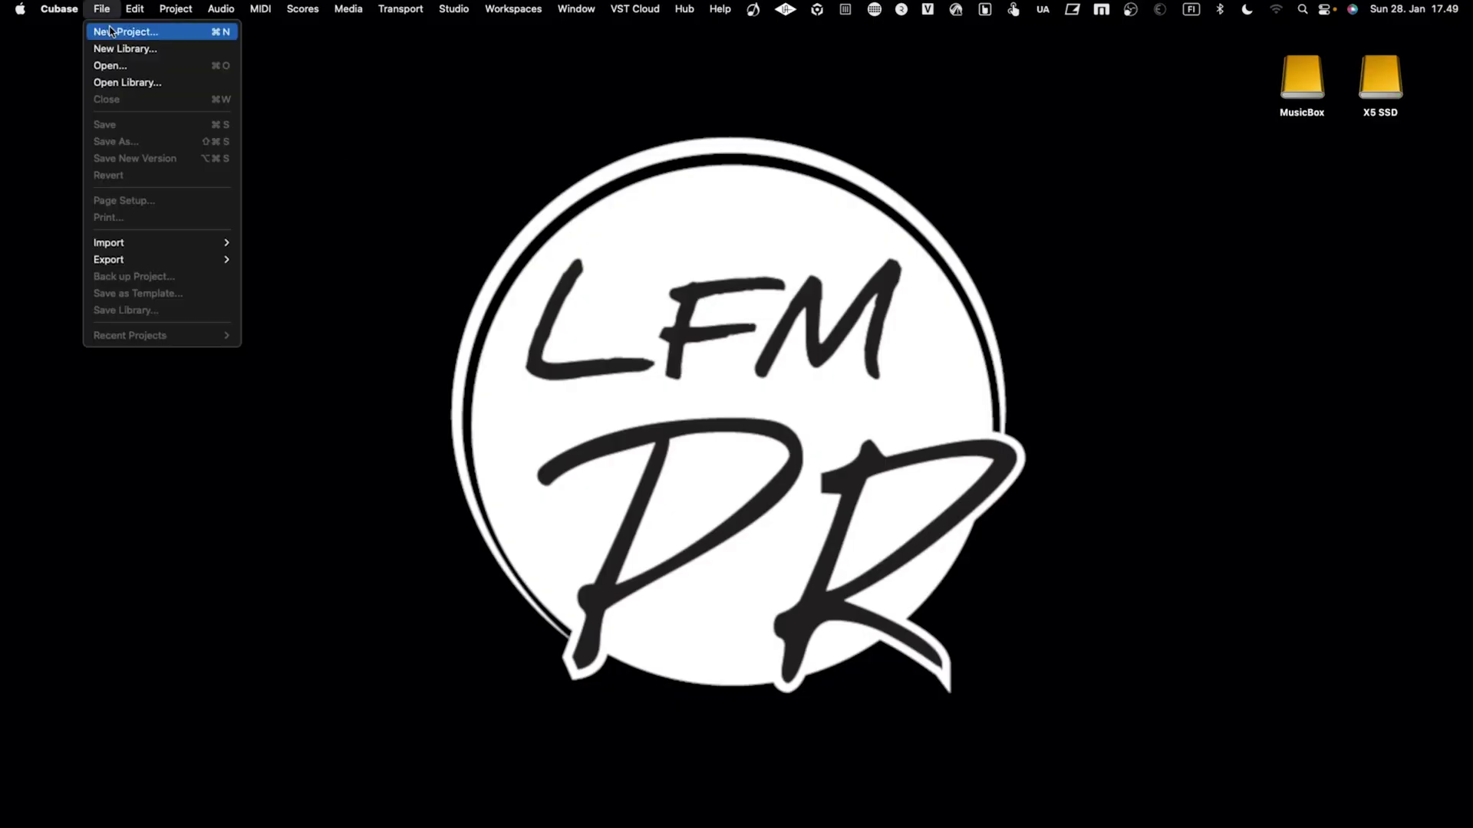
click(113, 29)
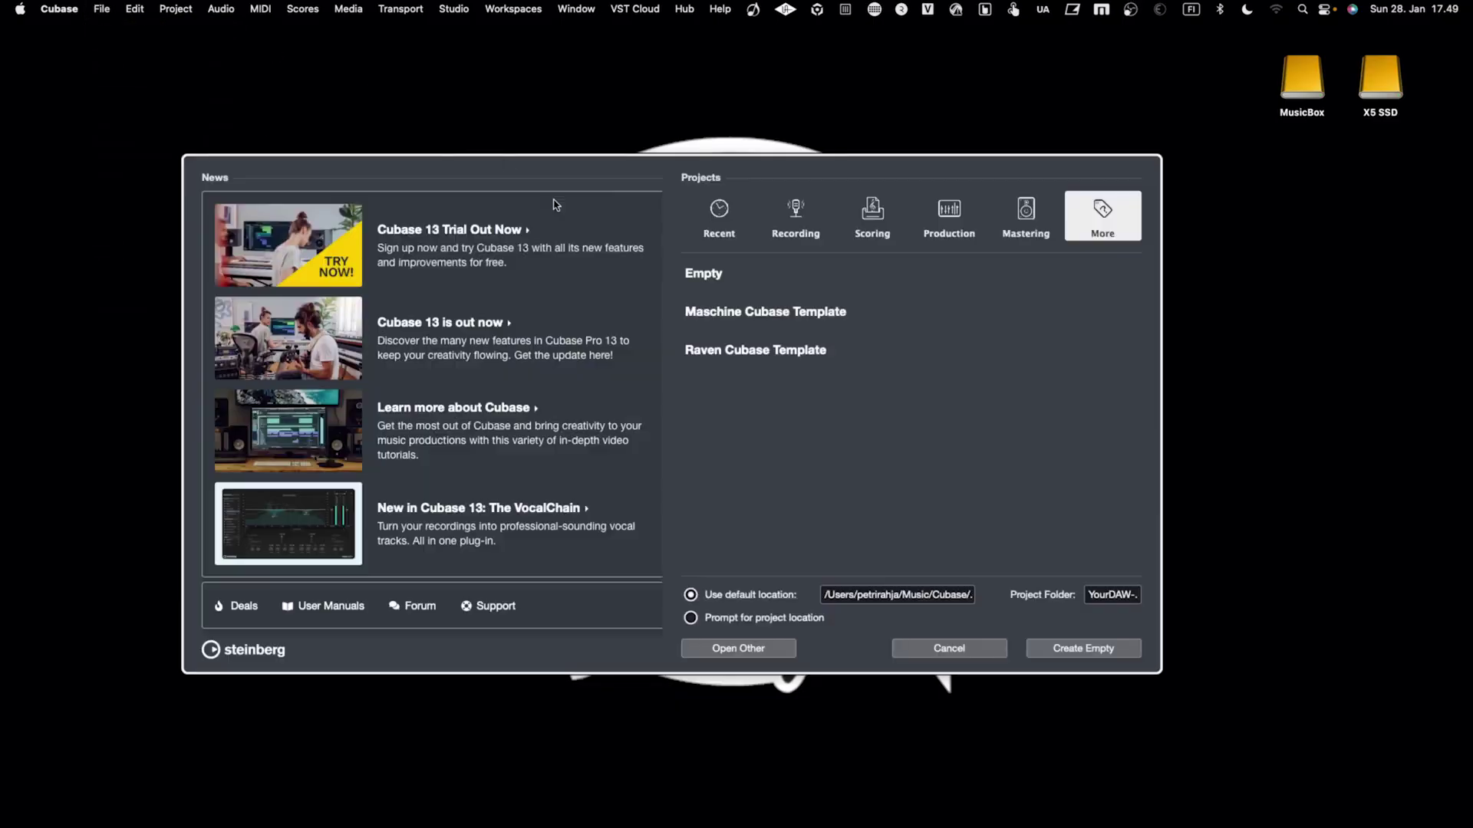
click(738, 321)
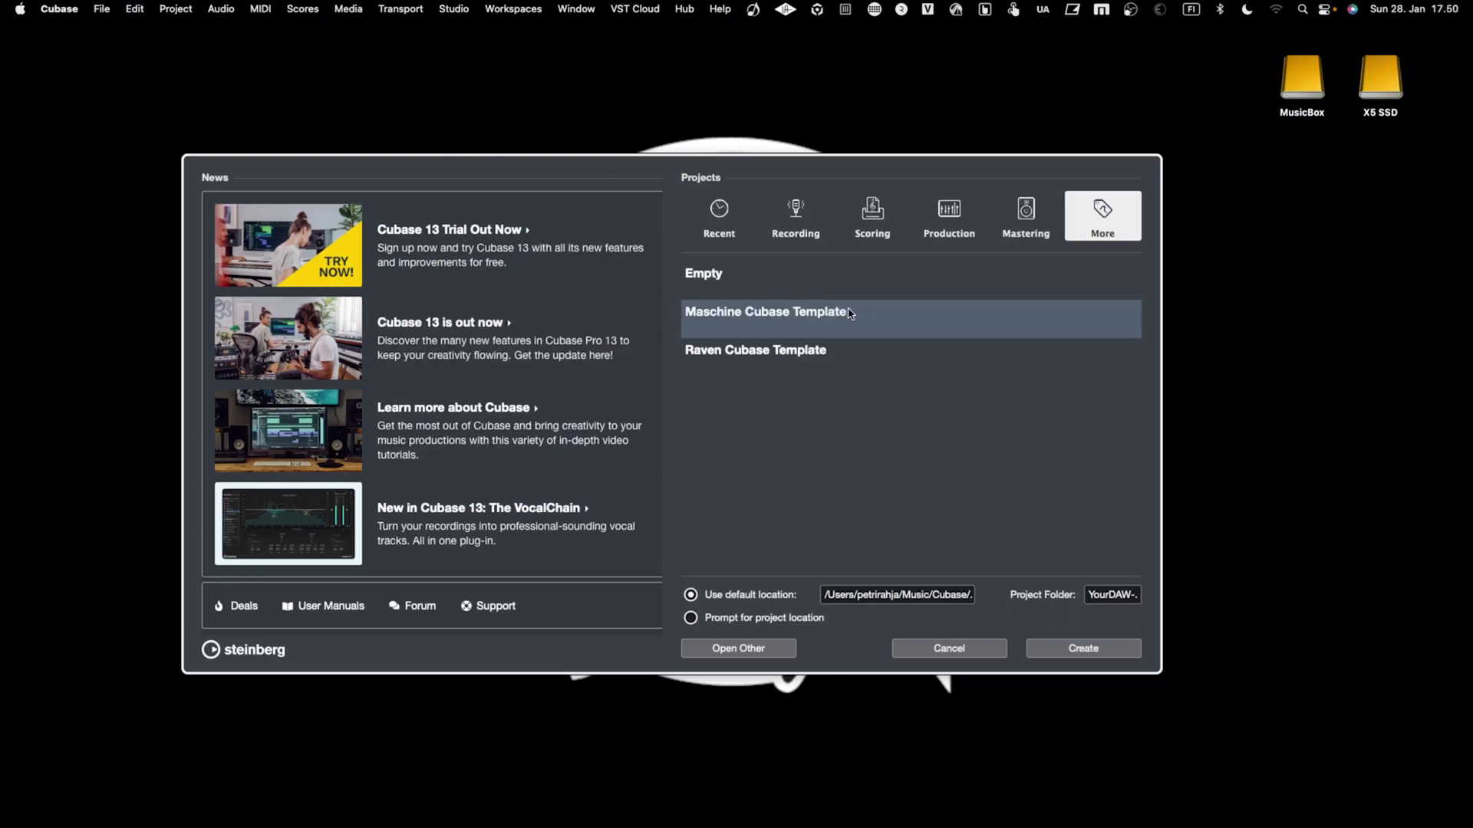
click(1084, 649)
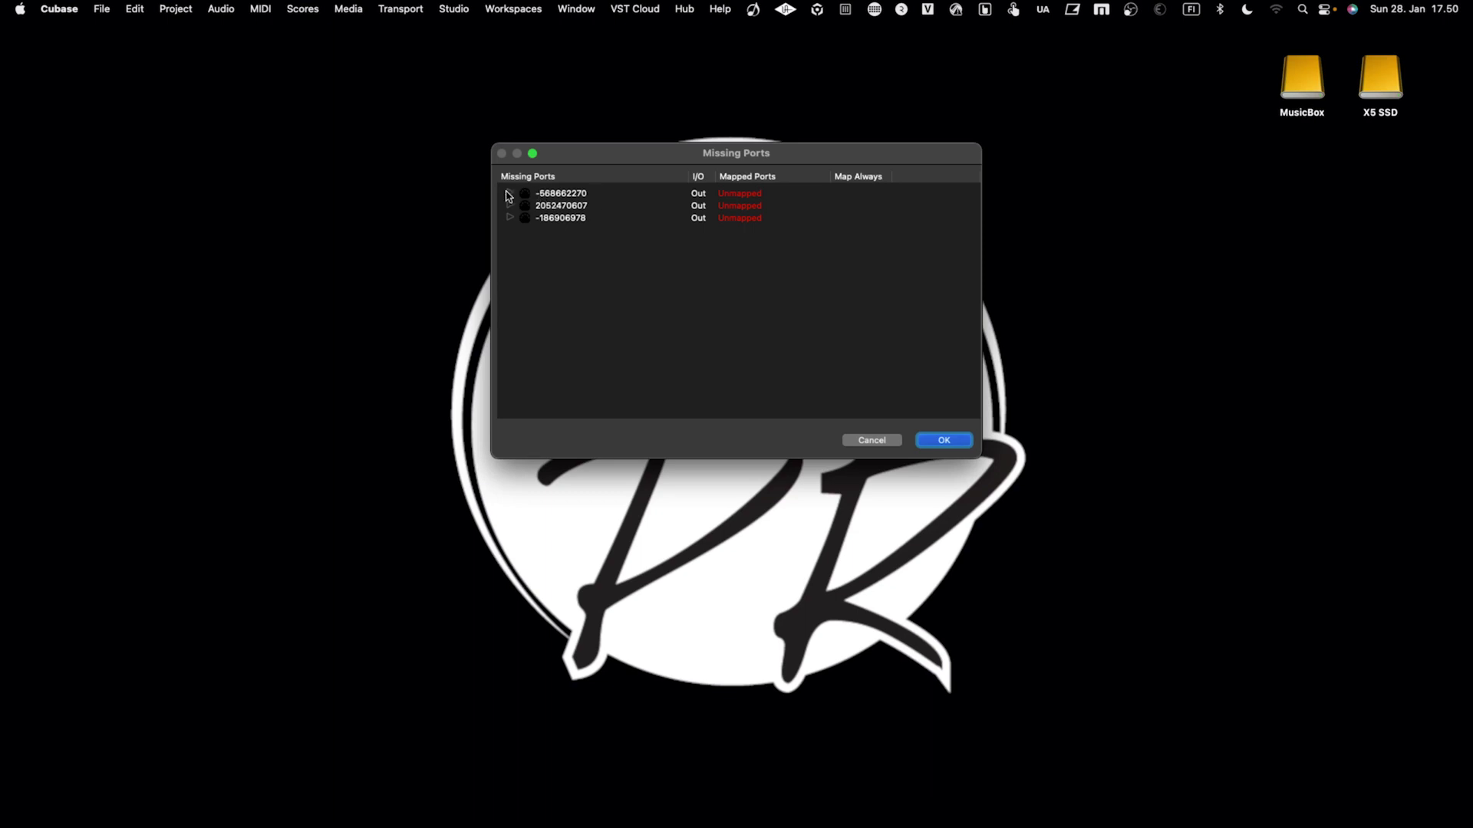
Step: Accept the missing ports as unmapped and play the template's drum loop briefly to check that it sounds
click(510, 195)
click(510, 194)
click(945, 442)
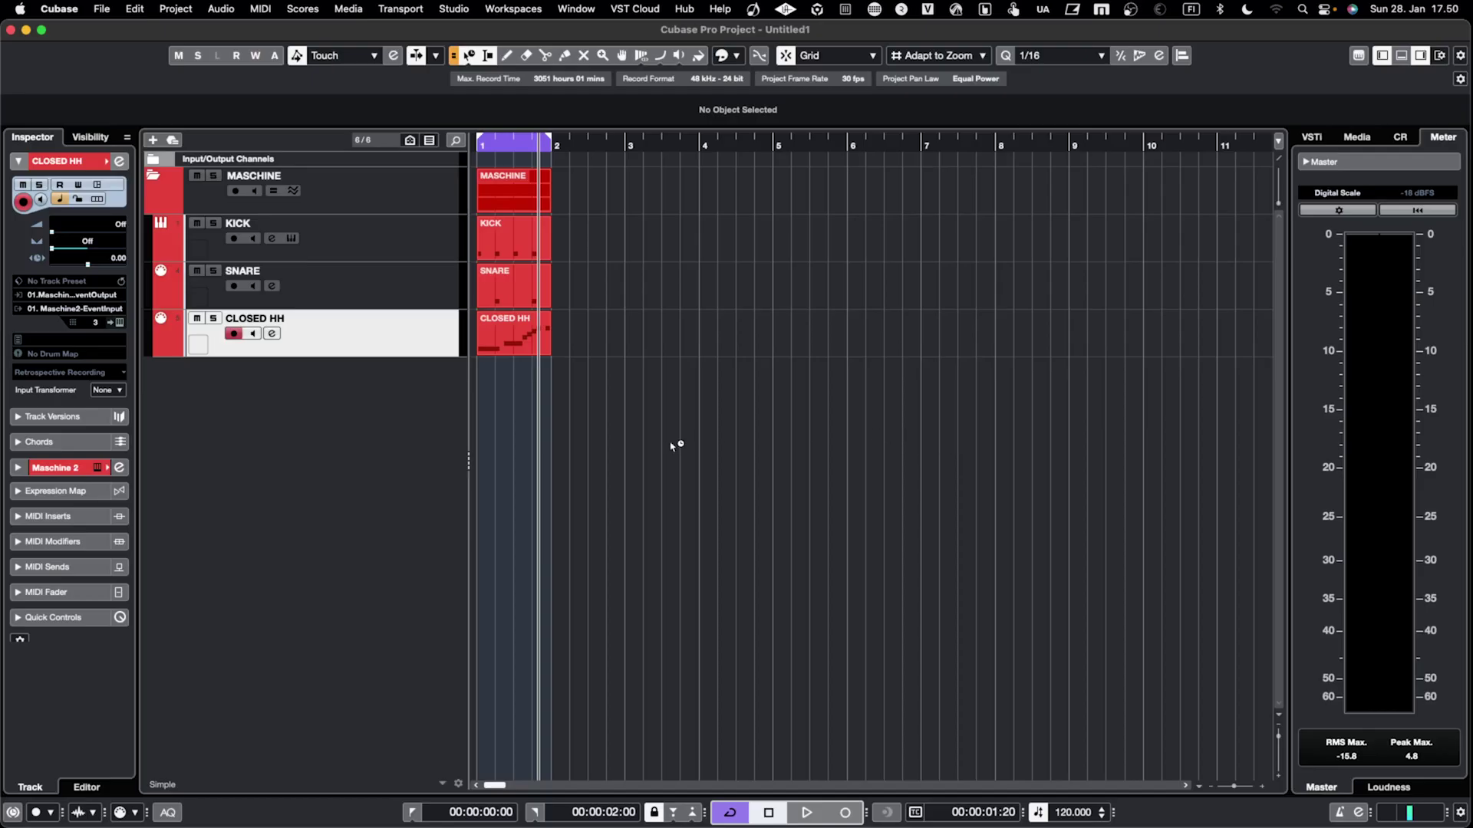
key(space)
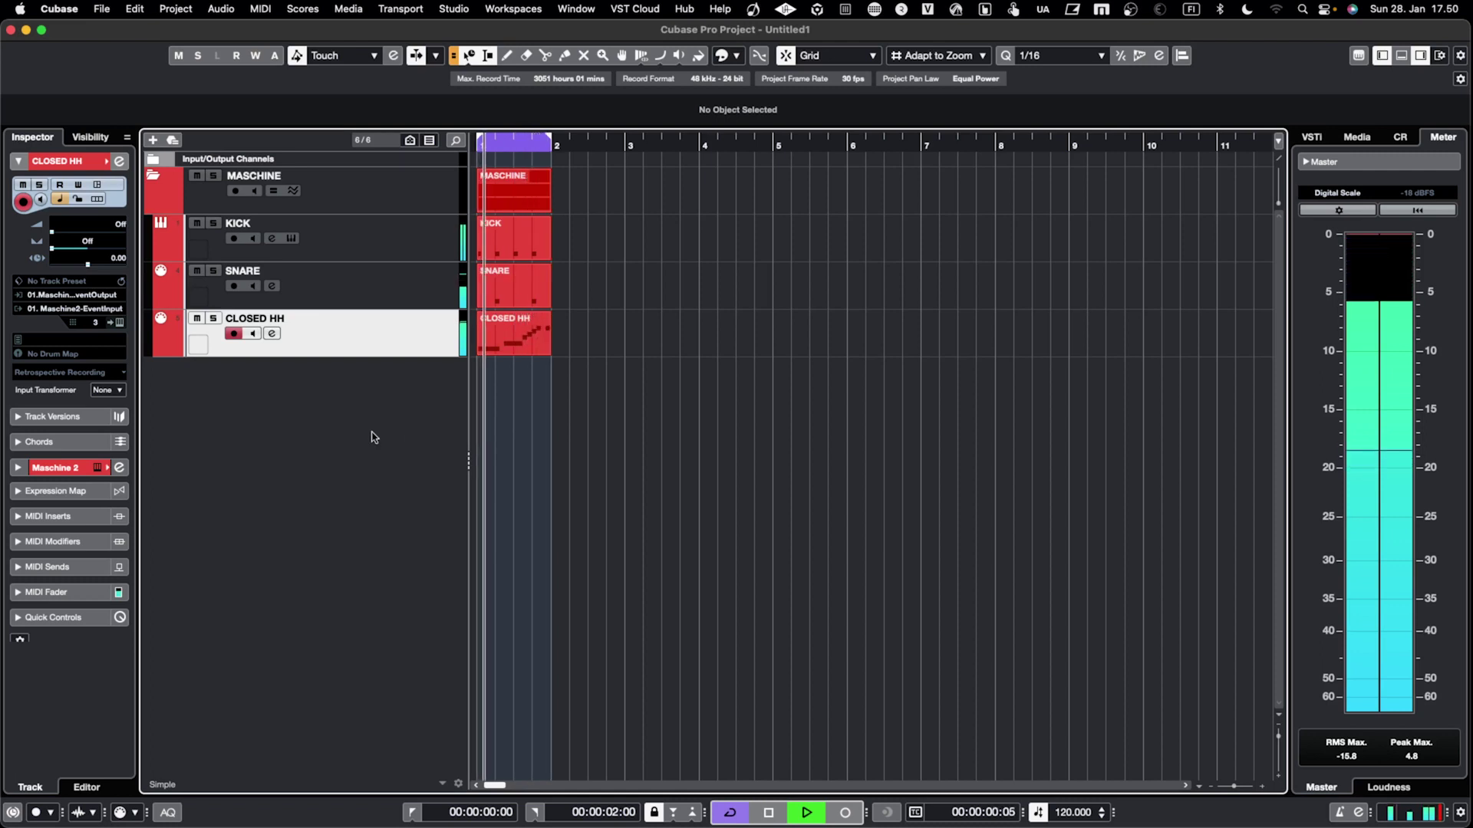
key(space)
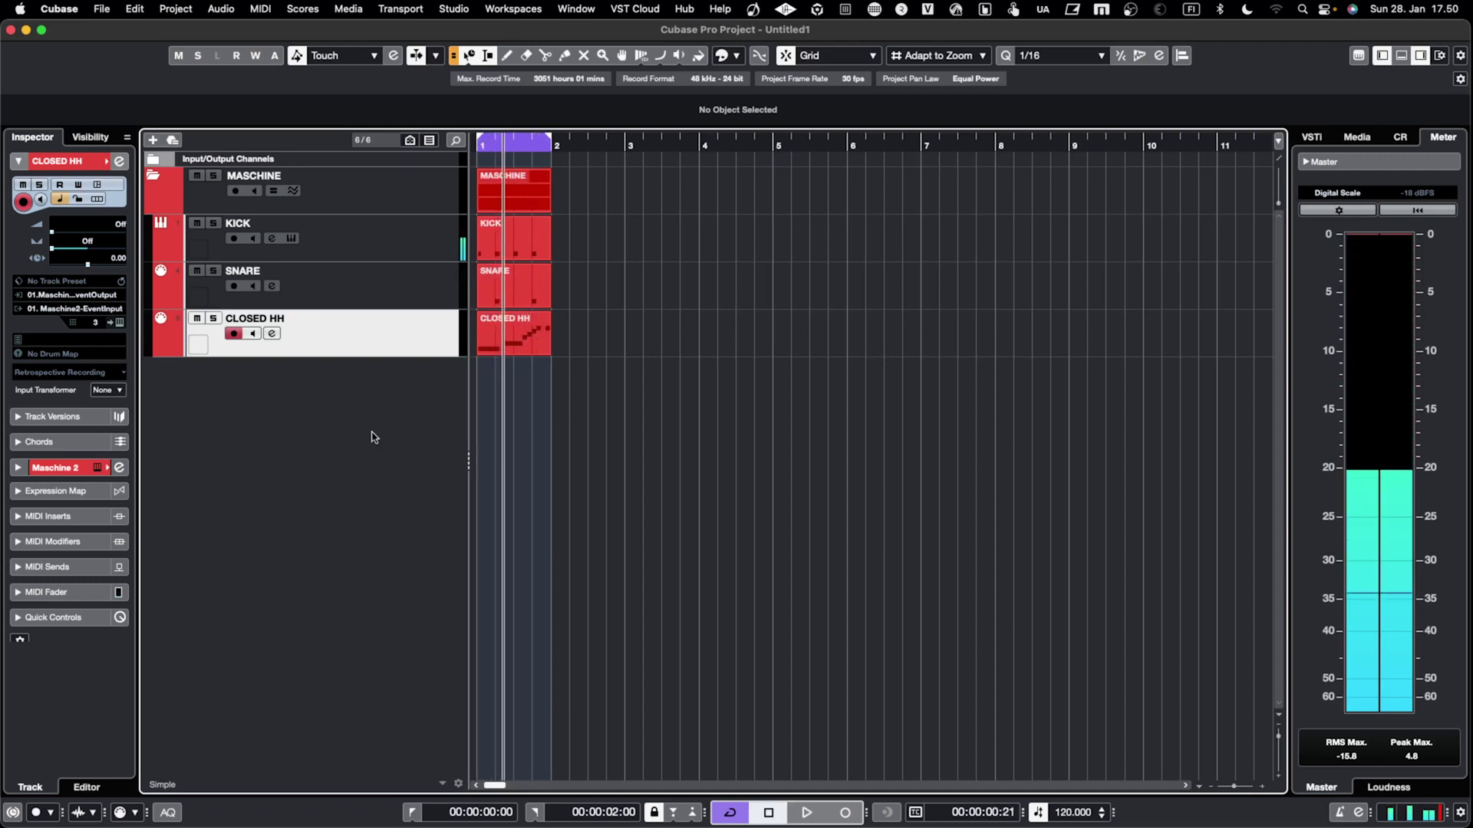